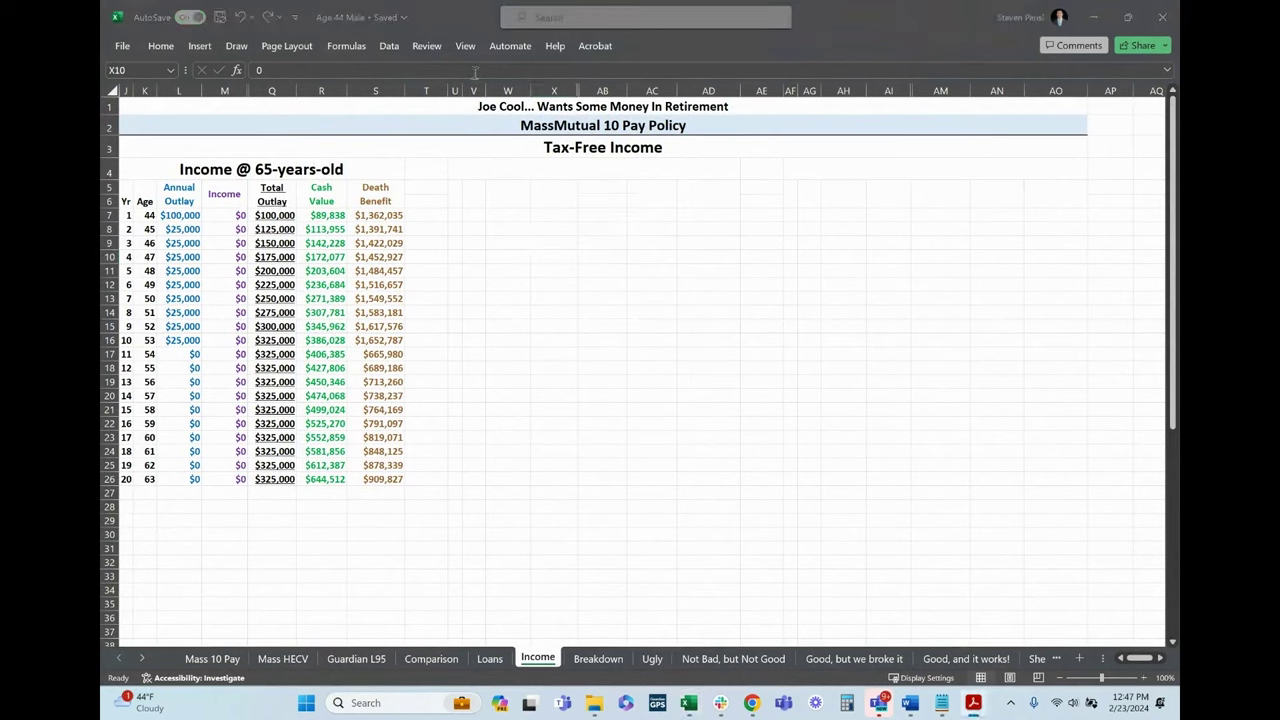
Step: Examine the Income @ 65-years-old table from year 1 through year 20, including the death benefit column
click(228, 165)
mouse_move(228, 163)
mouse_down()
mouse_move(214, 349)
mouse_move(250, 170)
mouse_up()
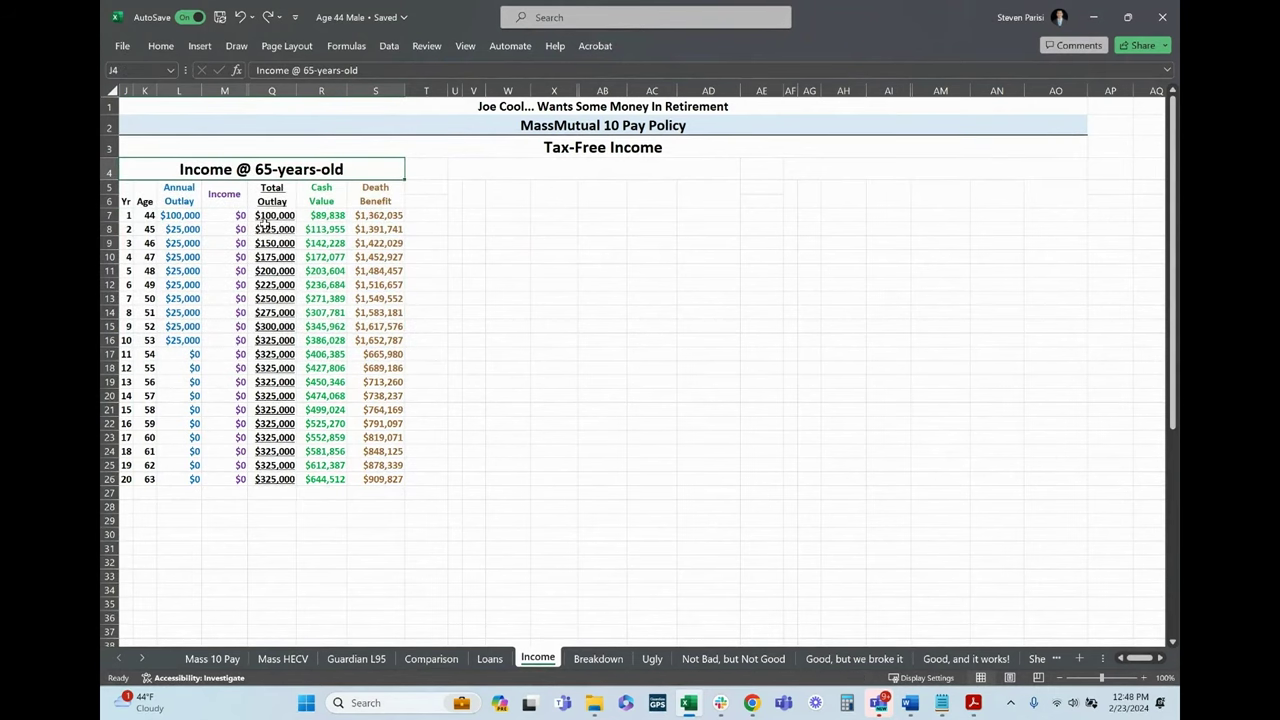
click(393, 325)
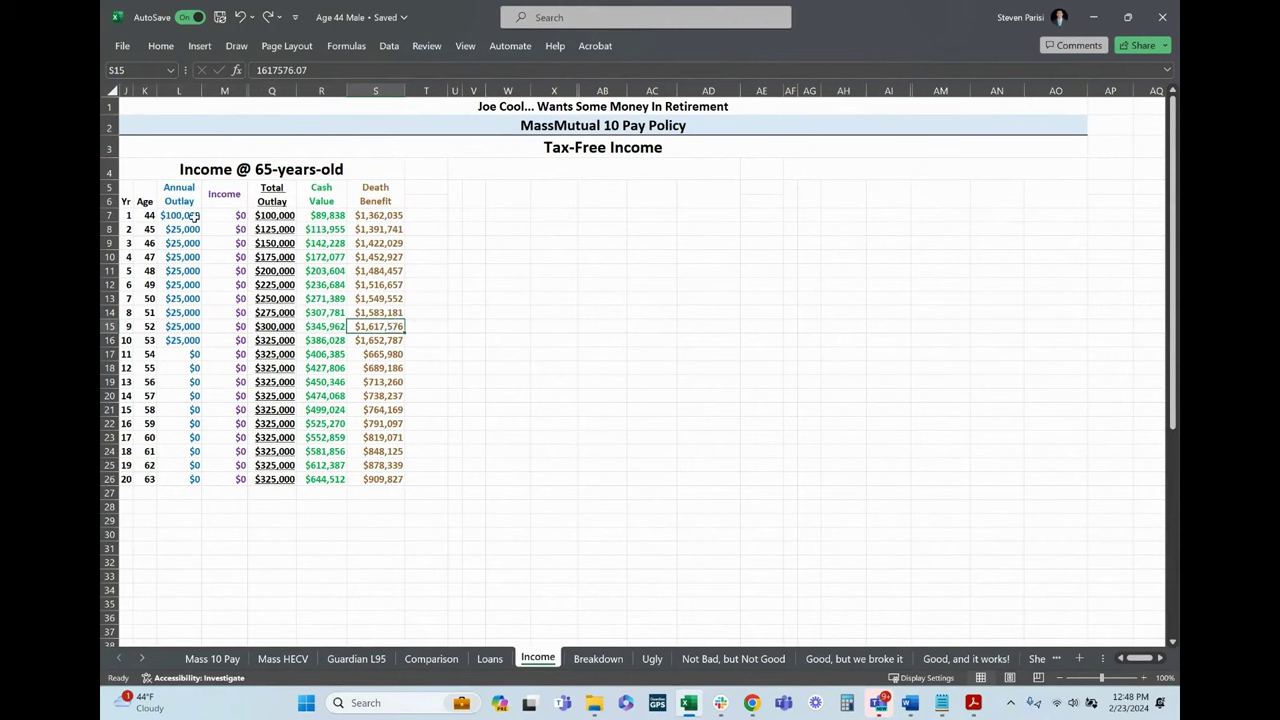
drag(193, 218, 371, 479)
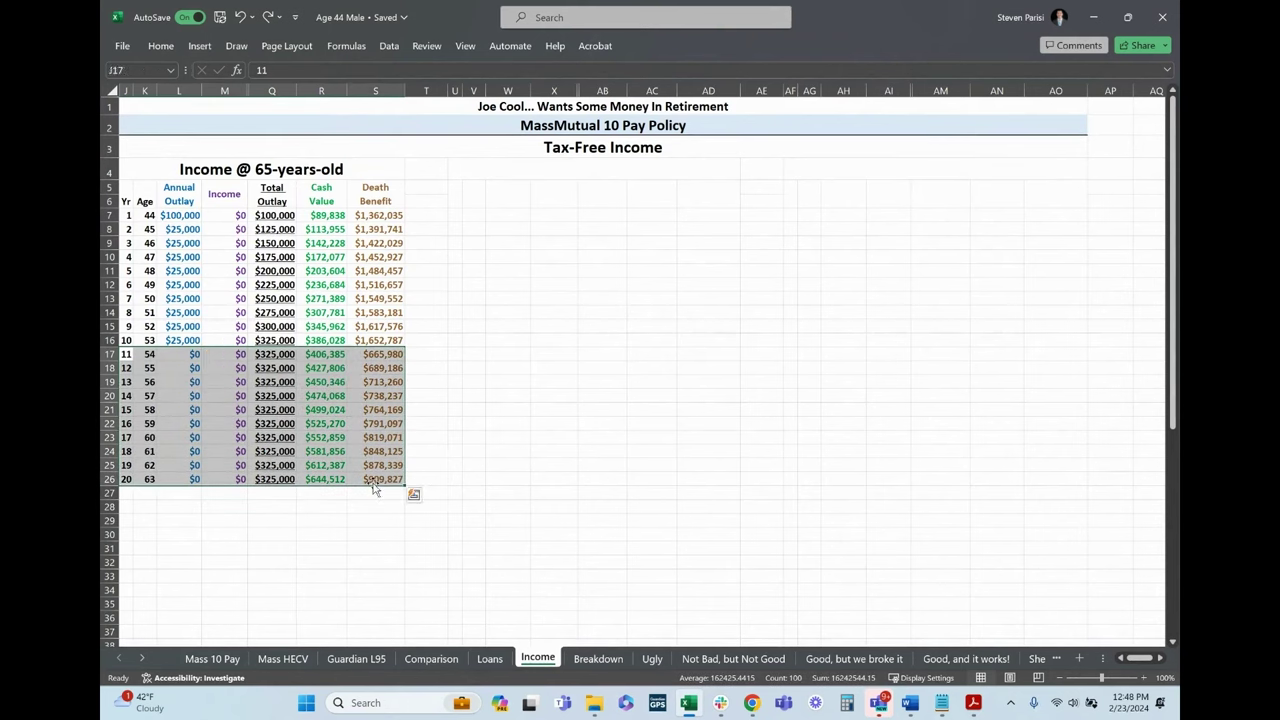
click(508, 464)
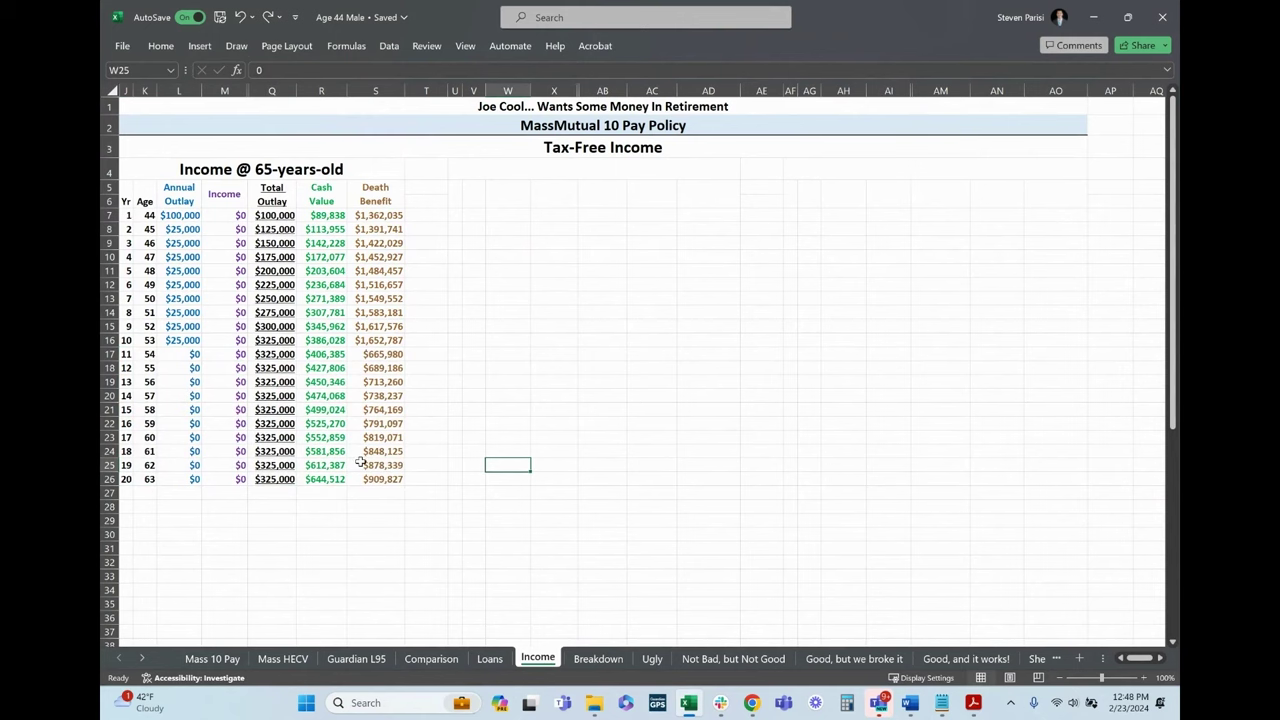
Step: Undo the hiding of the rows from year 21 onward and select the year 11 death benefit
key(ctrl+z)
scroll(380, 354, up, 7)
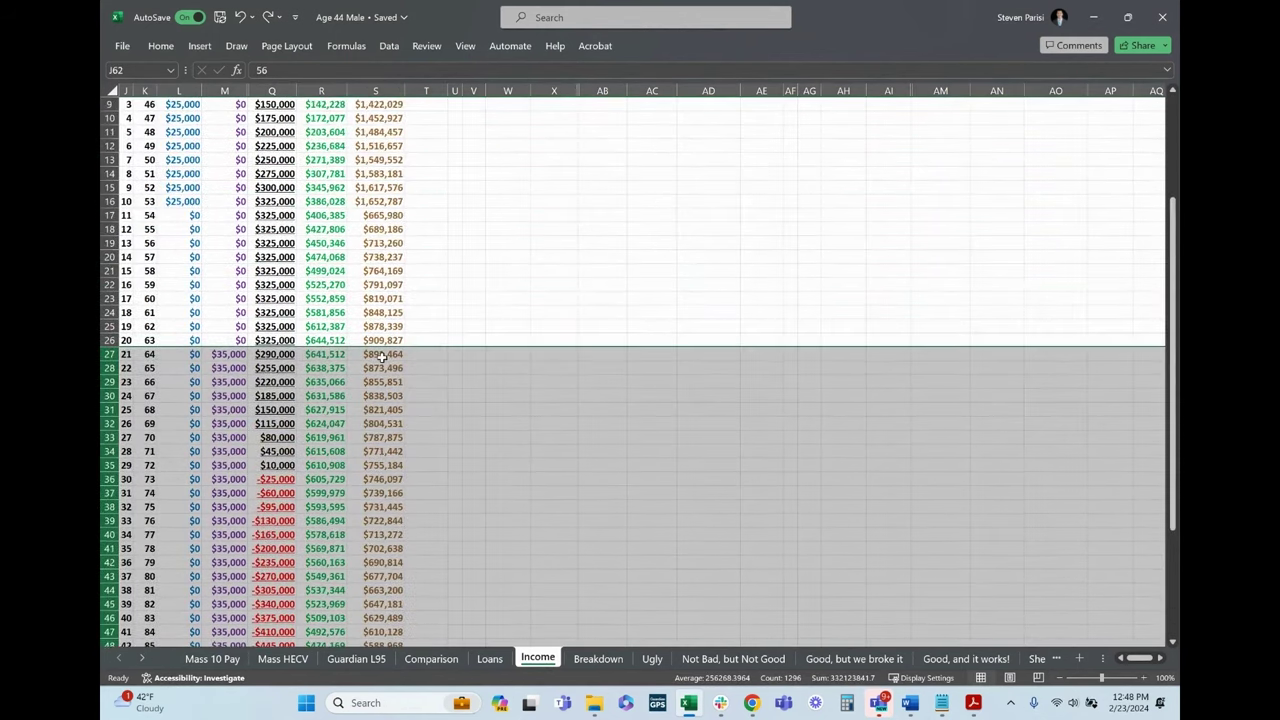
click(378, 354)
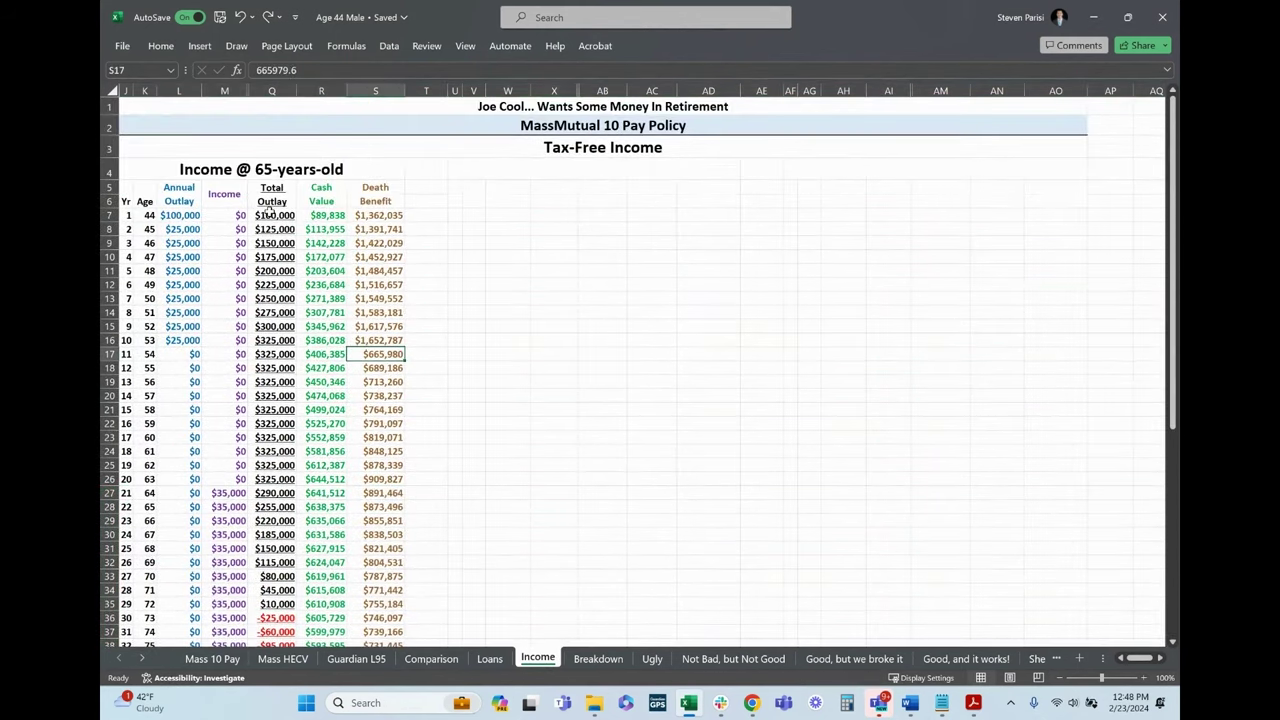
Step: Examine the year 21 row at age 64, from the year number across to the income amount
scroll(268, 214, down, 1)
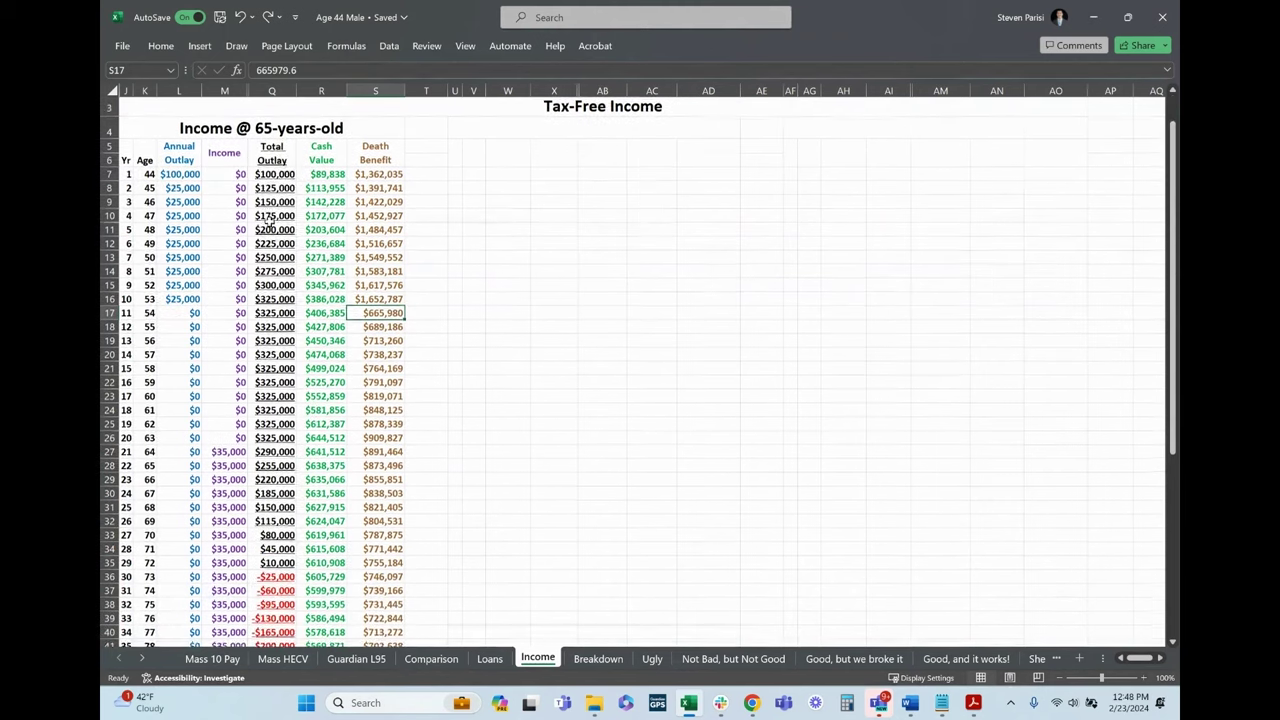
scroll(268, 218, down, 3)
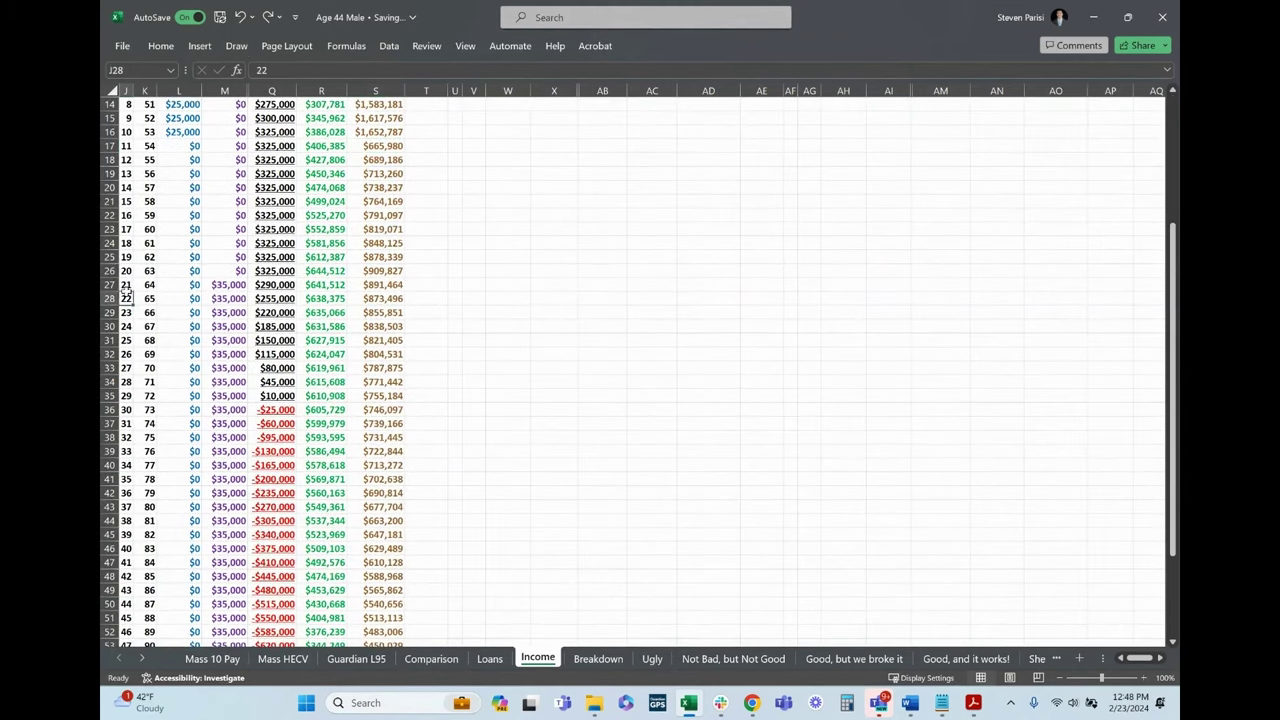
click(130, 284)
drag(132, 284, 201, 286)
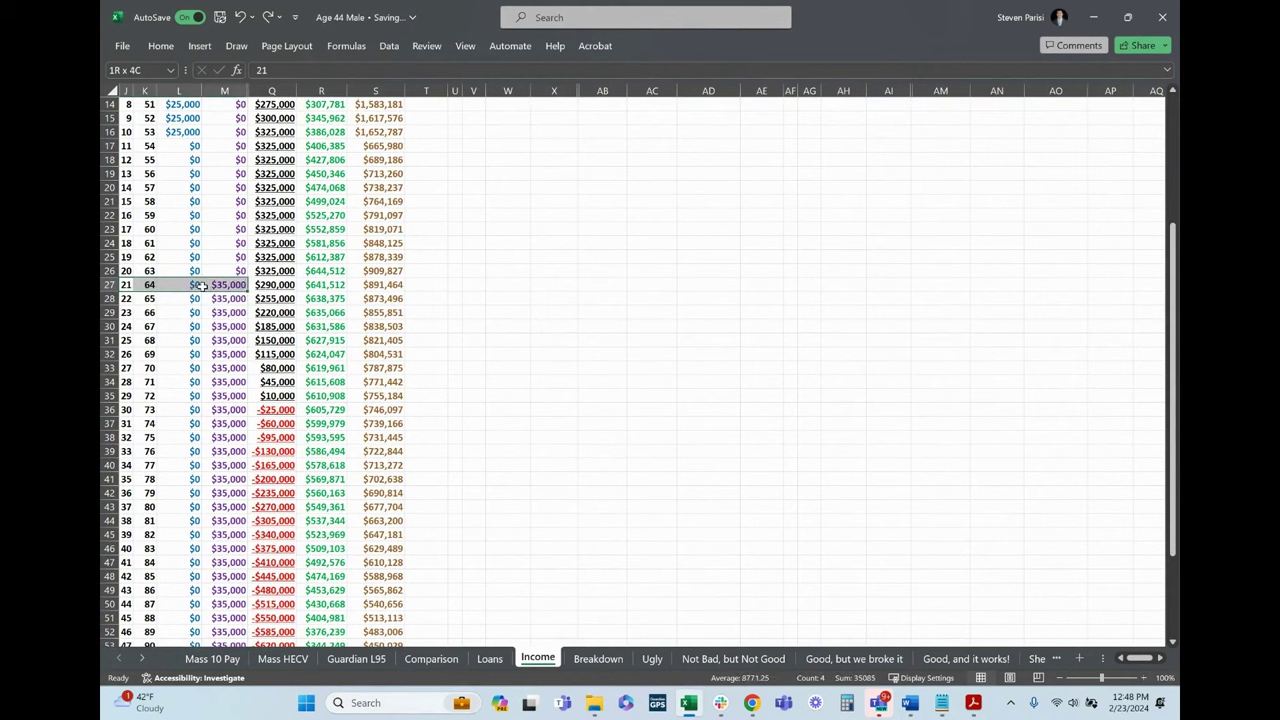
click(226, 285)
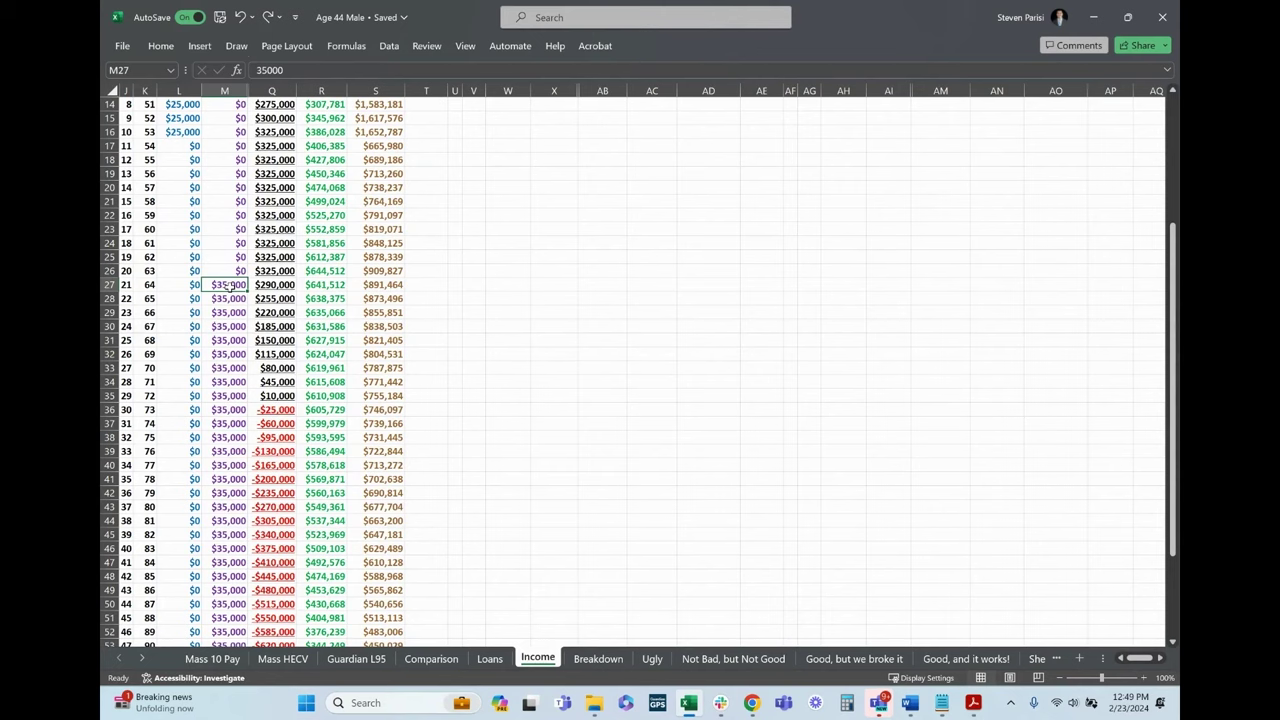
Step: Examine the Tax-Free Income heading and the annual outlay, income and total outlay for years 1 to 10
scroll(228, 287, up, 4)
click(532, 260)
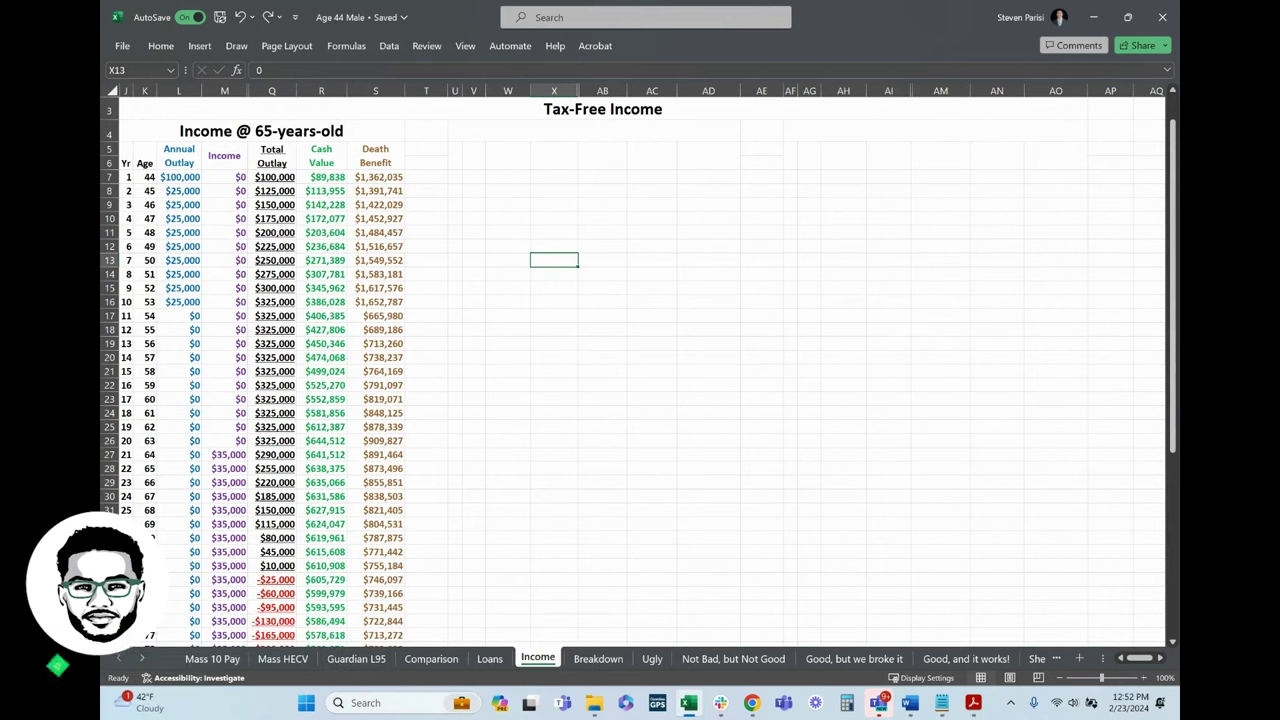
click(626, 114)
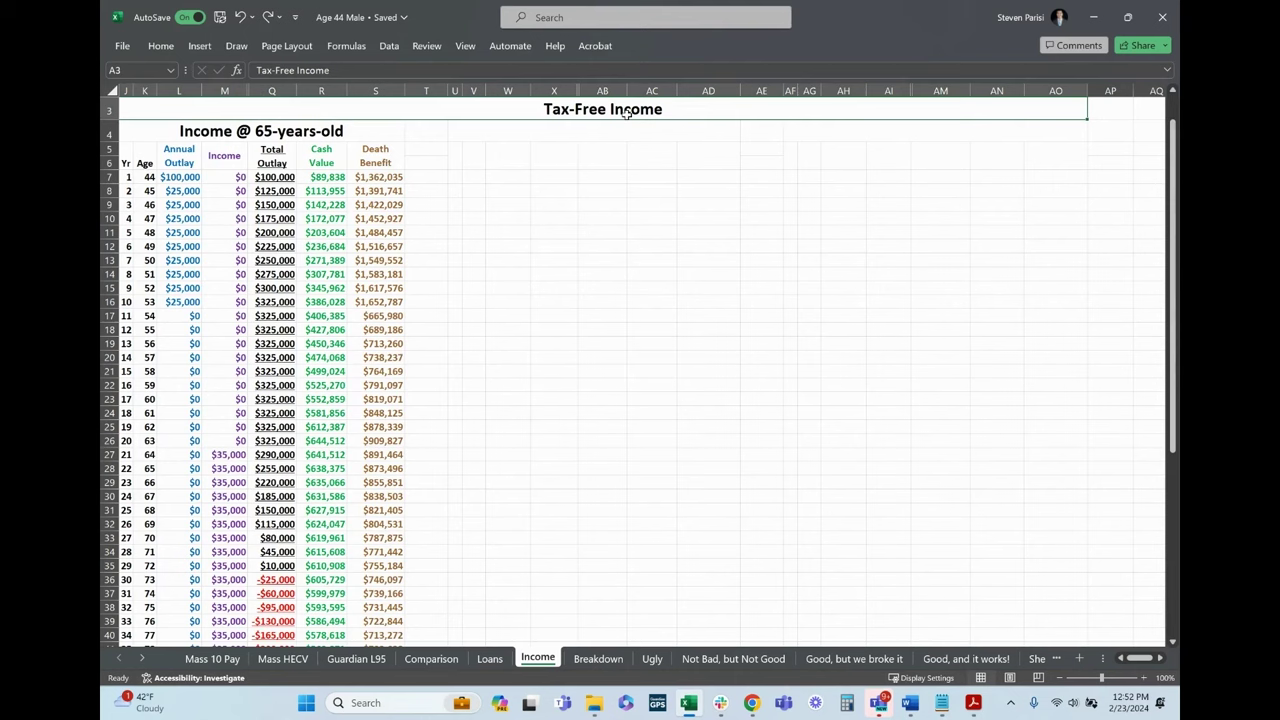
click(632, 236)
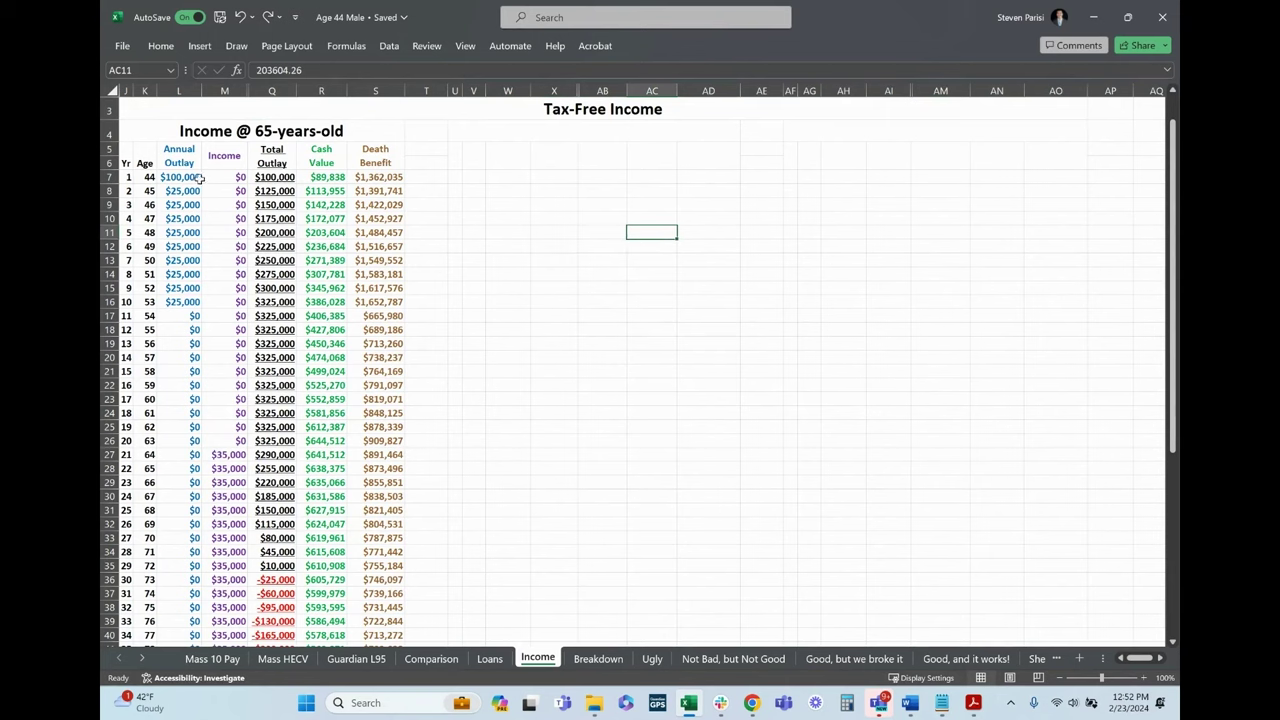
drag(180, 178, 254, 310)
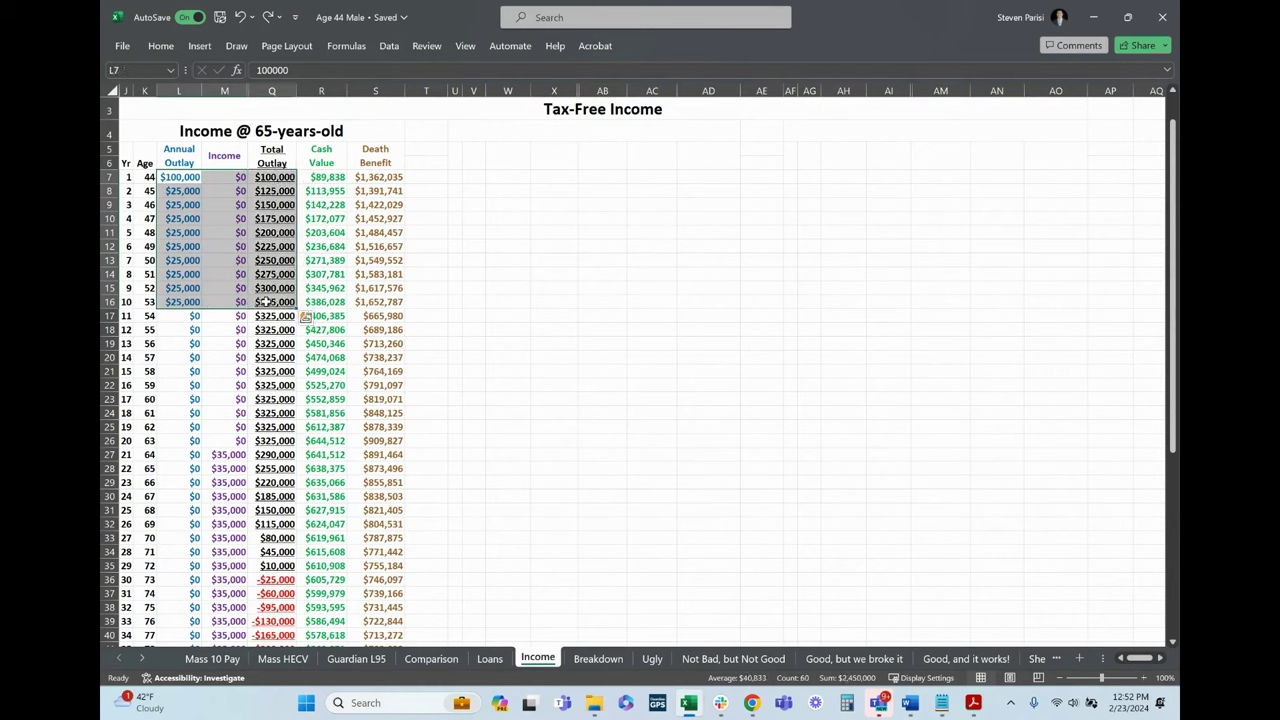
click(268, 302)
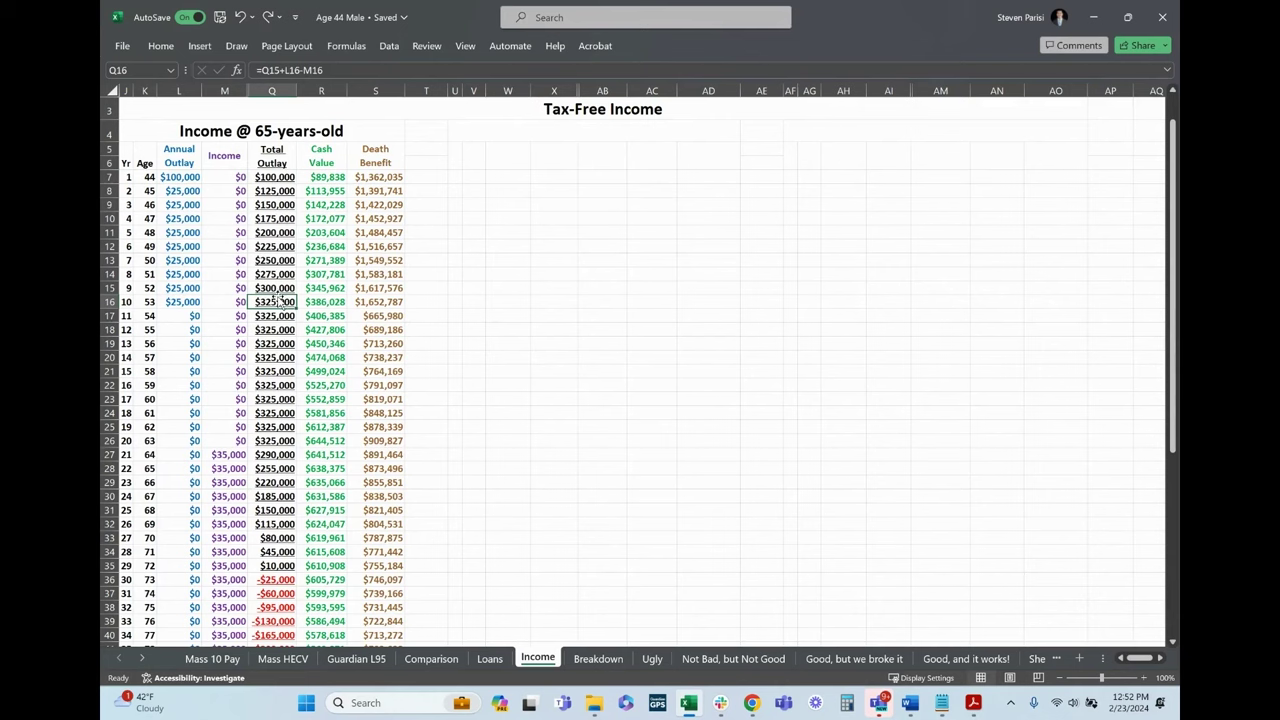
Step: Compare the total outlay for years 10 to 20 with the year 21 income and the total outlay for years 21 to 26
drag(279, 302, 274, 440)
ctrl+click(238, 454)
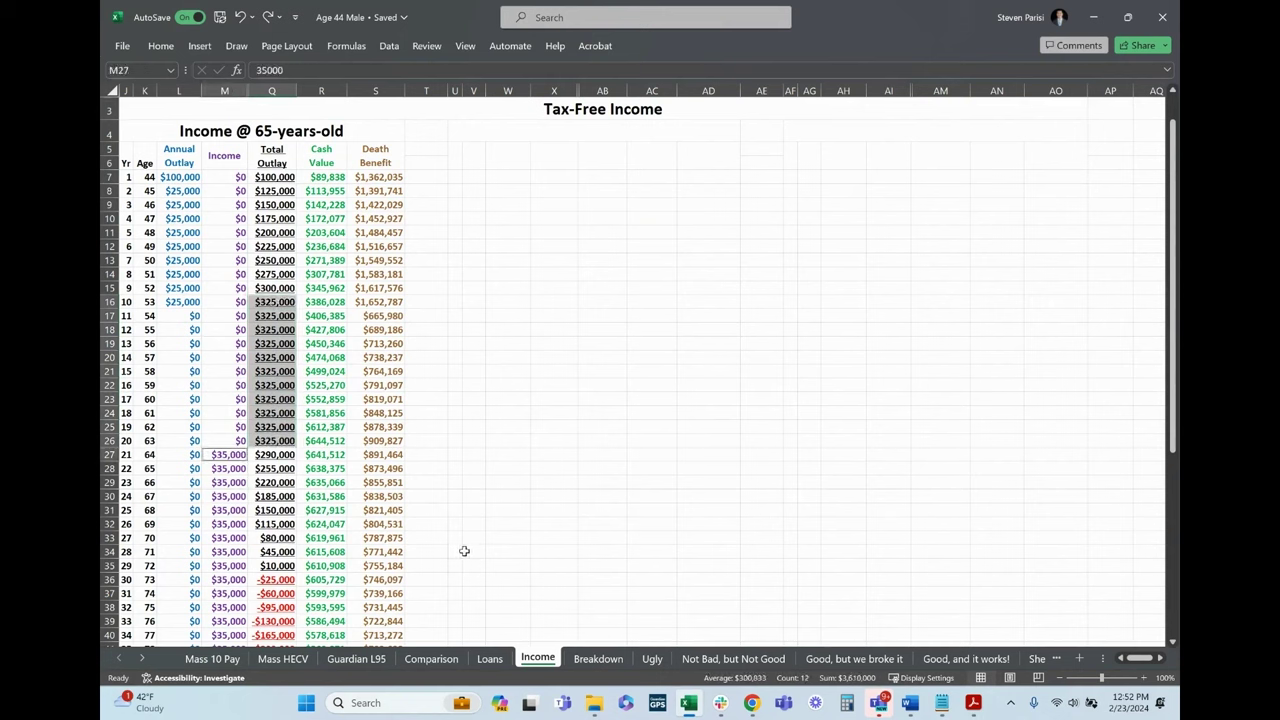
click(508, 412)
click(228, 454)
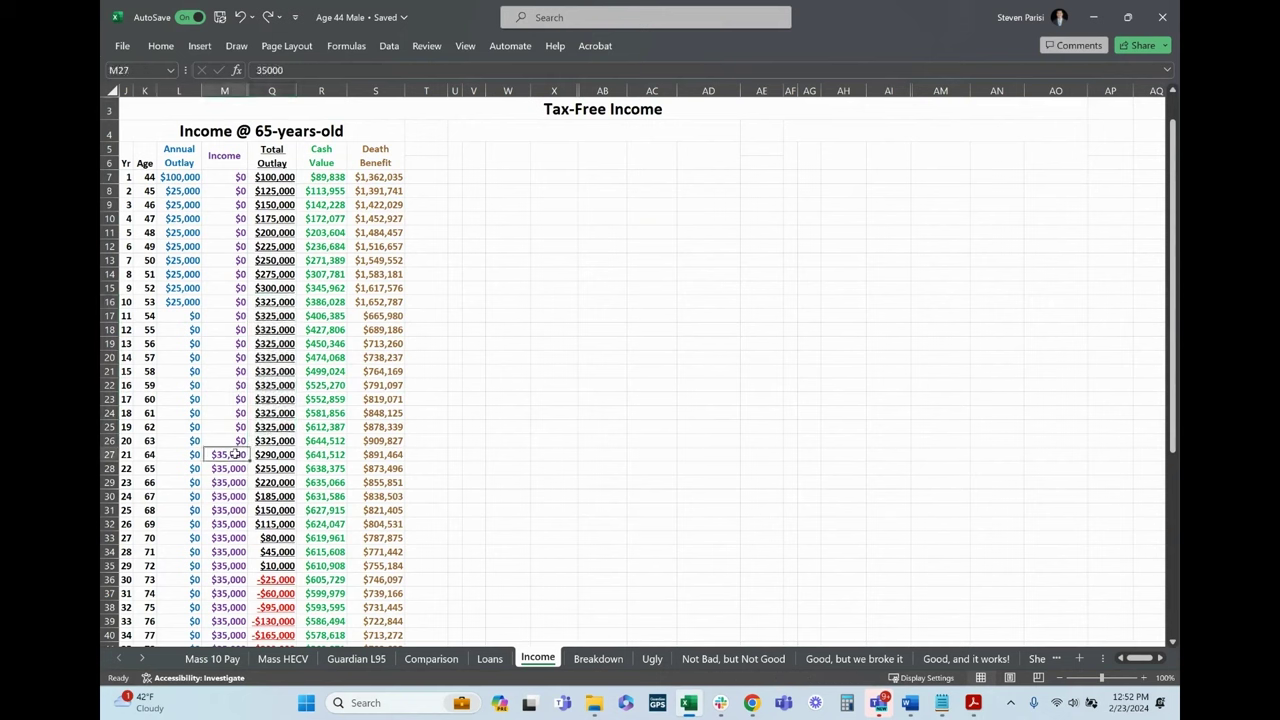
ctrl+click(273, 441)
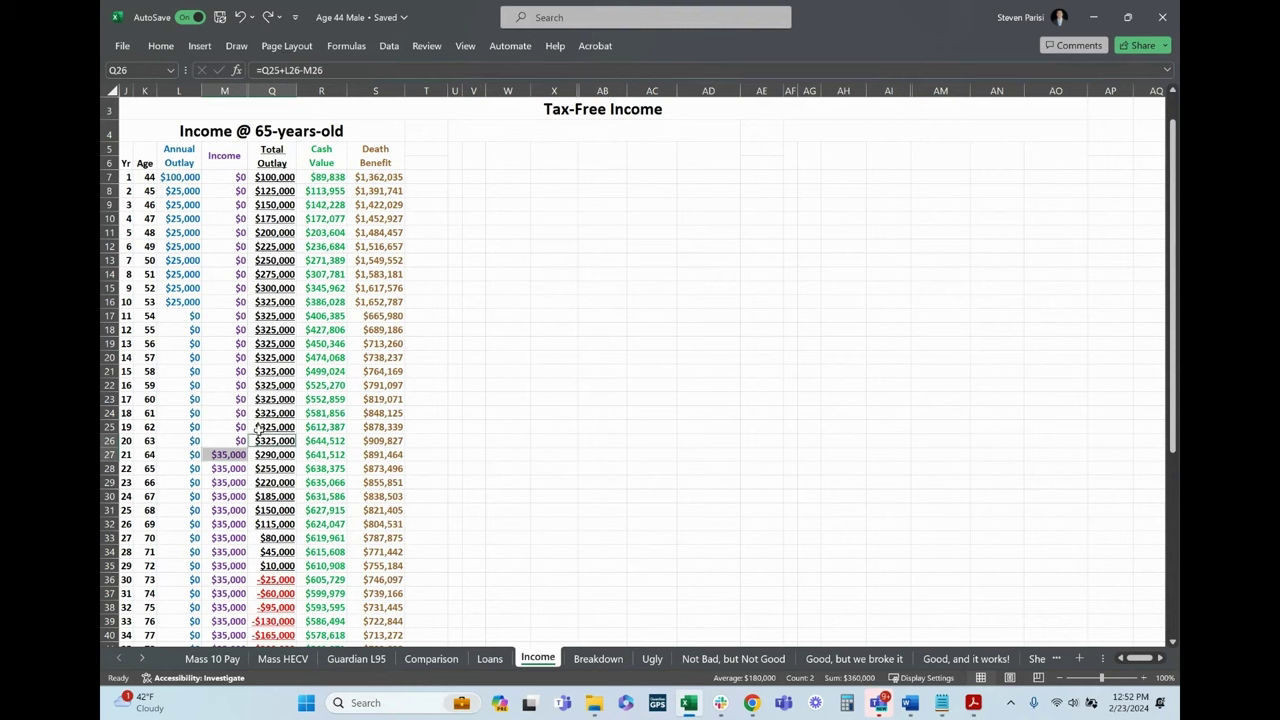
click(260, 455)
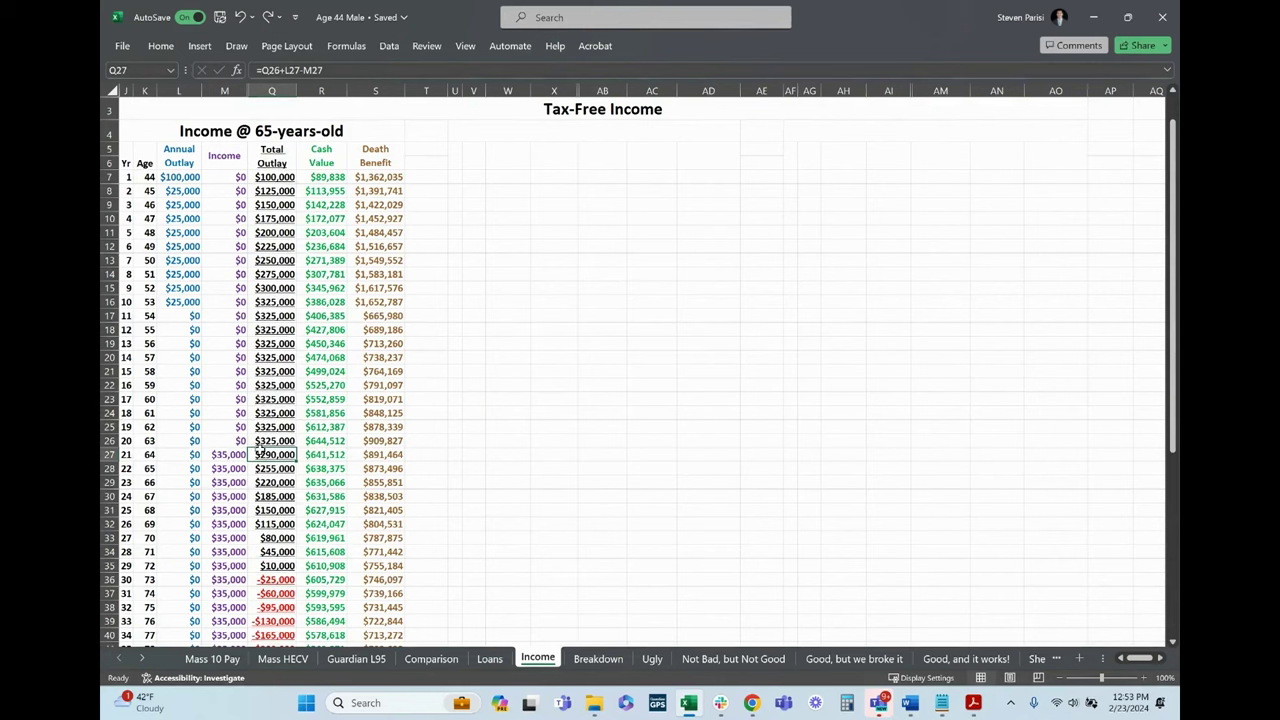
drag(273, 455, 274, 524)
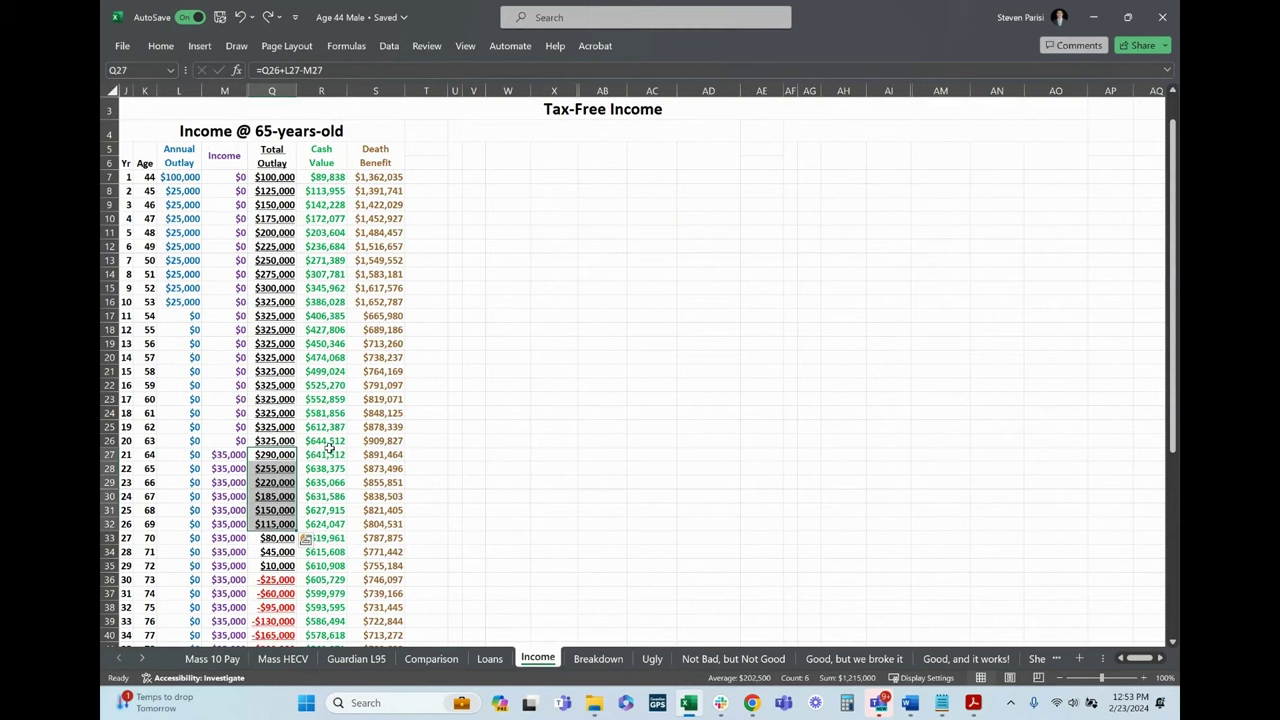
Step: Examine the cash value and death benefit around the start of income, plus the outlay figures for years 29 and 30
click(328, 455)
drag(328, 455, 326, 515)
drag(384, 441, 385, 498)
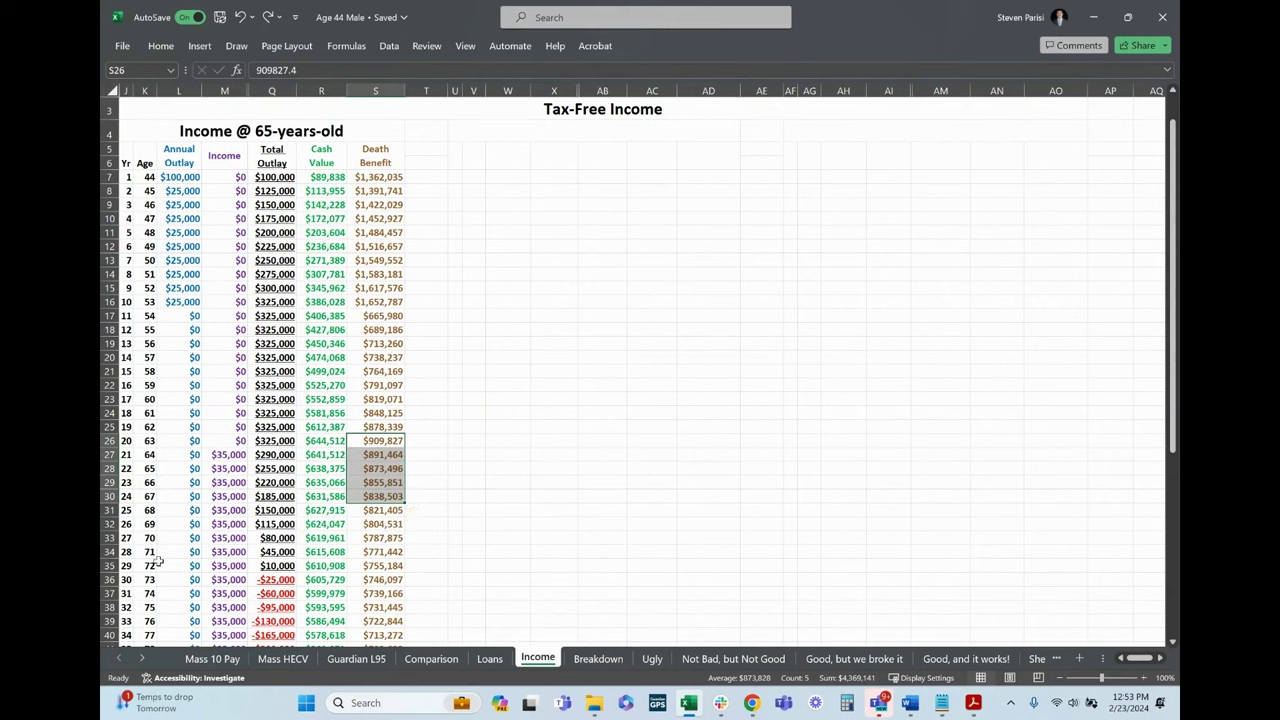
drag(125, 565, 290, 580)
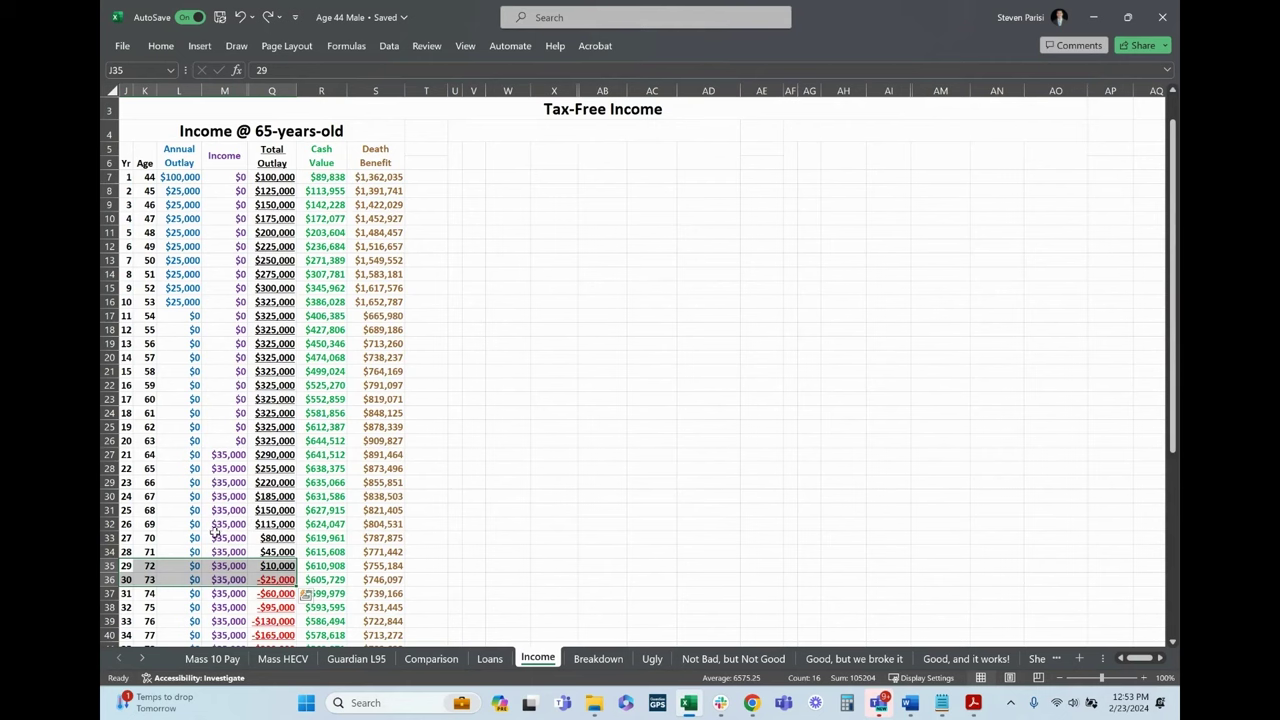
Step: Unhide the Annual Loan, Loan Interest and Loan Balance columns (N to P) between Income and Total Outlay
click(248, 89)
drag(251, 89, 271, 89)
key(ctrl+shift+0)
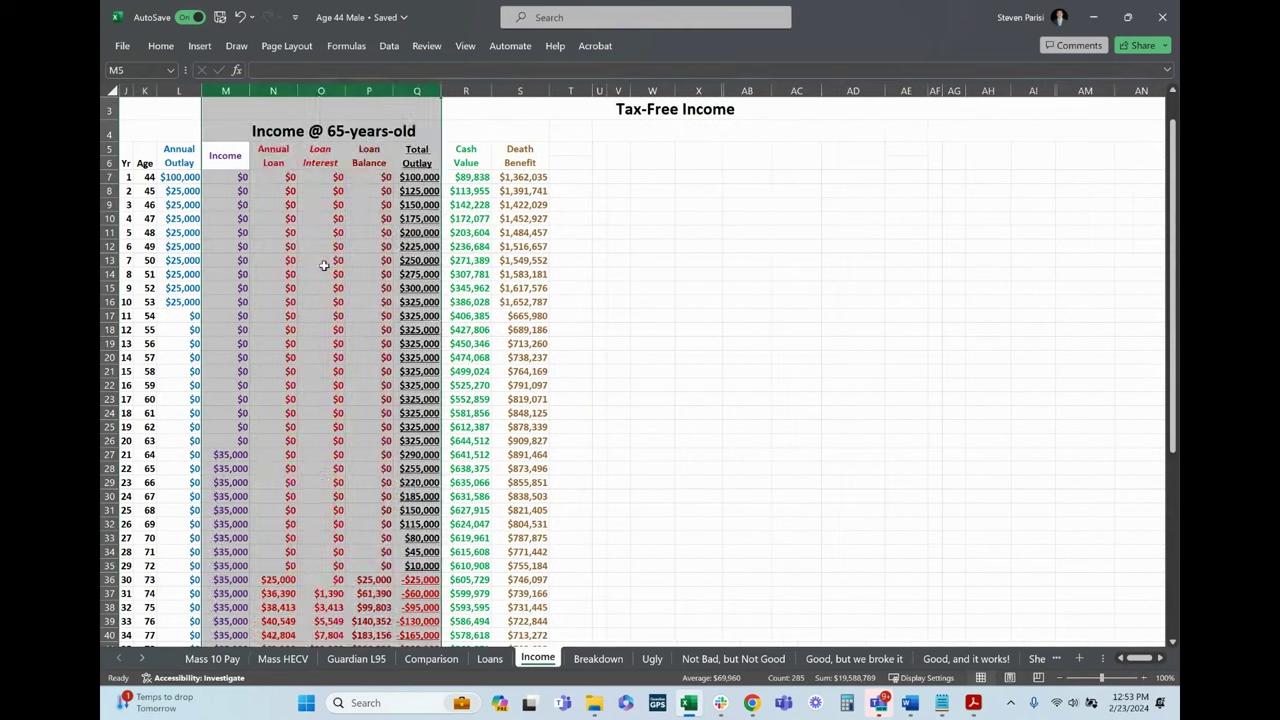
click(321, 260)
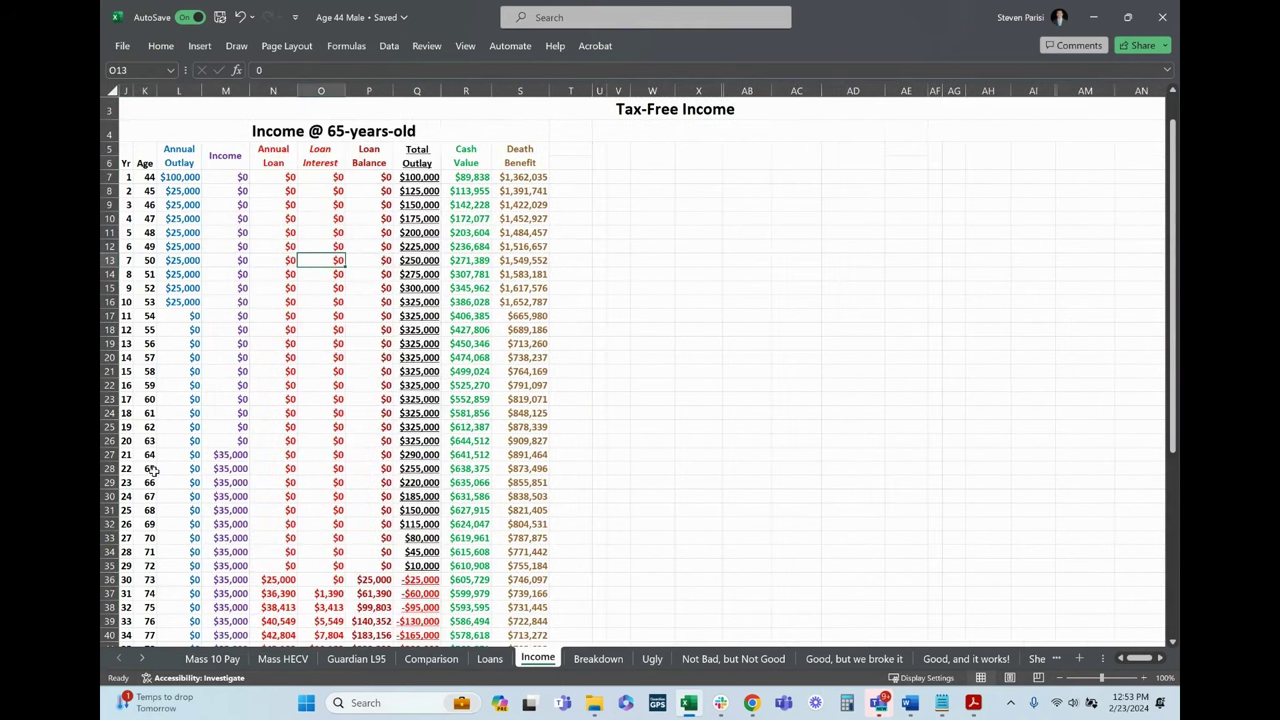
Step: Examine income and annual loans for years 21 to 29, and compare the year 30 loan and income with total outlay
click(233, 458)
drag(238, 458, 268, 566)
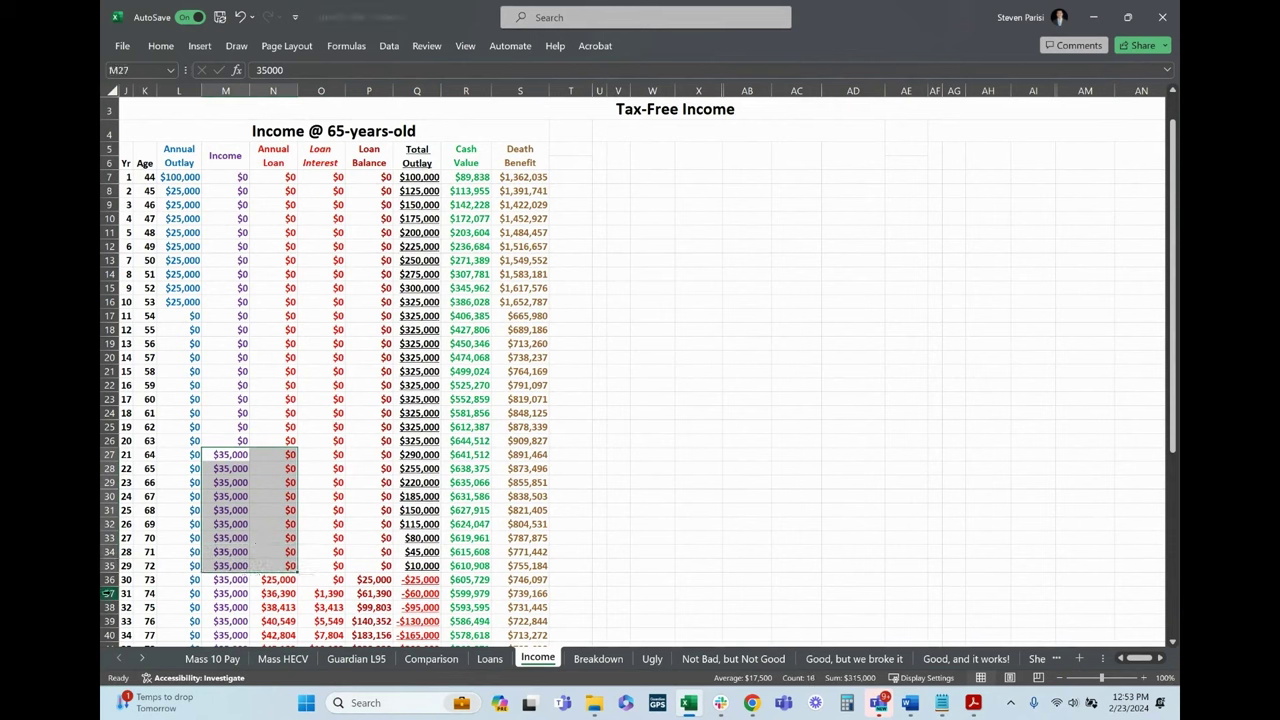
drag(126, 580, 265, 583)
click(265, 581)
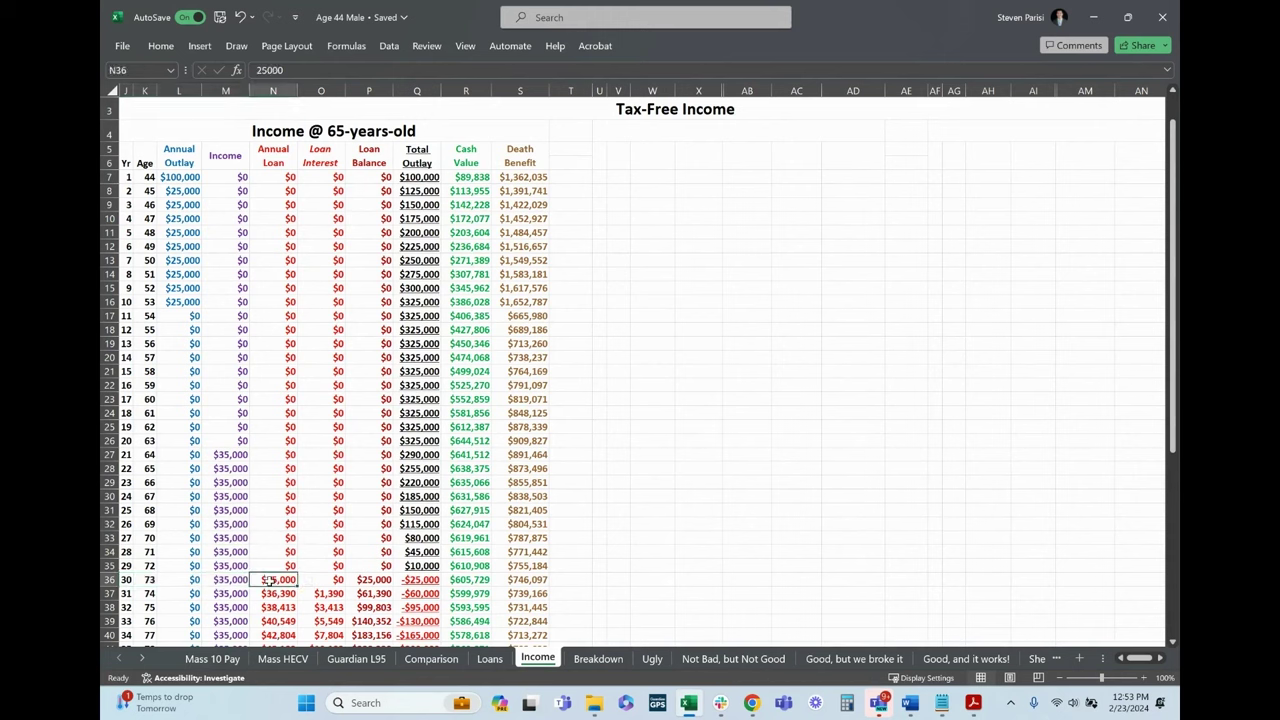
click(228, 580)
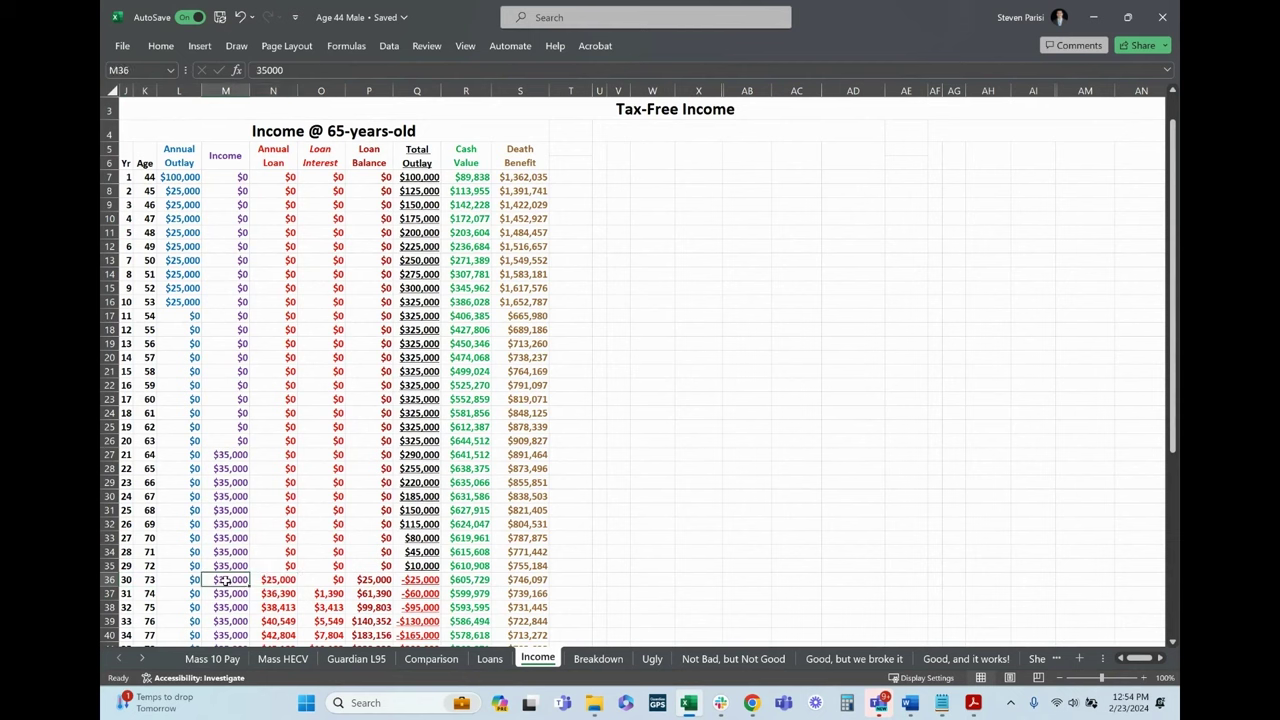
ctrl+click(420, 566)
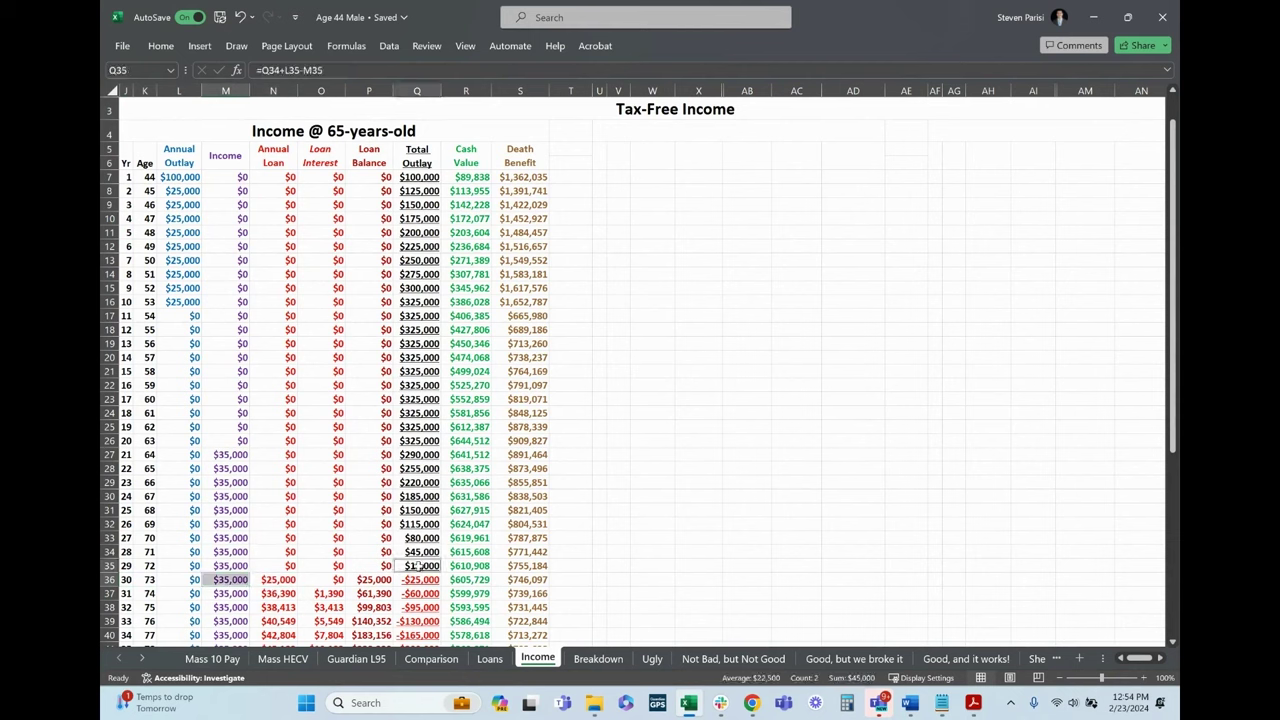
drag(420, 566, 418, 580)
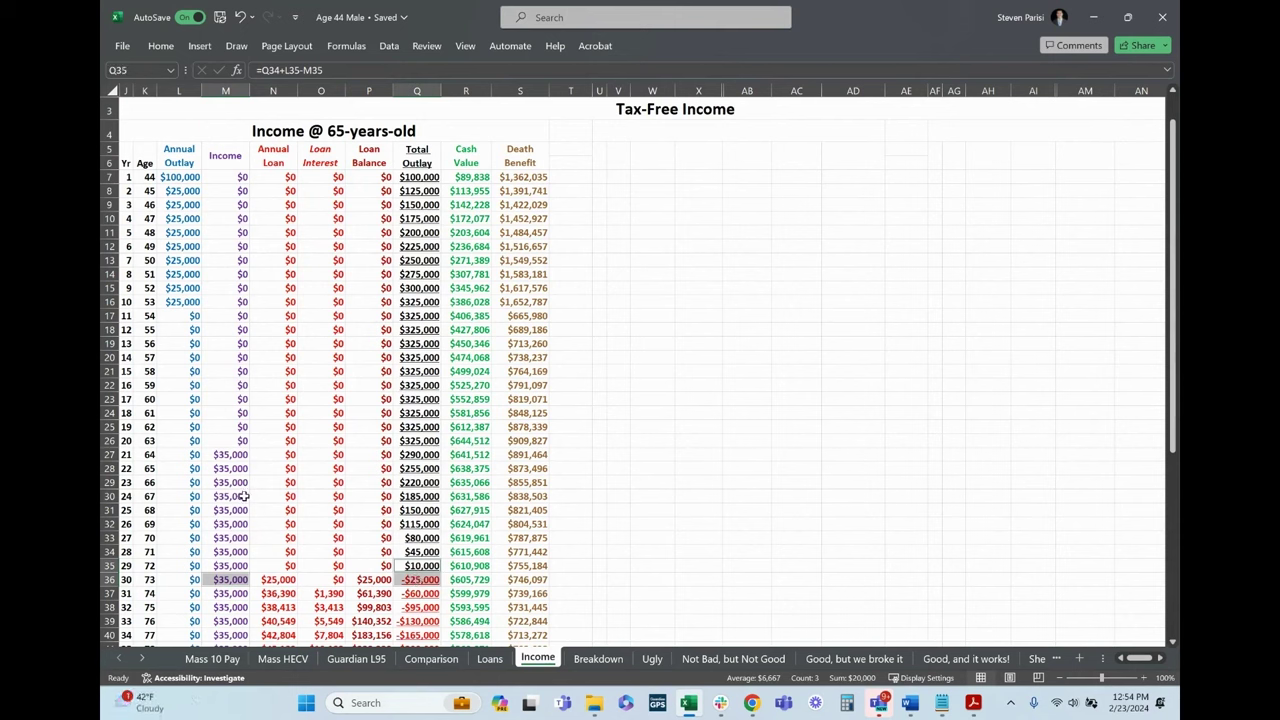
Step: Compare the income taken in years 21 to 30 with the total outlay in years 15 and 30
click(229, 455)
drag(229, 455, 229, 580)
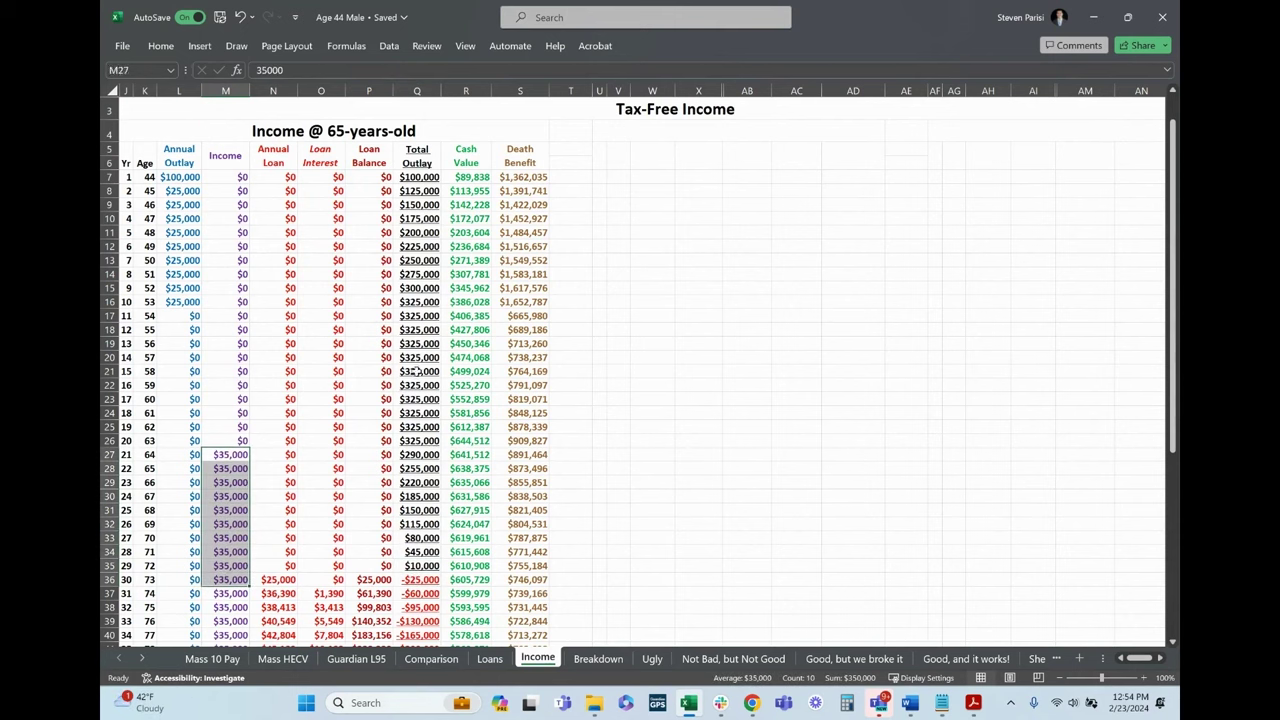
click(416, 370)
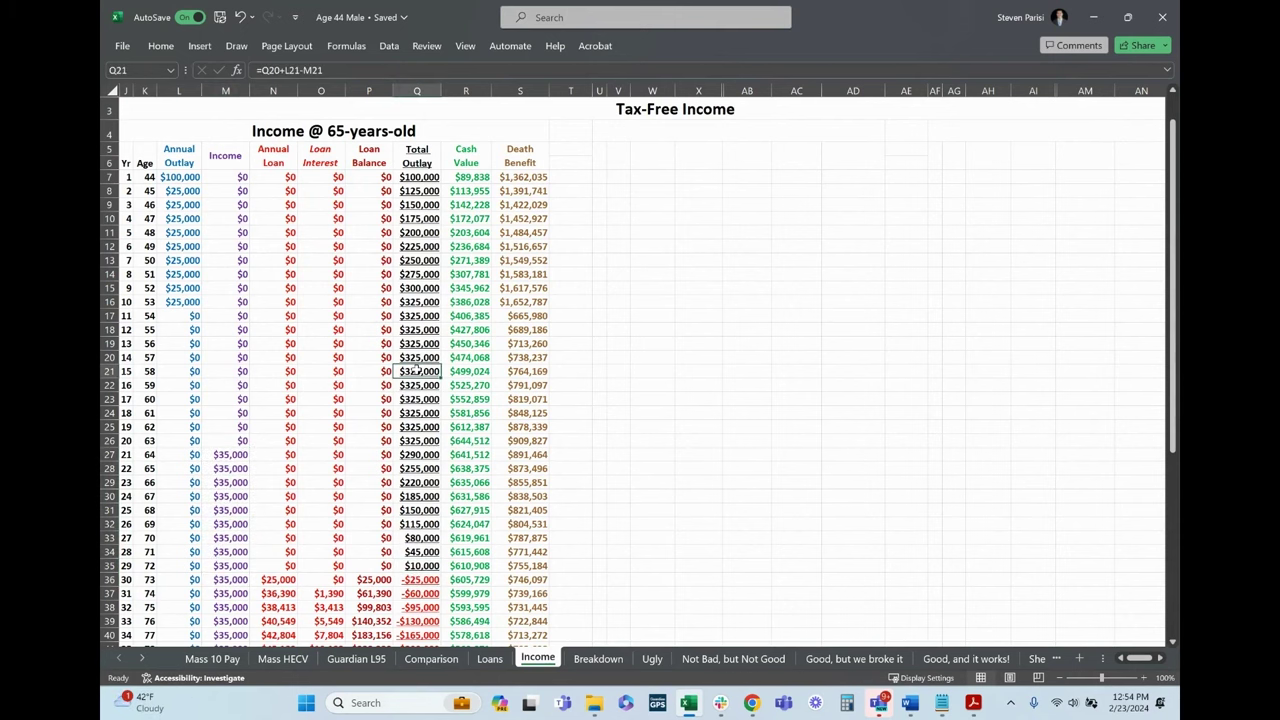
click(418, 580)
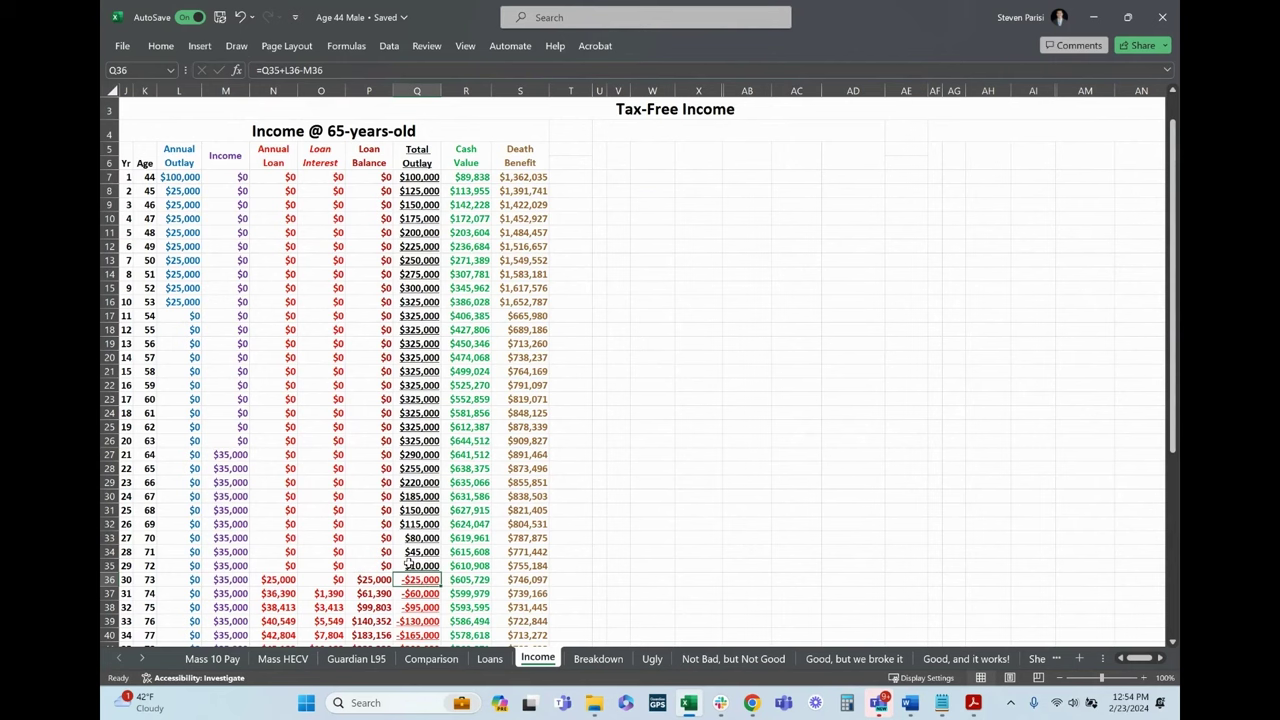
Step: Undo the unhiding of the three loan columns between Income and Total Outlay
scroll(408, 562, down, 1)
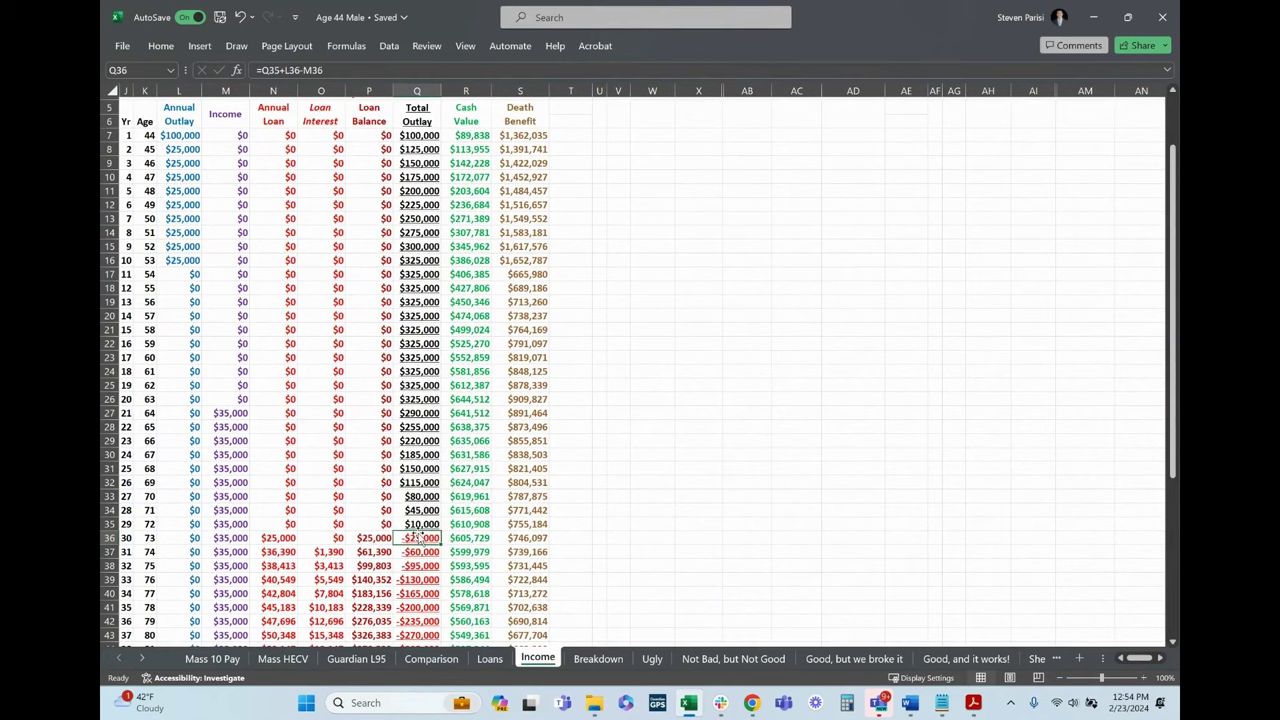
scroll(398, 425, down, 3)
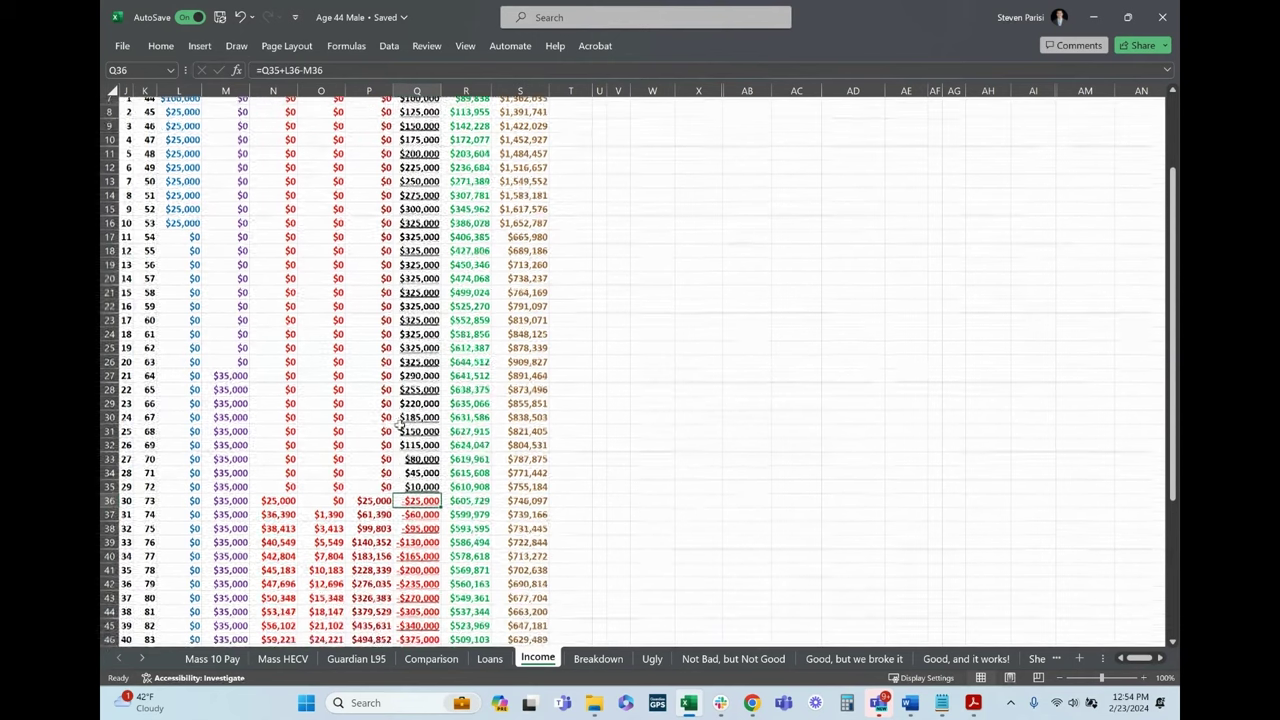
scroll(398, 425, down, 1)
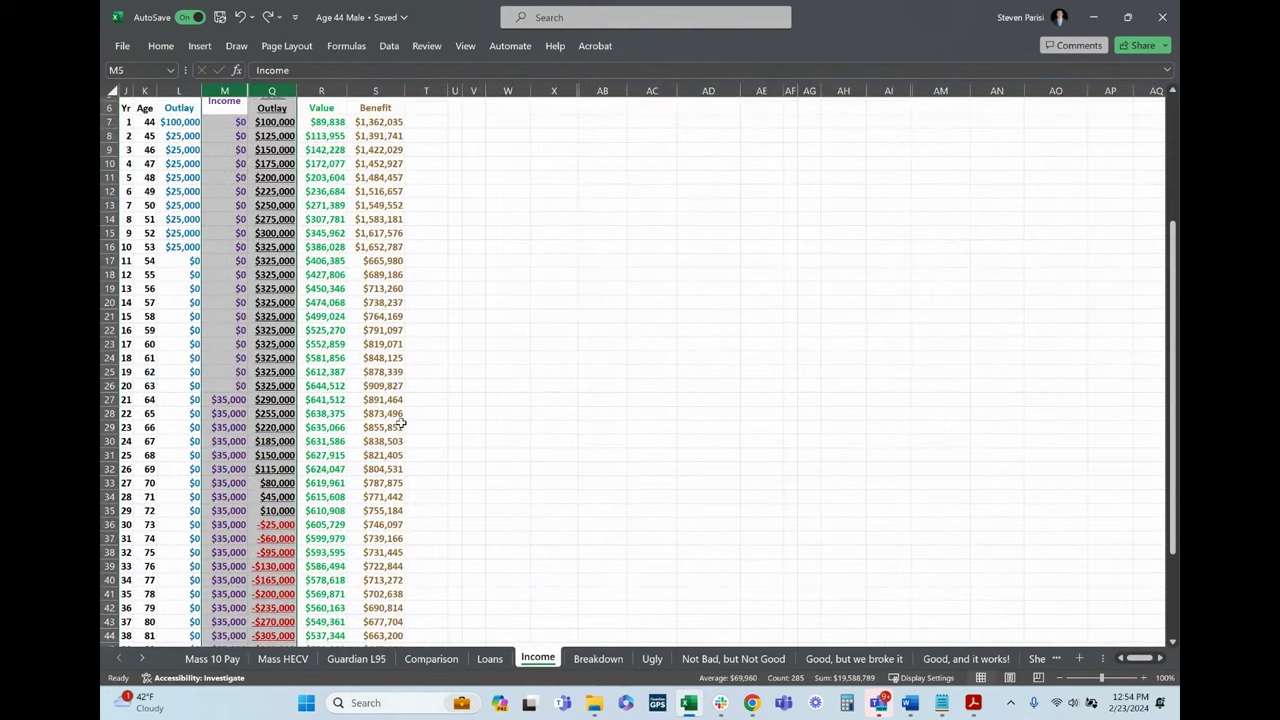
Step: Examine income, total outlay, cash value and death benefit from year 21 through year 50 of the age-65 table
click(400, 427)
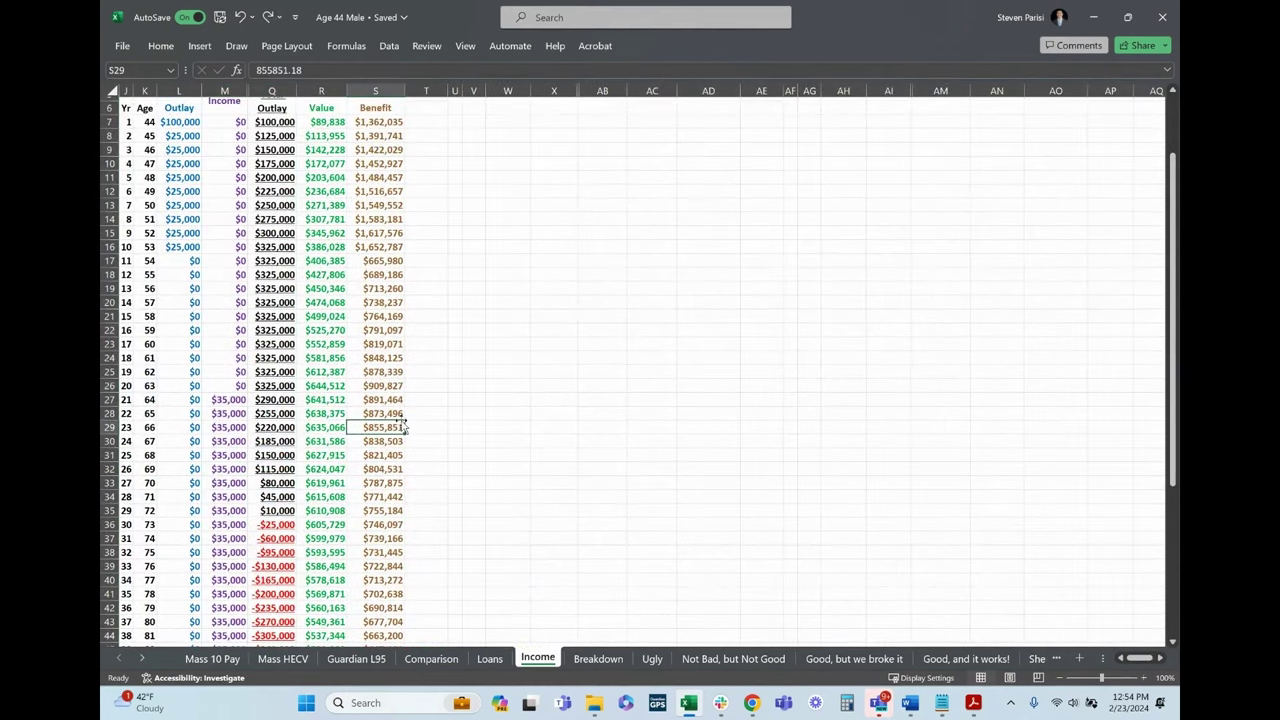
scroll(400, 427, down, 4)
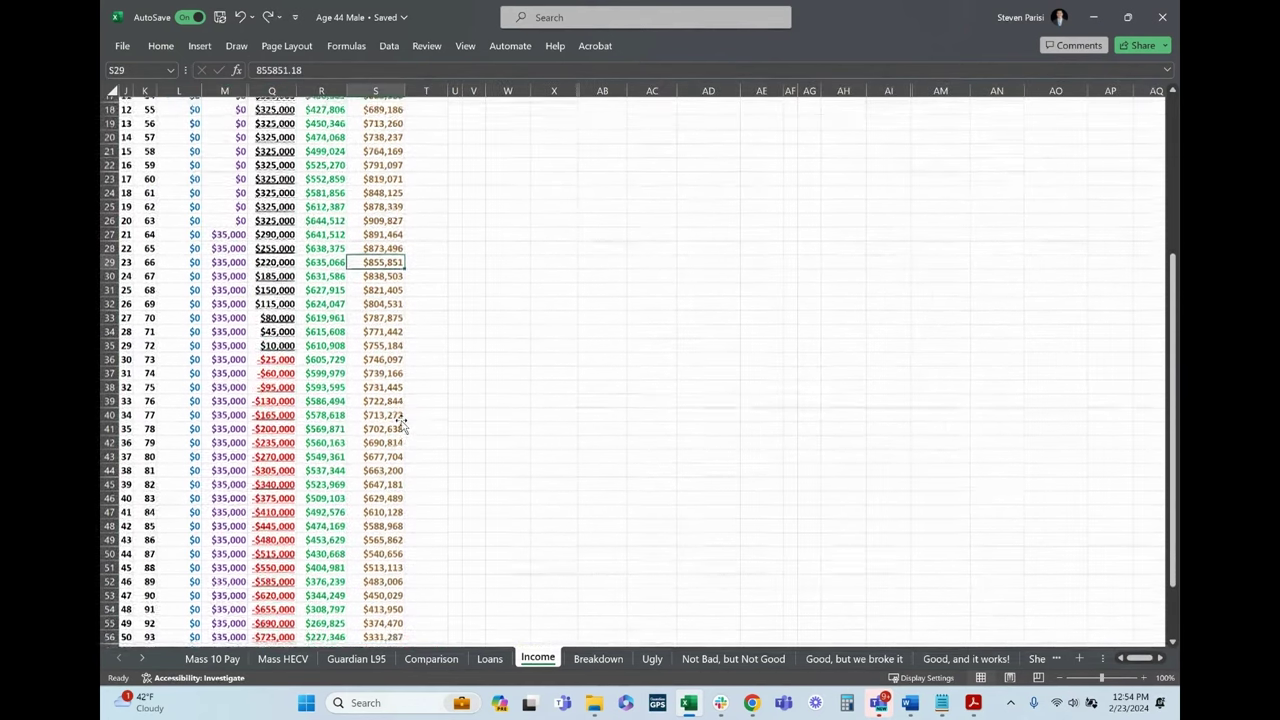
scroll(400, 427, down, 1)
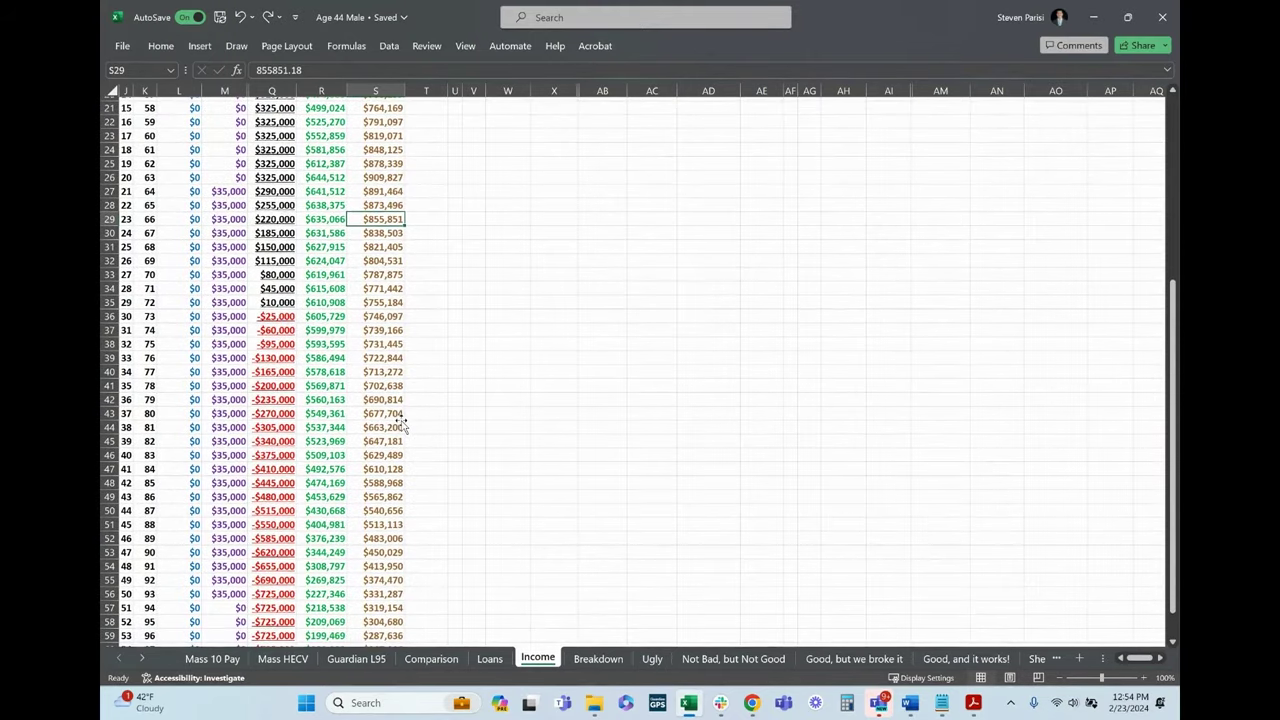
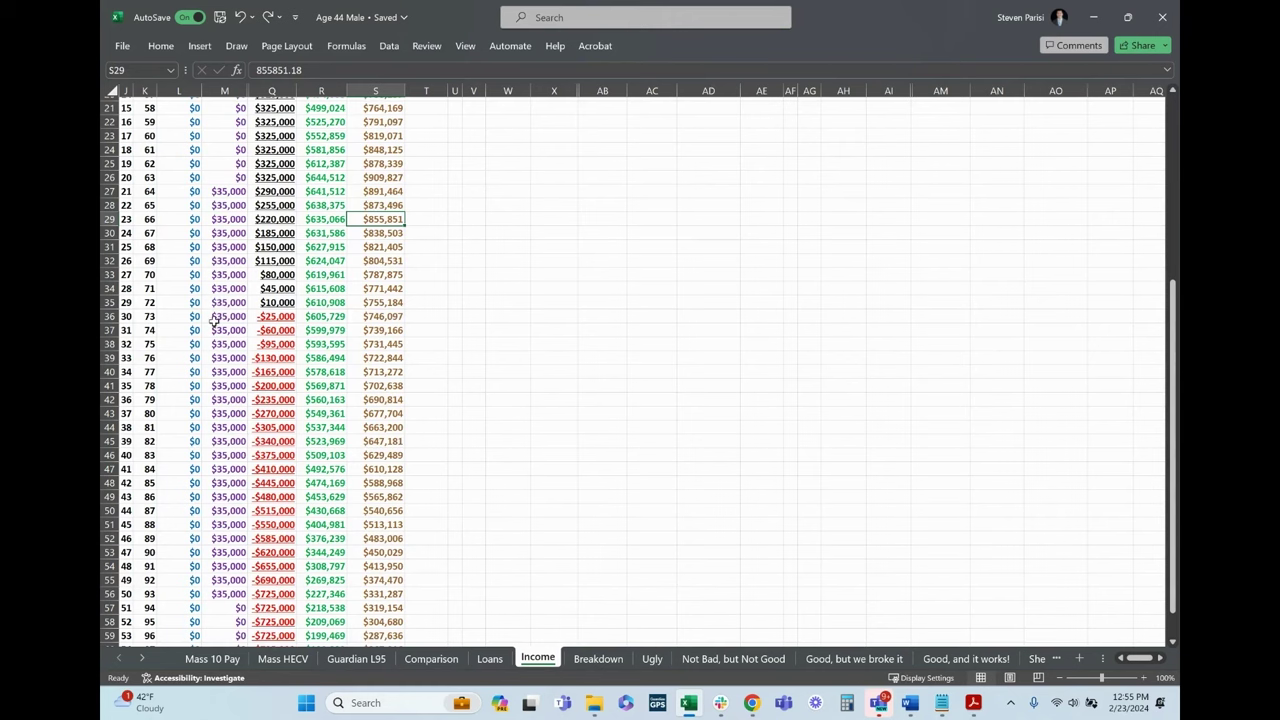
click(215, 196)
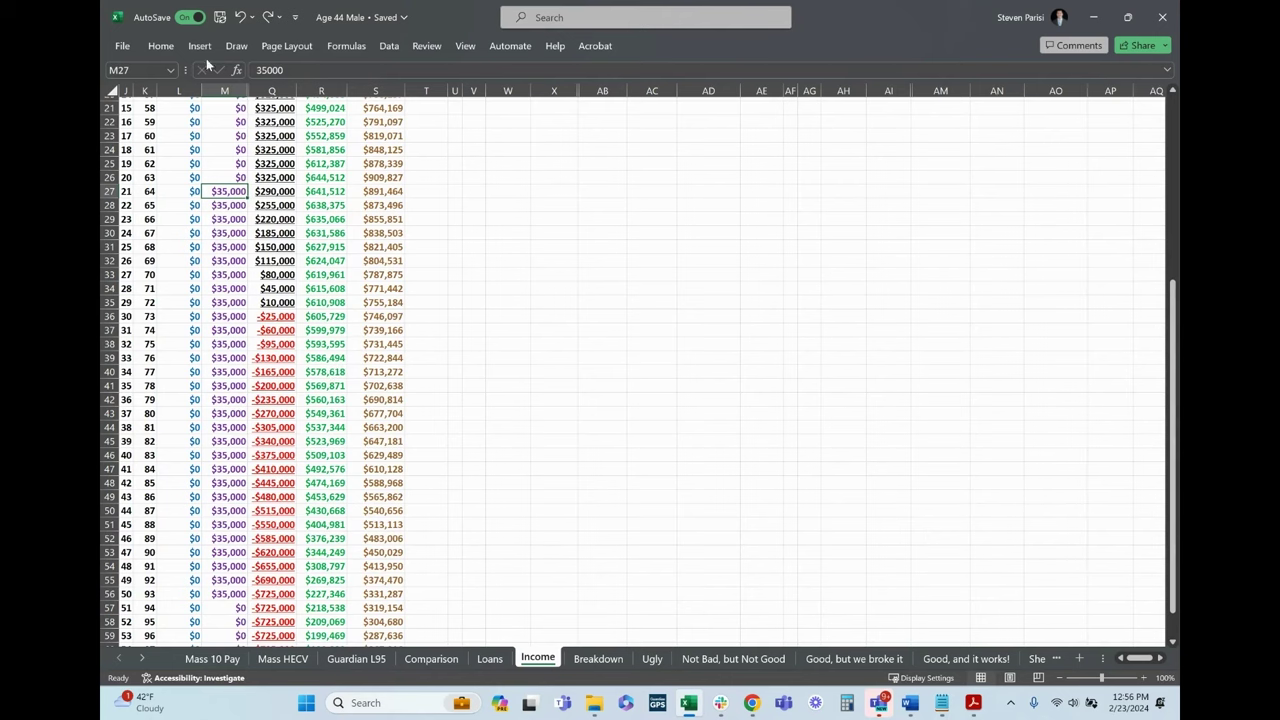
scroll(283, 400, up, 2)
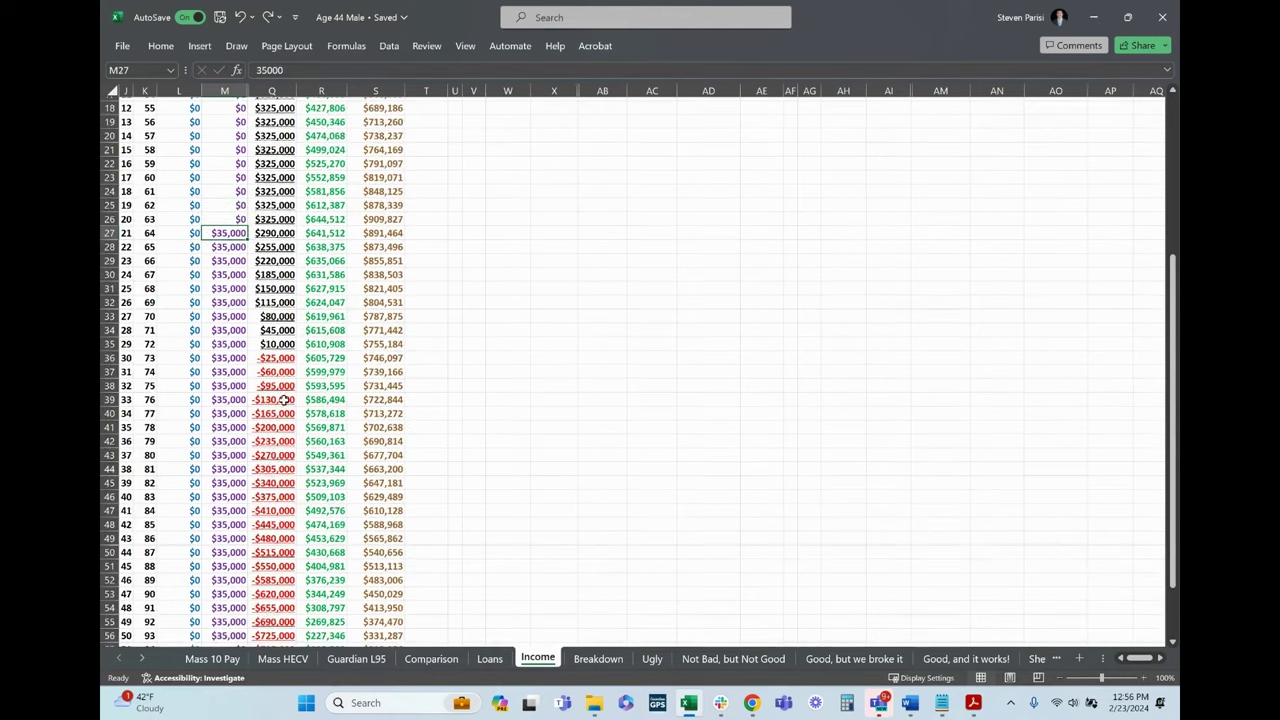
scroll(275, 348, down, 2)
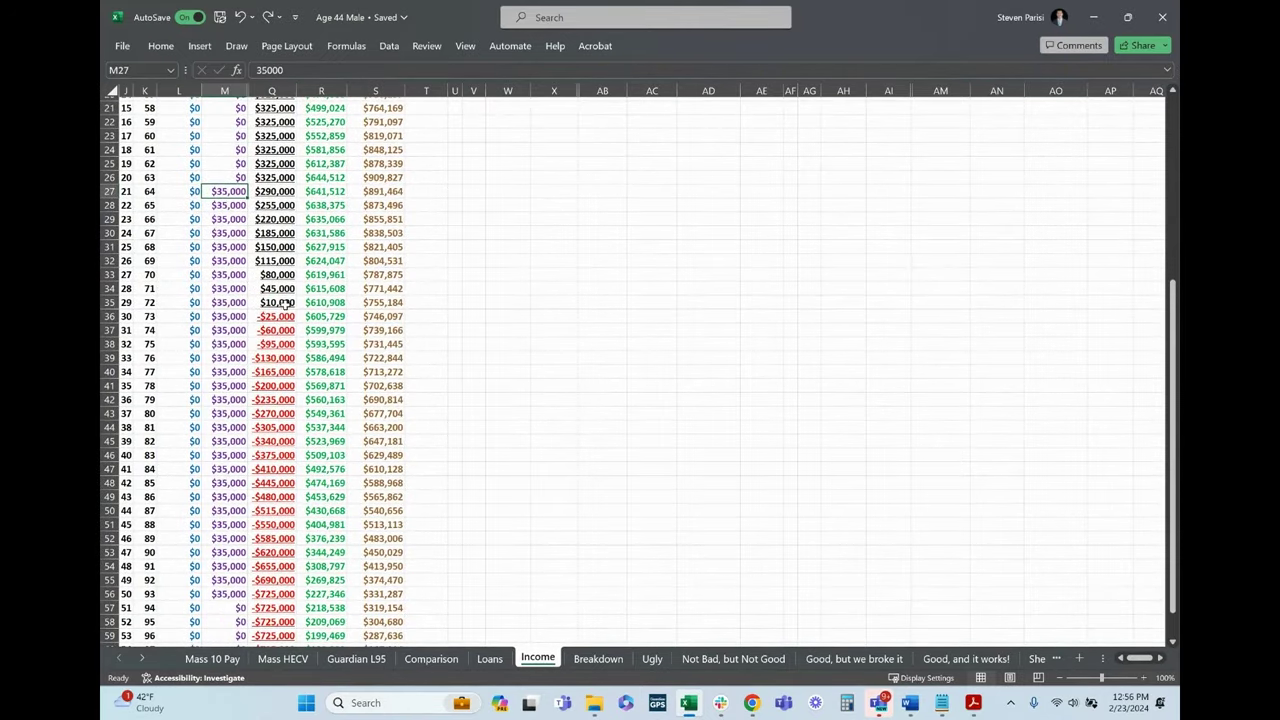
scroll(284, 302, down, 1)
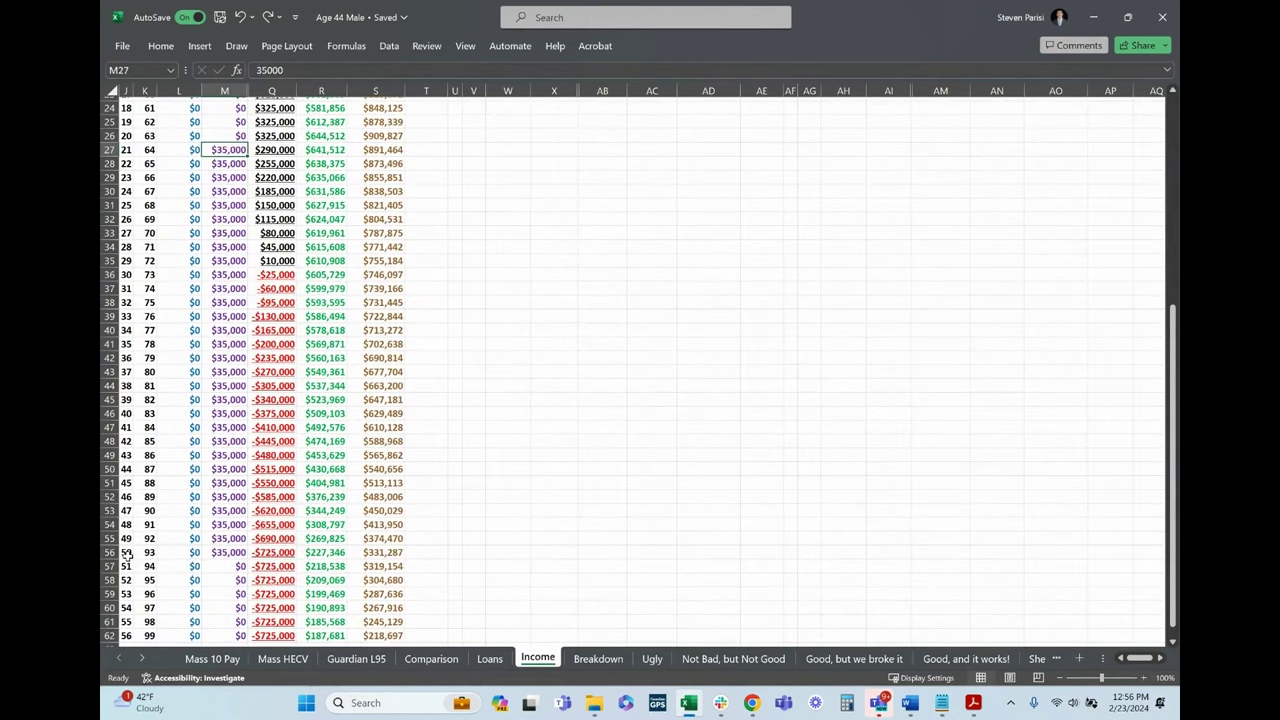
Step: Total the age-65 income for years 21 to 50 and compare it with the total outlay in year 50
drag(130, 553, 258, 553)
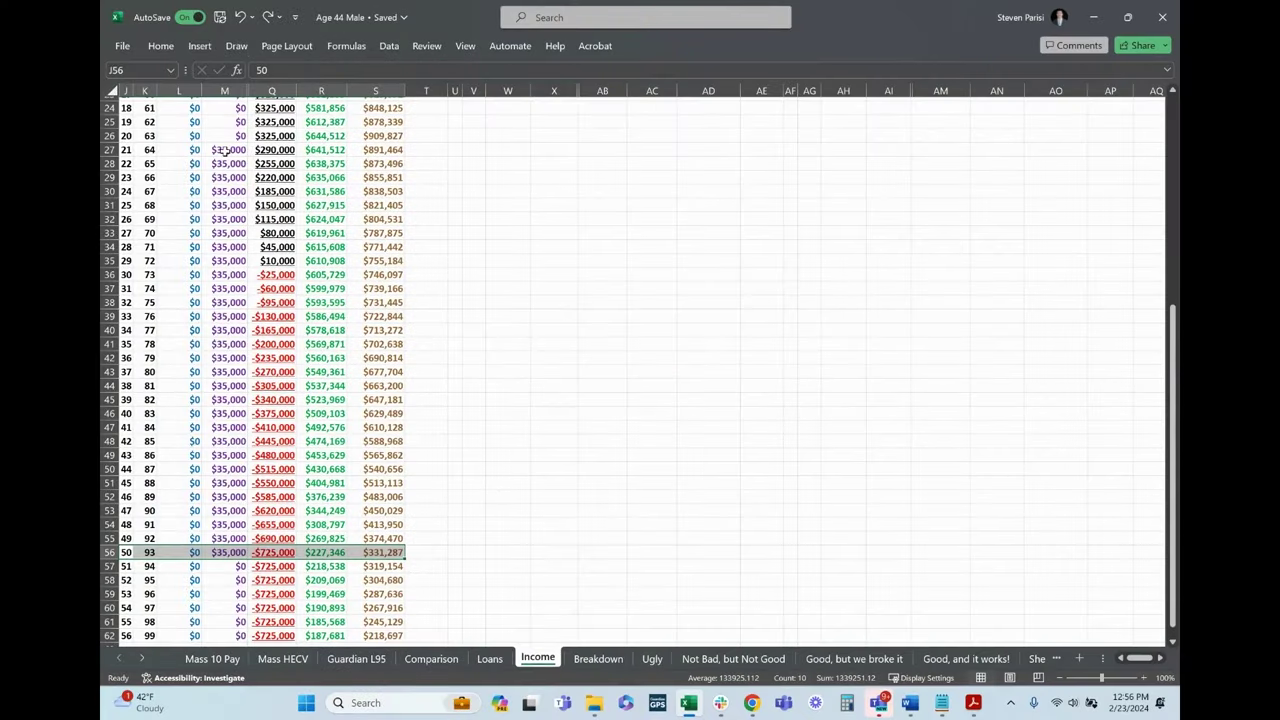
drag(224, 151, 226, 551)
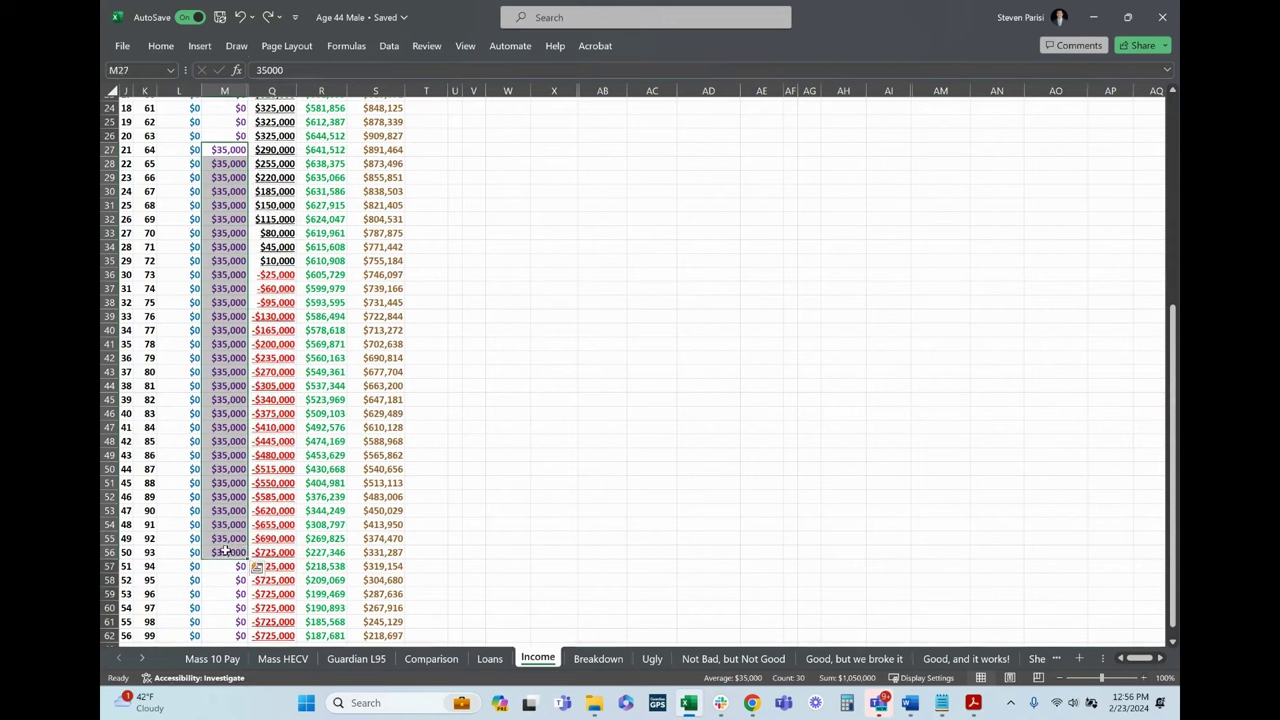
click(127, 553)
drag(127, 553, 275, 551)
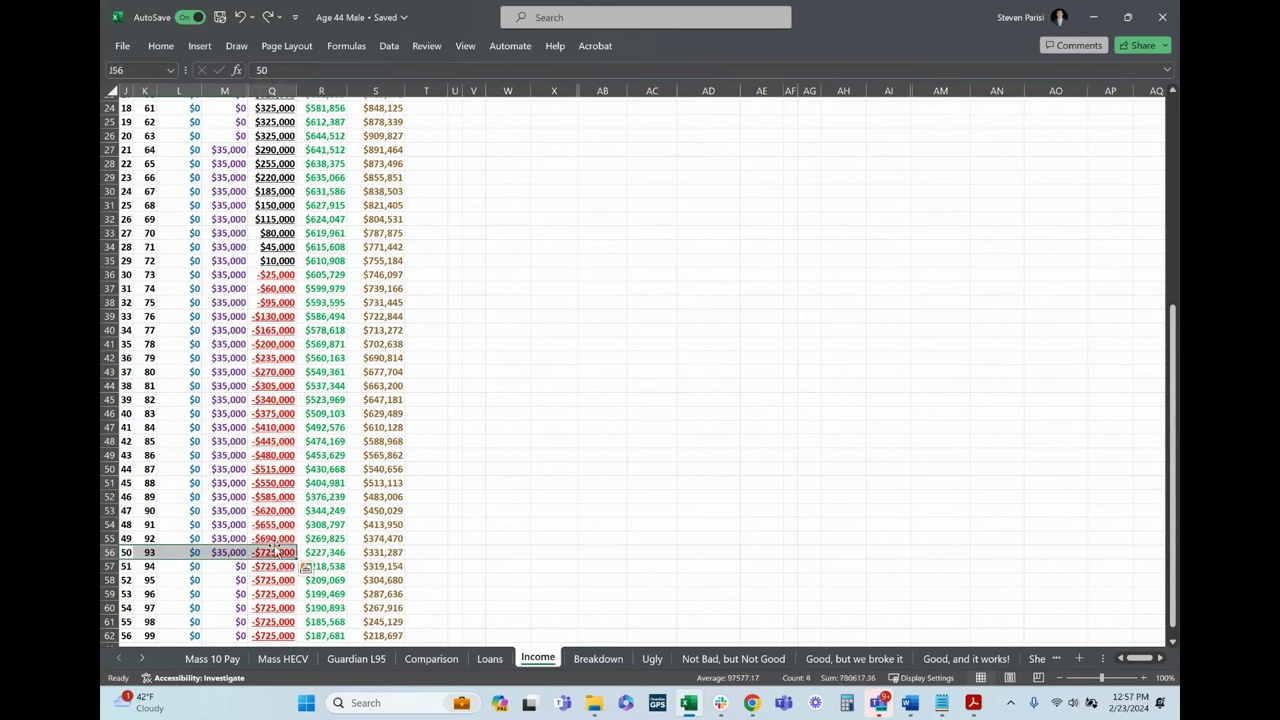
click(272, 552)
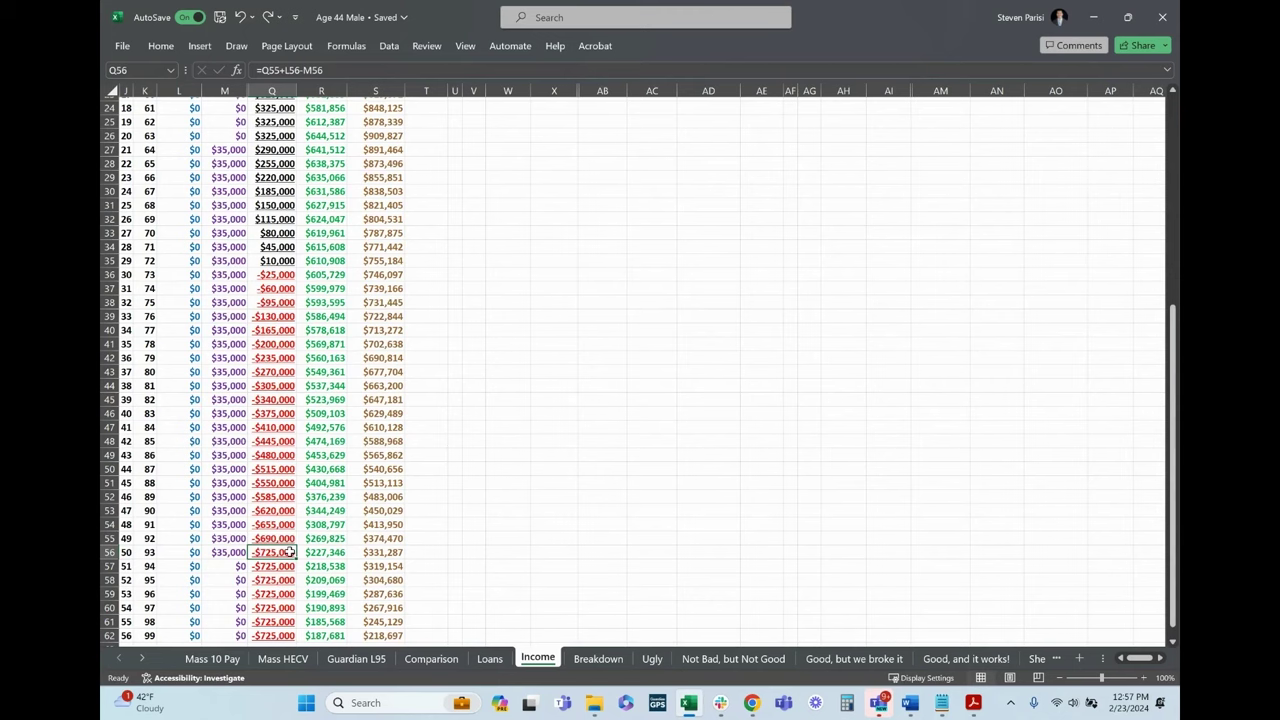
Step: Review how total outlay develops up to year 50, highlighting income through death benefit for years 21 to 50
scroll(281, 300, up, 5)
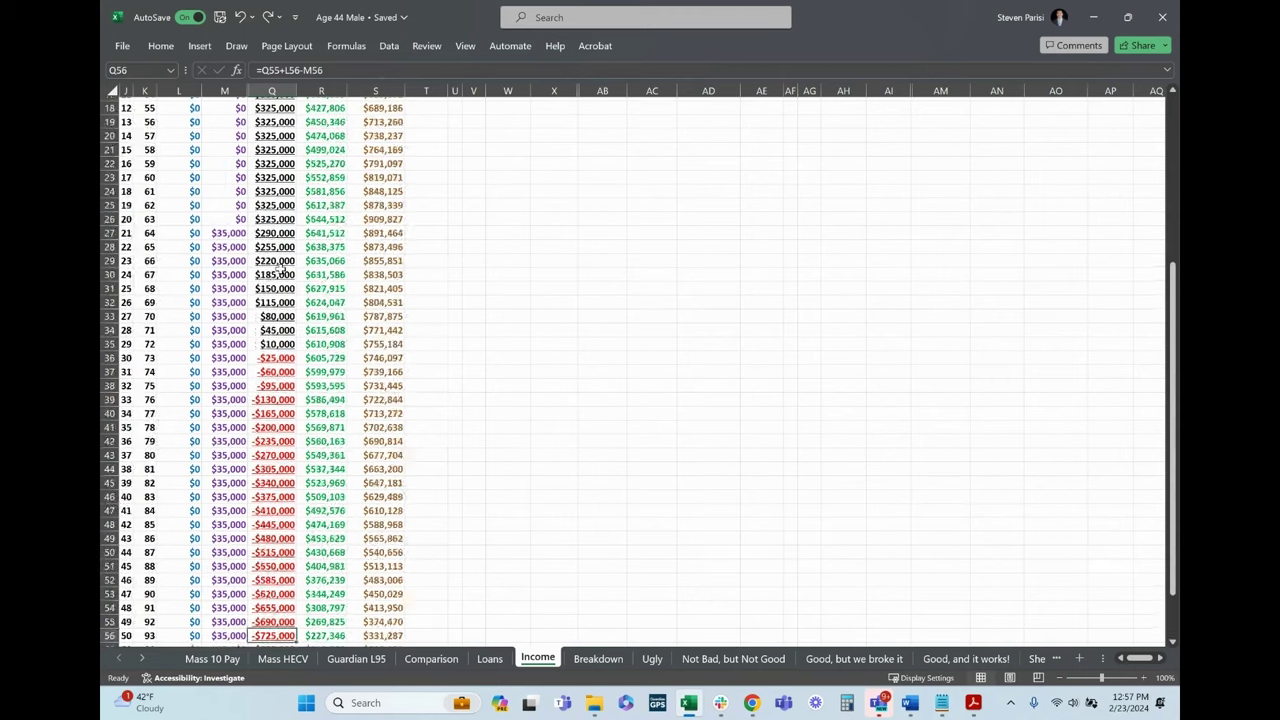
scroll(277, 243, up, 1)
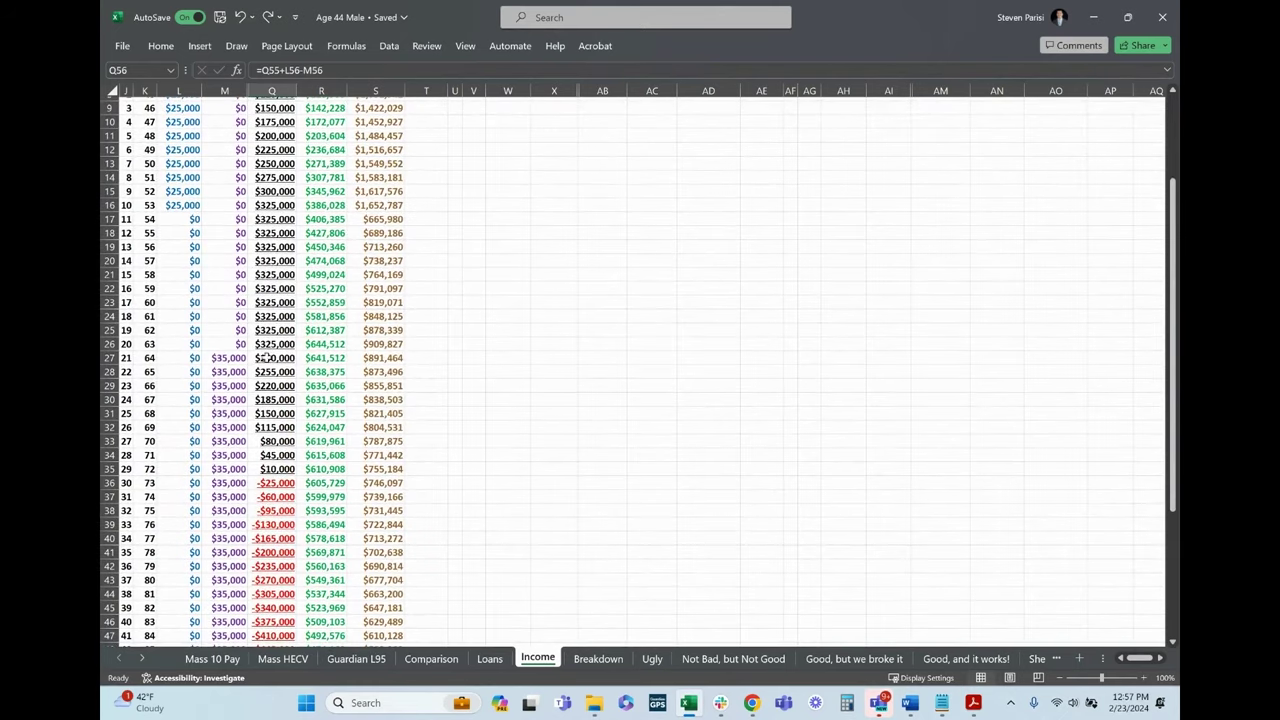
scroll(265, 470, down, 4)
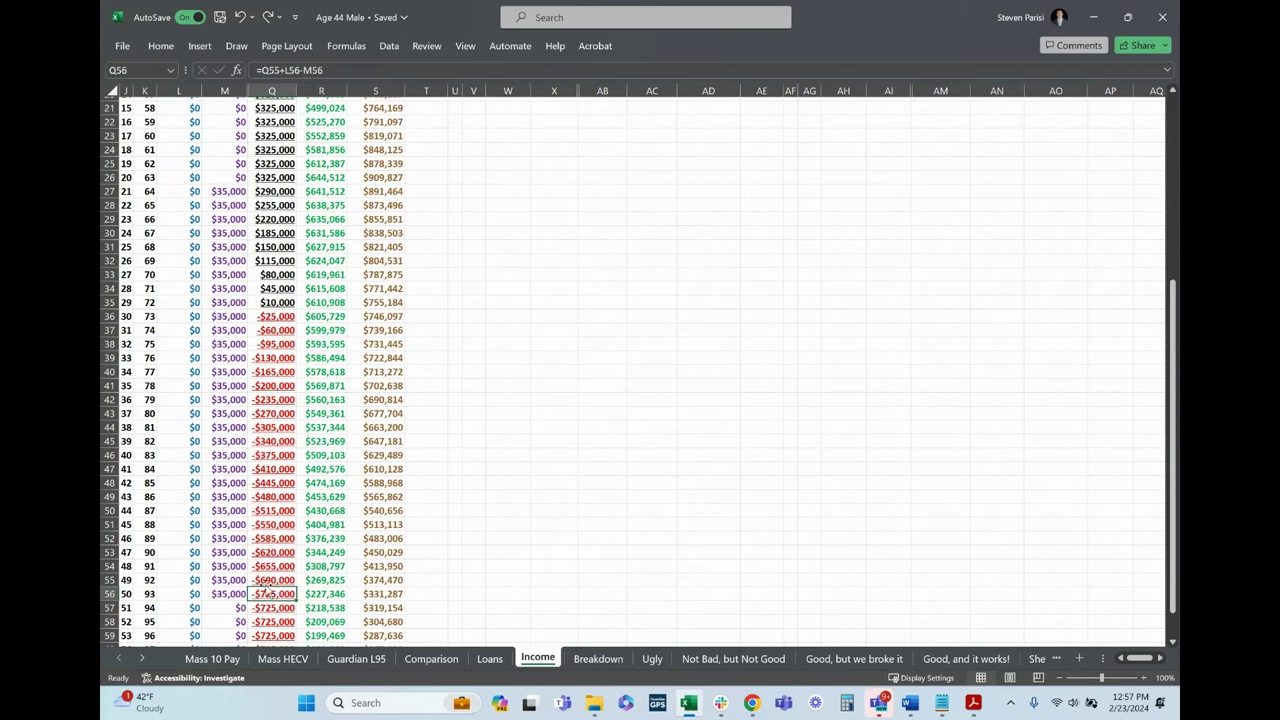
drag(228, 191, 372, 592)
click(652, 441)
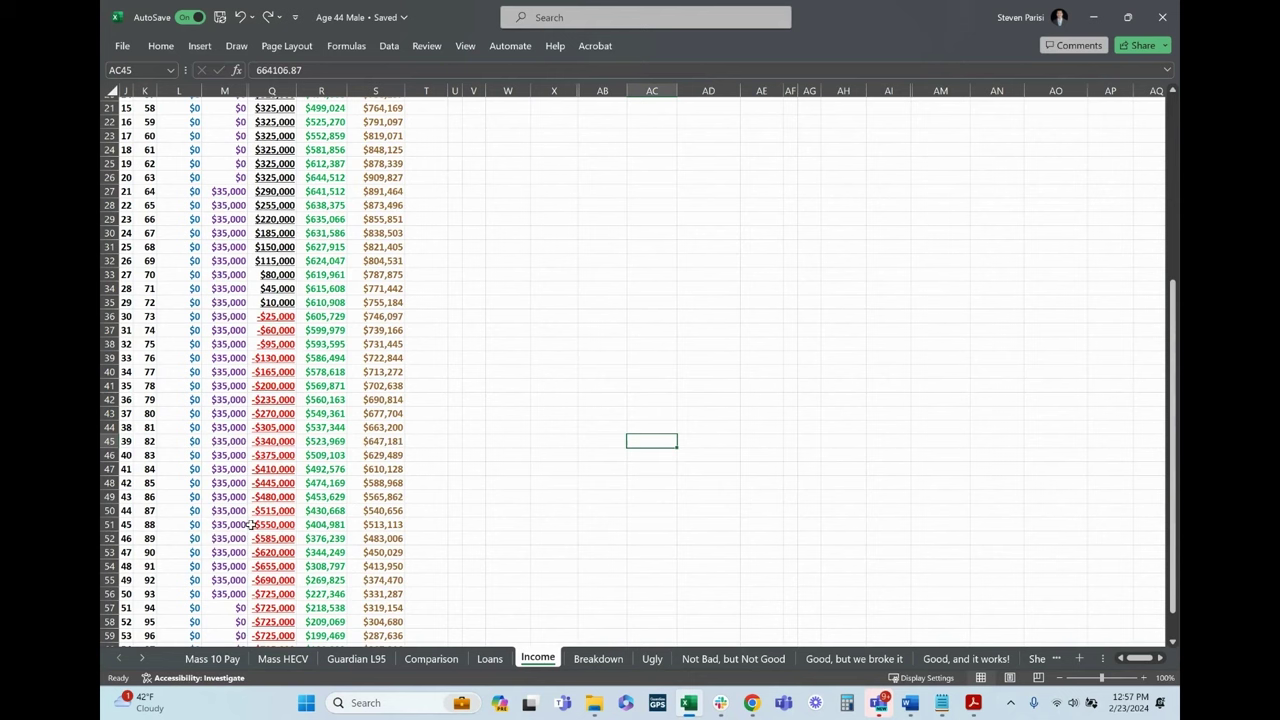
click(224, 594)
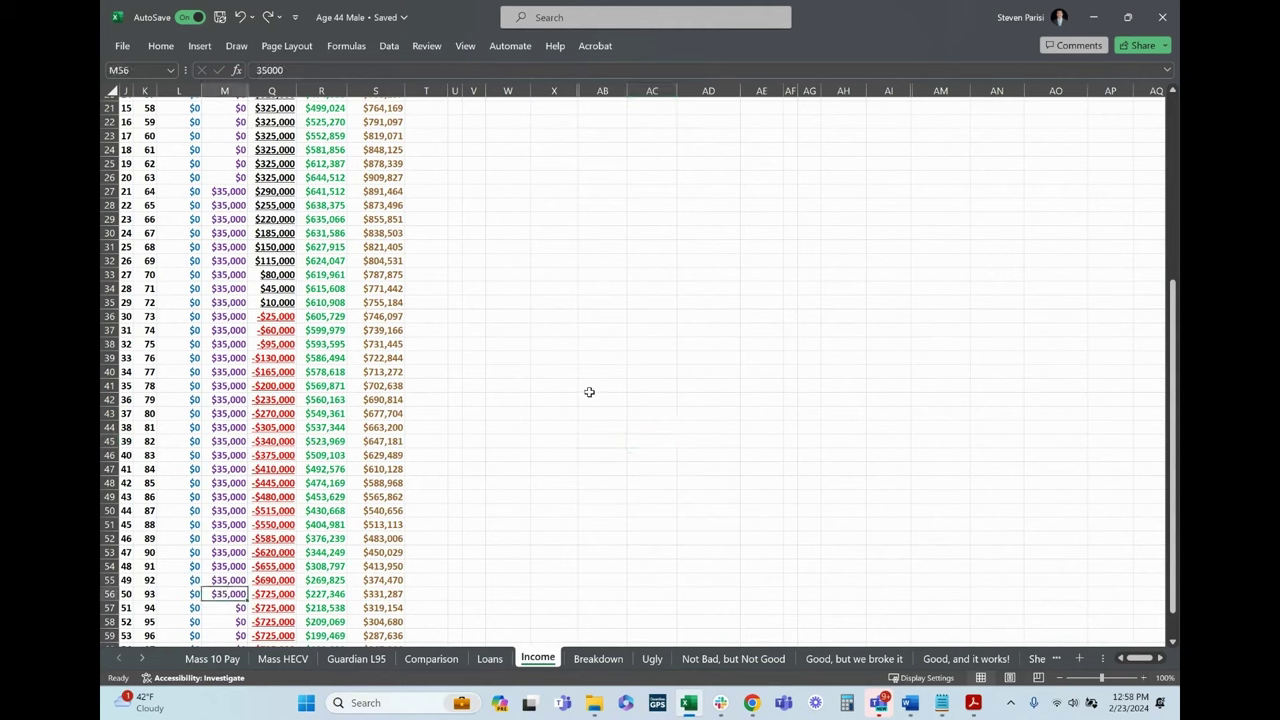
Step: Review the age-65 table's early years and highlight age through total outlay for years 21 to 29
scroll(590, 390, up, 4)
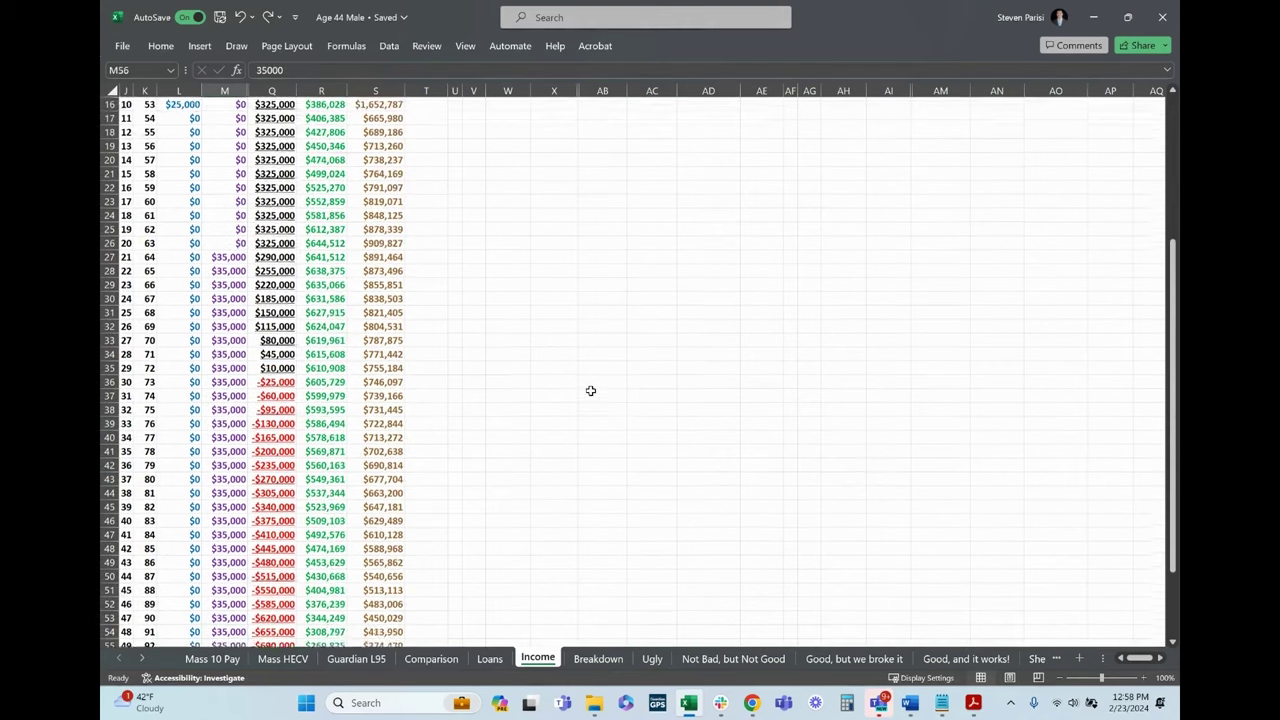
scroll(590, 390, up, 3)
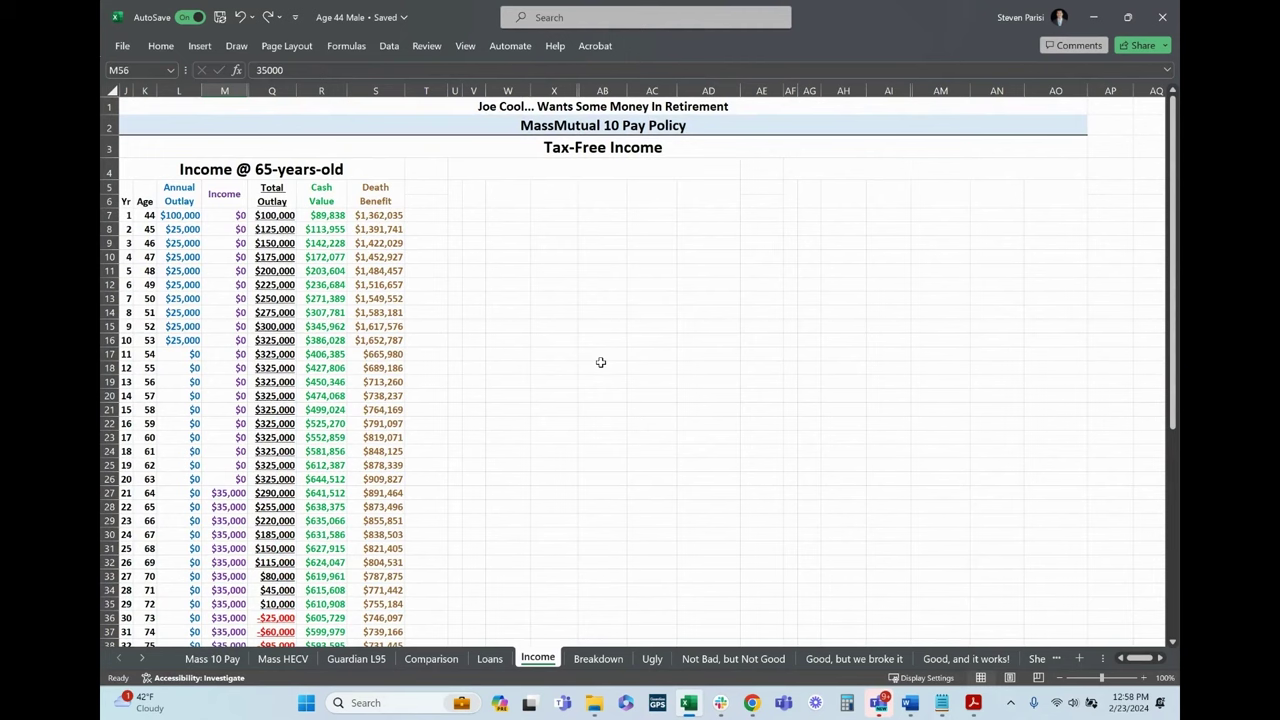
mouse_move(190, 355)
mouse_down()
mouse_move(229, 449)
mouse_move(226, 476)
mouse_move(194, 355)
mouse_up()
click(602, 326)
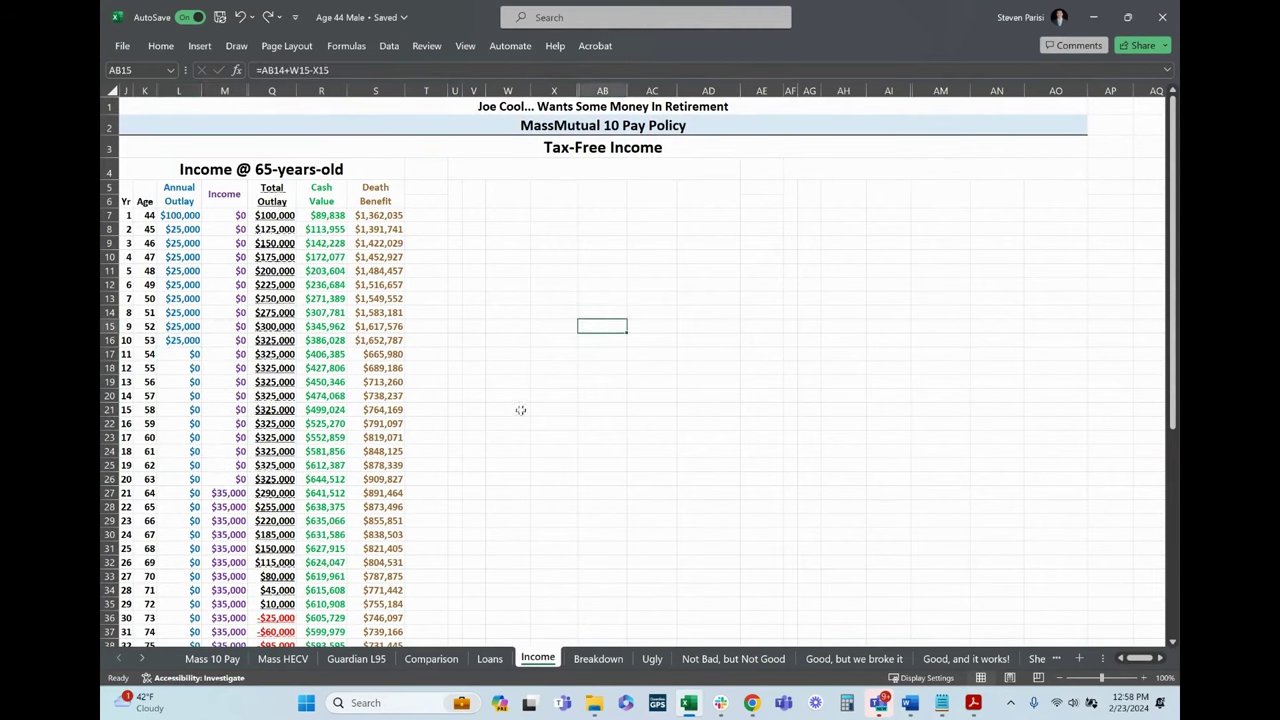
drag(277, 604, 144, 493)
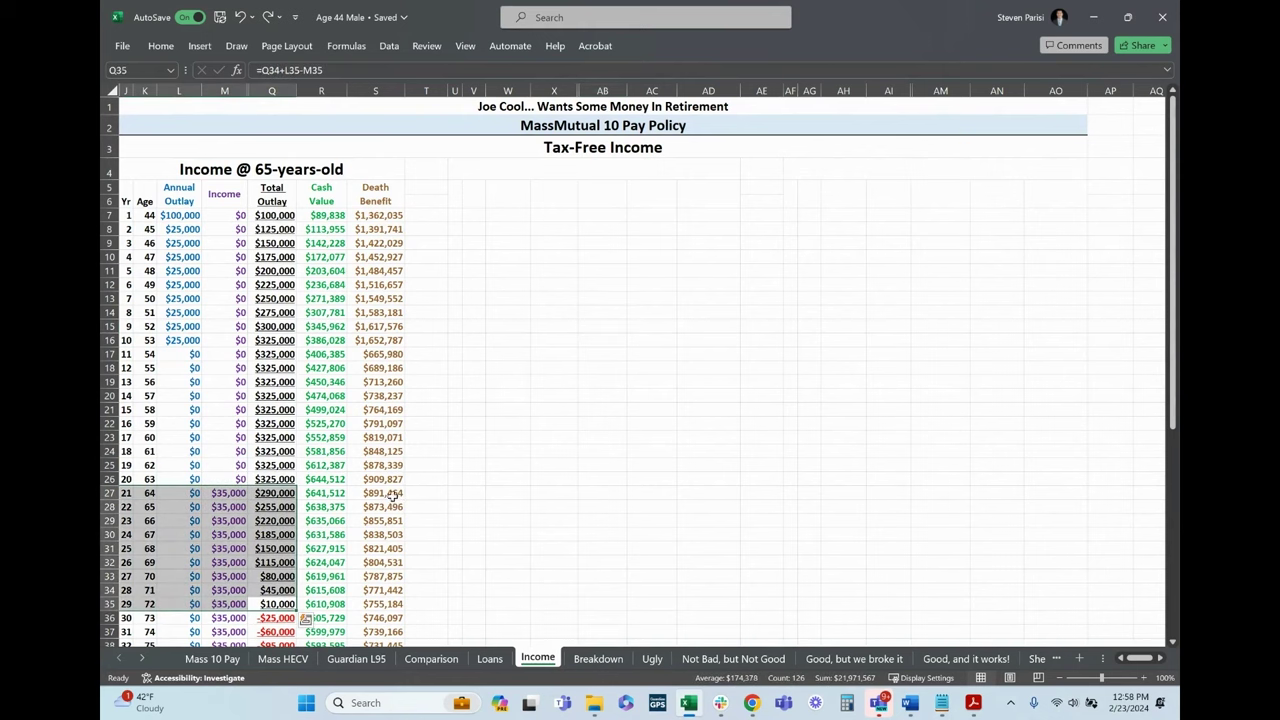
click(521, 362)
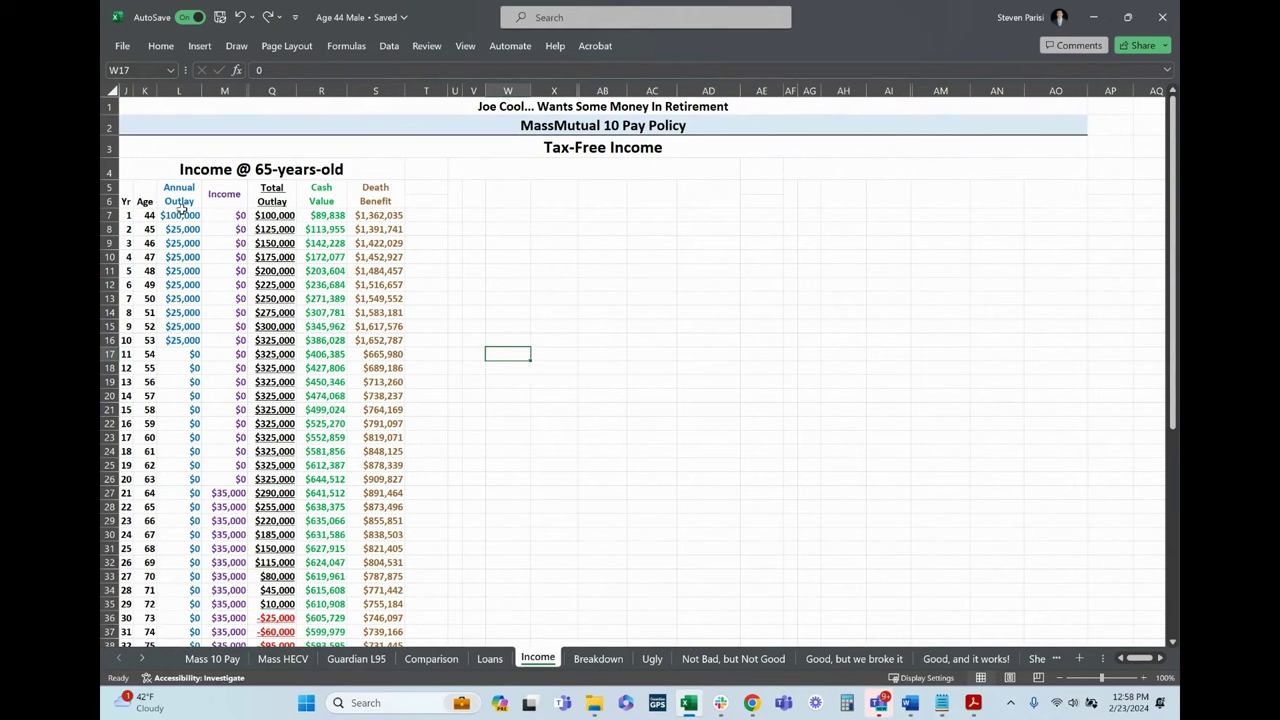
Step: Reveal the hidden contents of the Income @ 70-years-old table next to the age-65 table
mouse_move(182, 212)
mouse_down()
mouse_move(182, 345)
mouse_move(180, 224)
mouse_up()
click(511, 228)
key(ctrl+c)
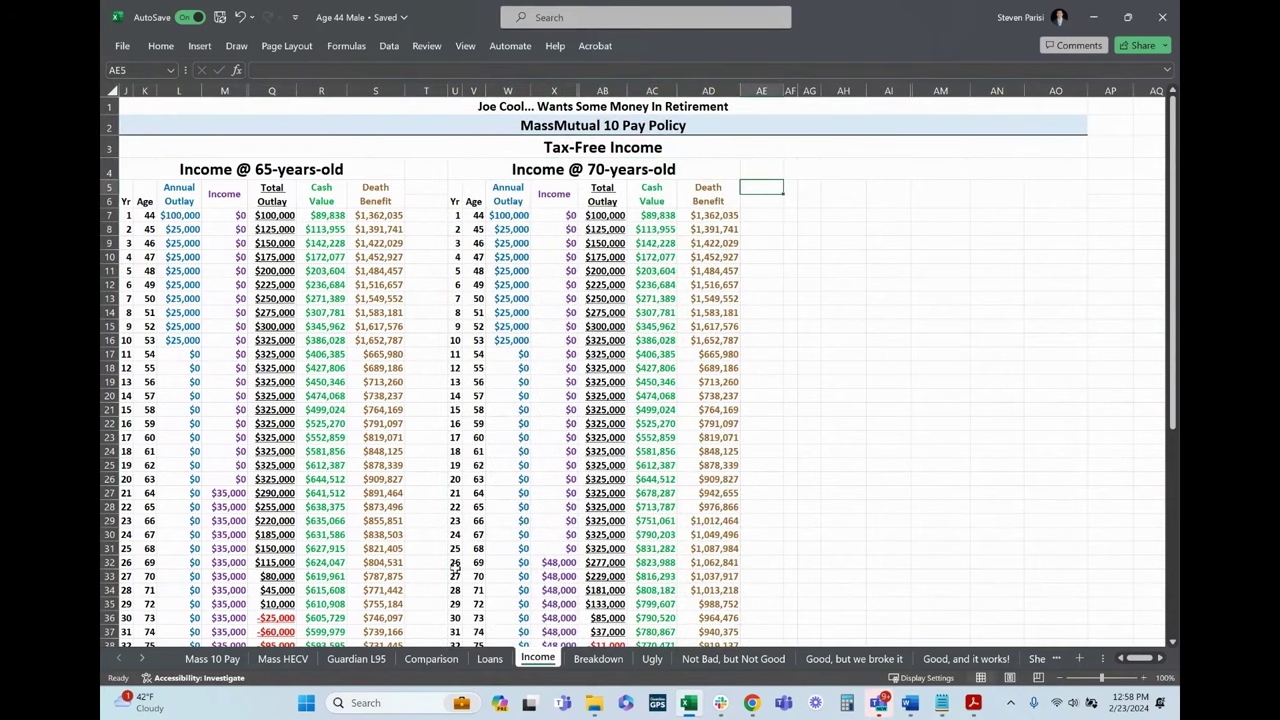
Step: Examine the start of income in year 26 of the age-70 table and total the income for years 26 to 31
drag(455, 567, 553, 563)
click(553, 563)
scroll(553, 563, down, 3)
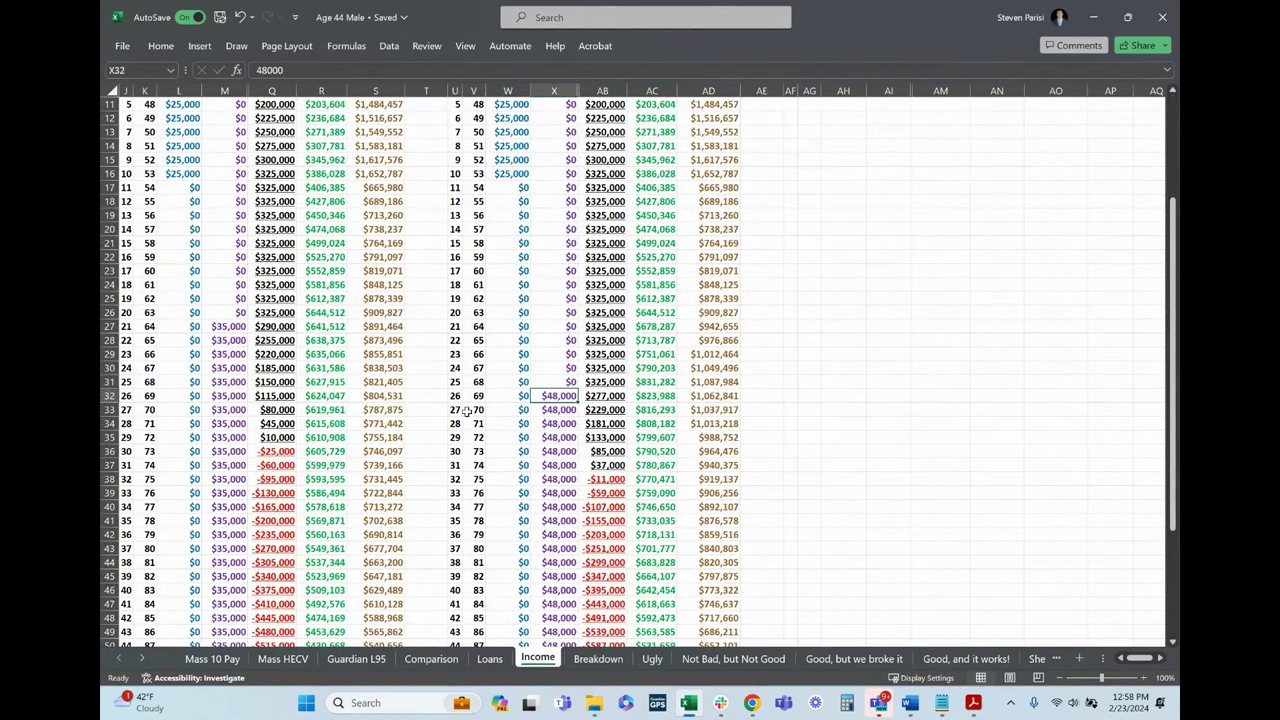
drag(555, 398, 553, 467)
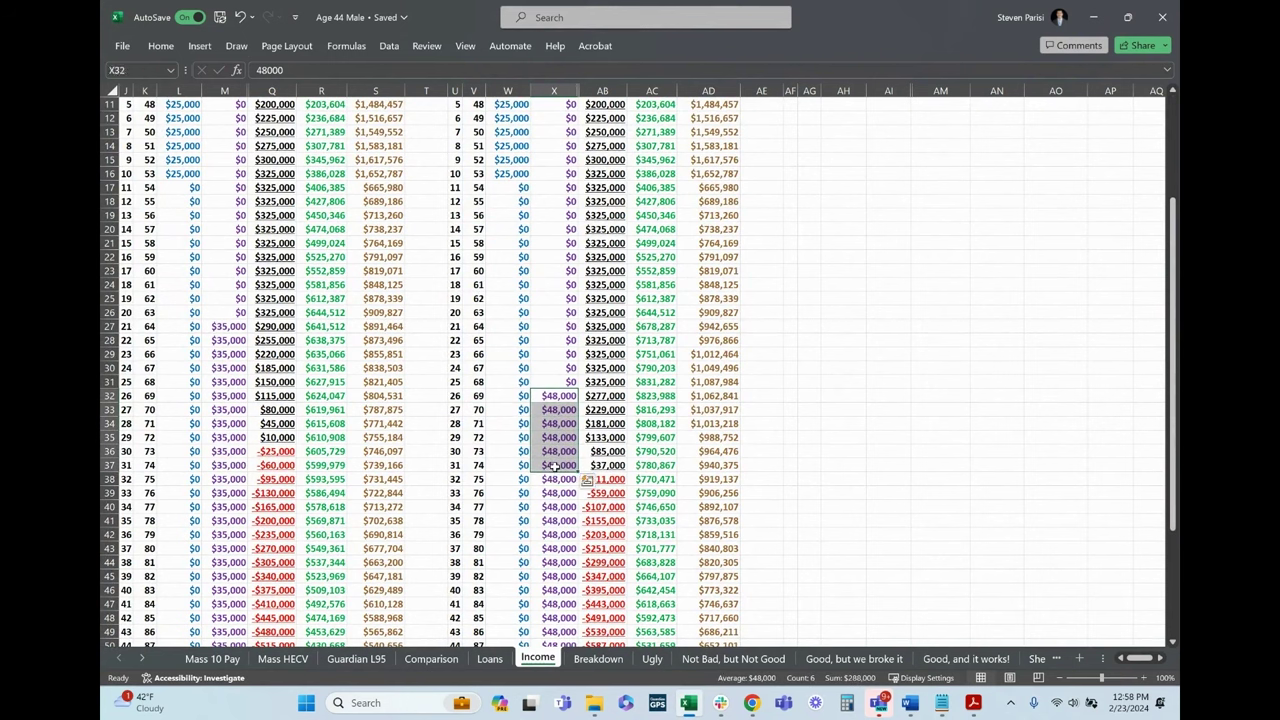
Step: Check the age-70 table's total outlay in year 50 and total its income for years 26 to 50
scroll(555, 466, down, 3)
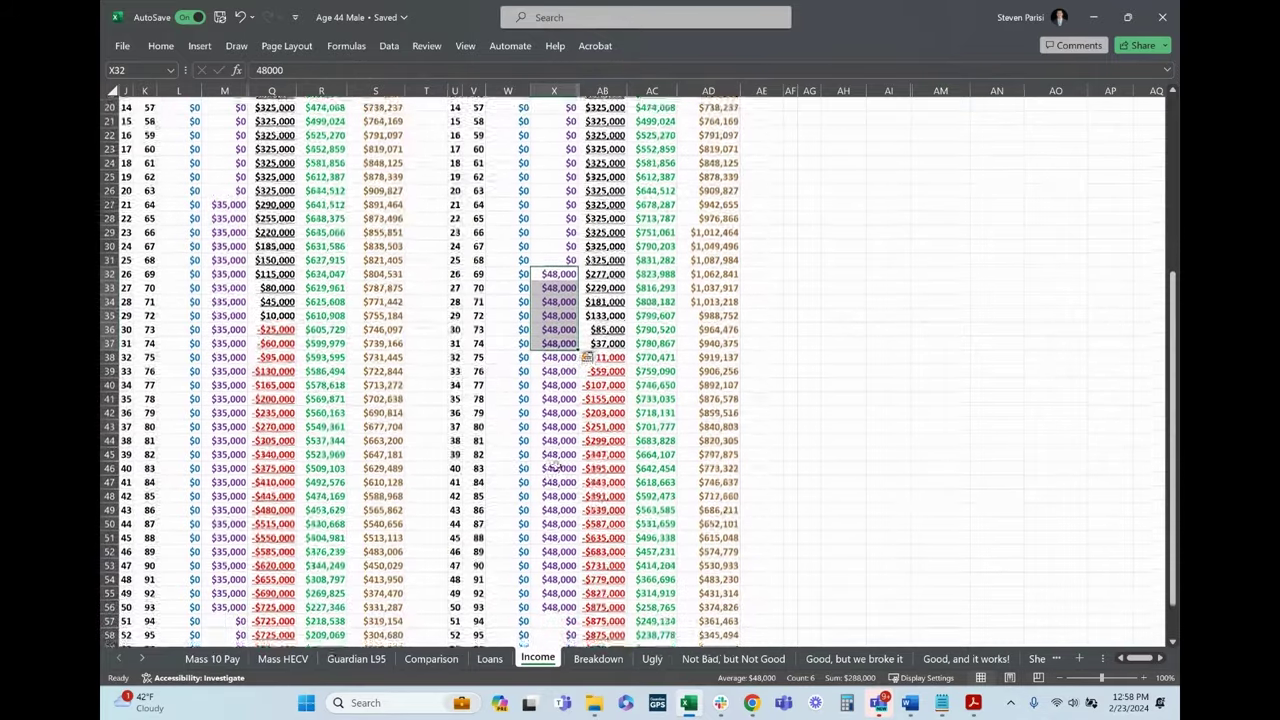
scroll(555, 466, down, 1)
click(455, 576)
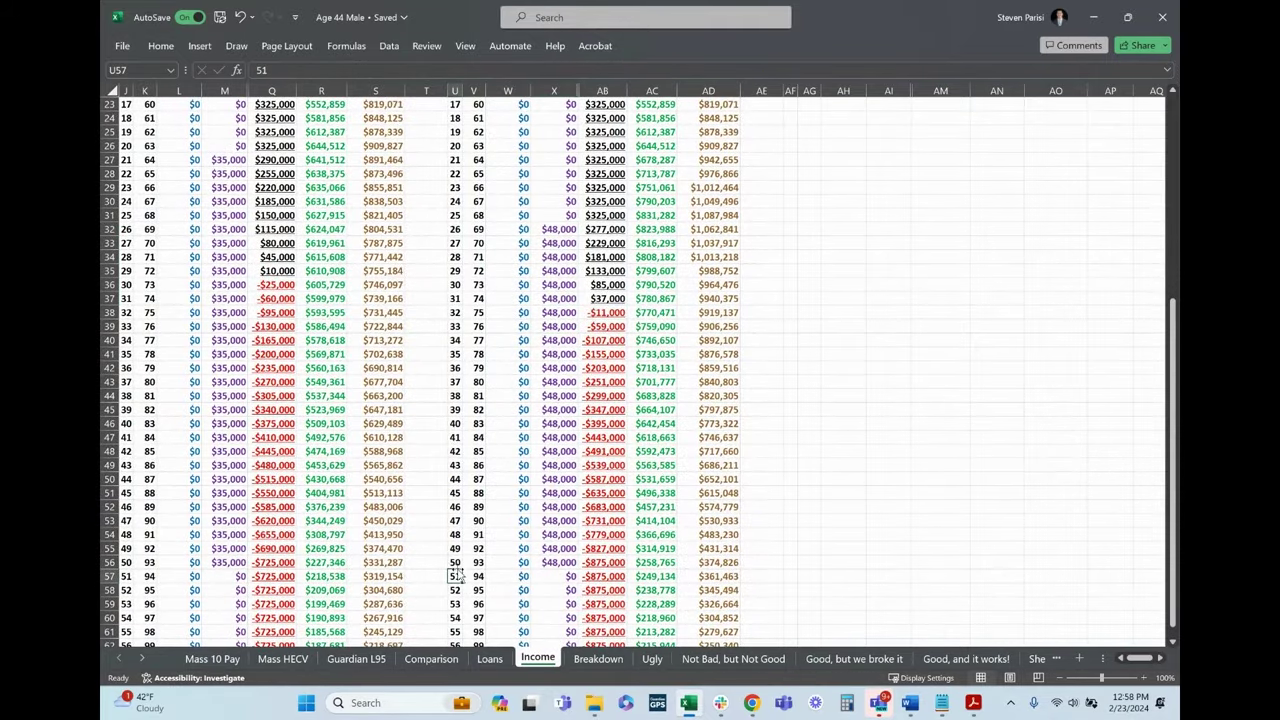
drag(455, 562, 596, 563)
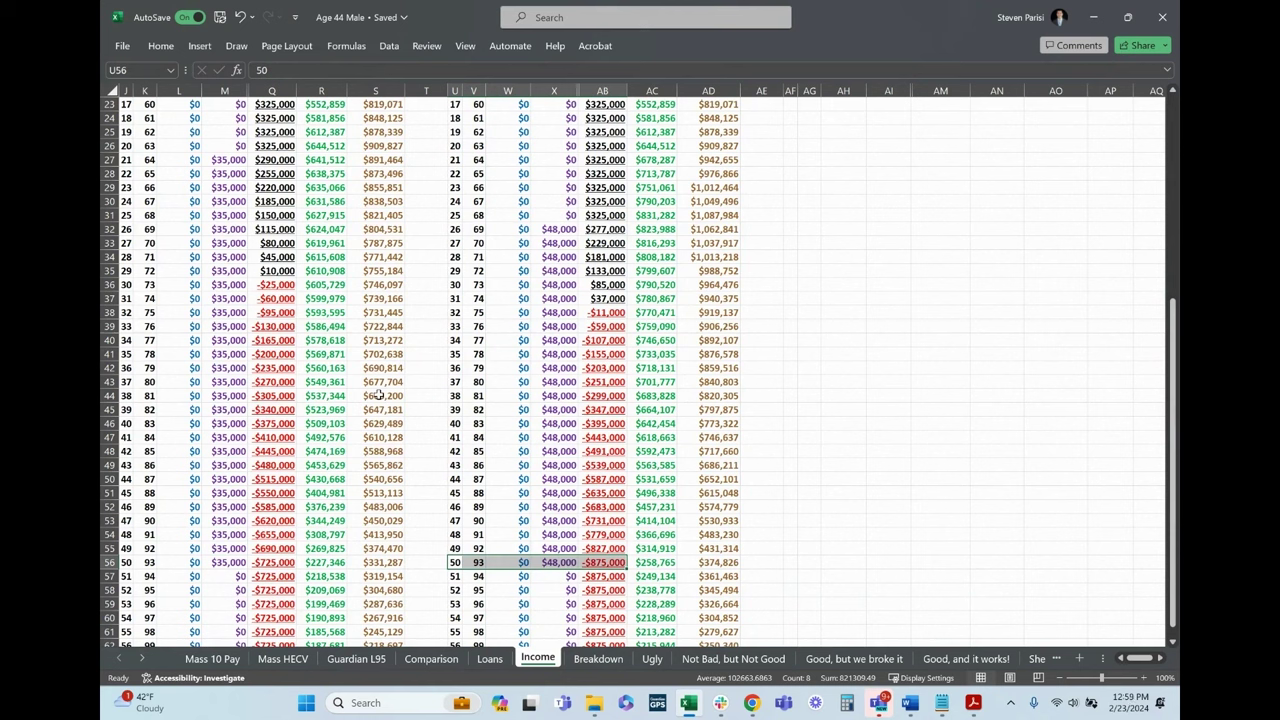
drag(560, 229, 545, 562)
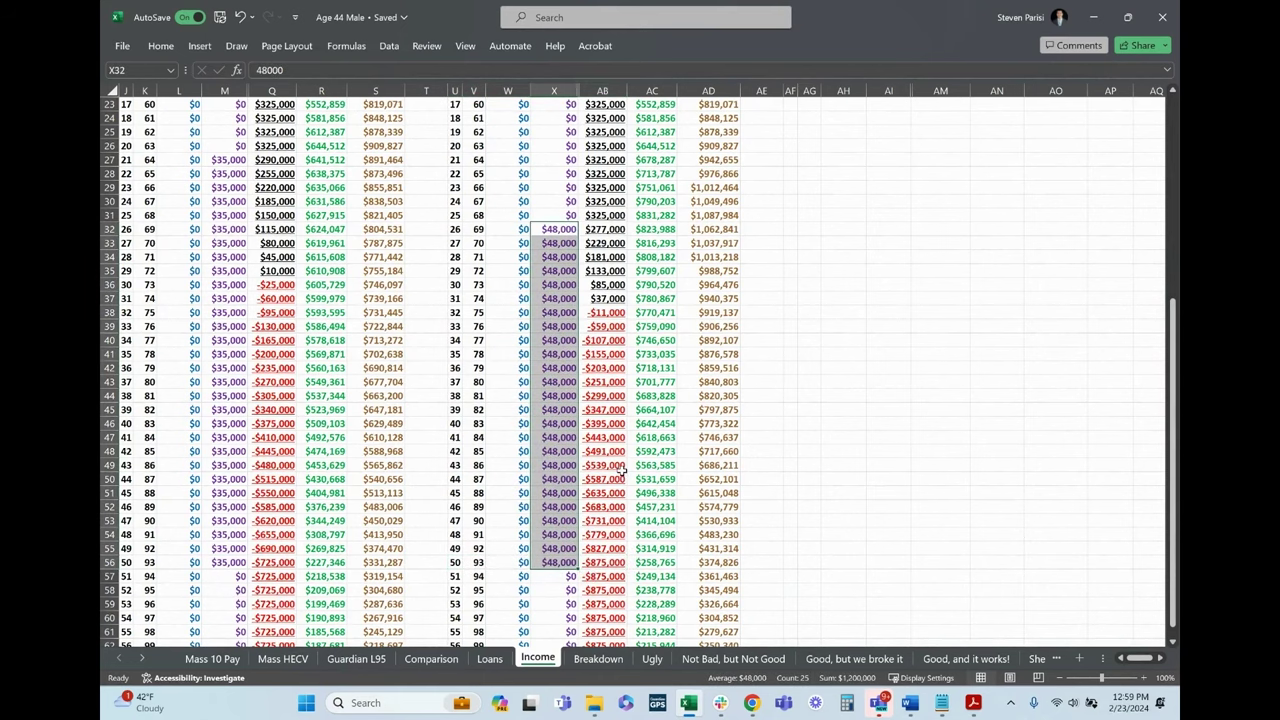
Step: Reveal the hidden contents of the Income @ 75-years-old table next to the age-70 table
scroll(296, 266, up, 1)
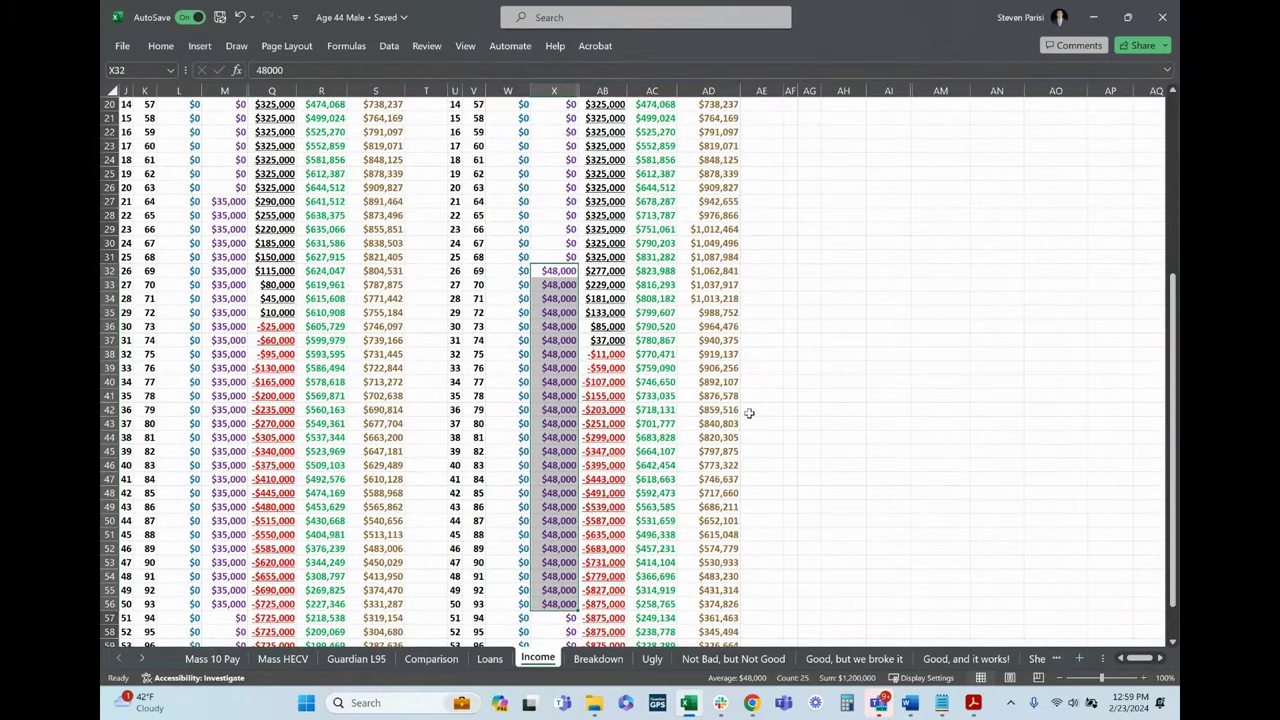
click(688, 401)
scroll(691, 401, up, 6)
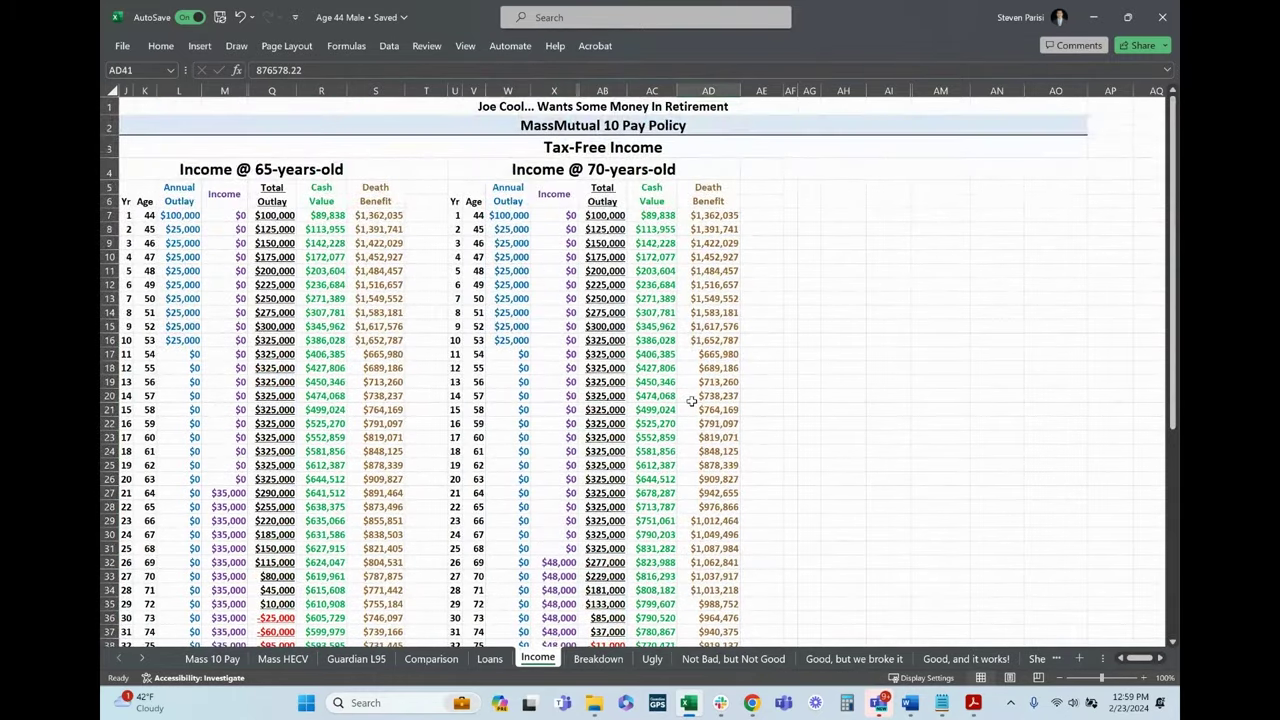
key(Page_Up)
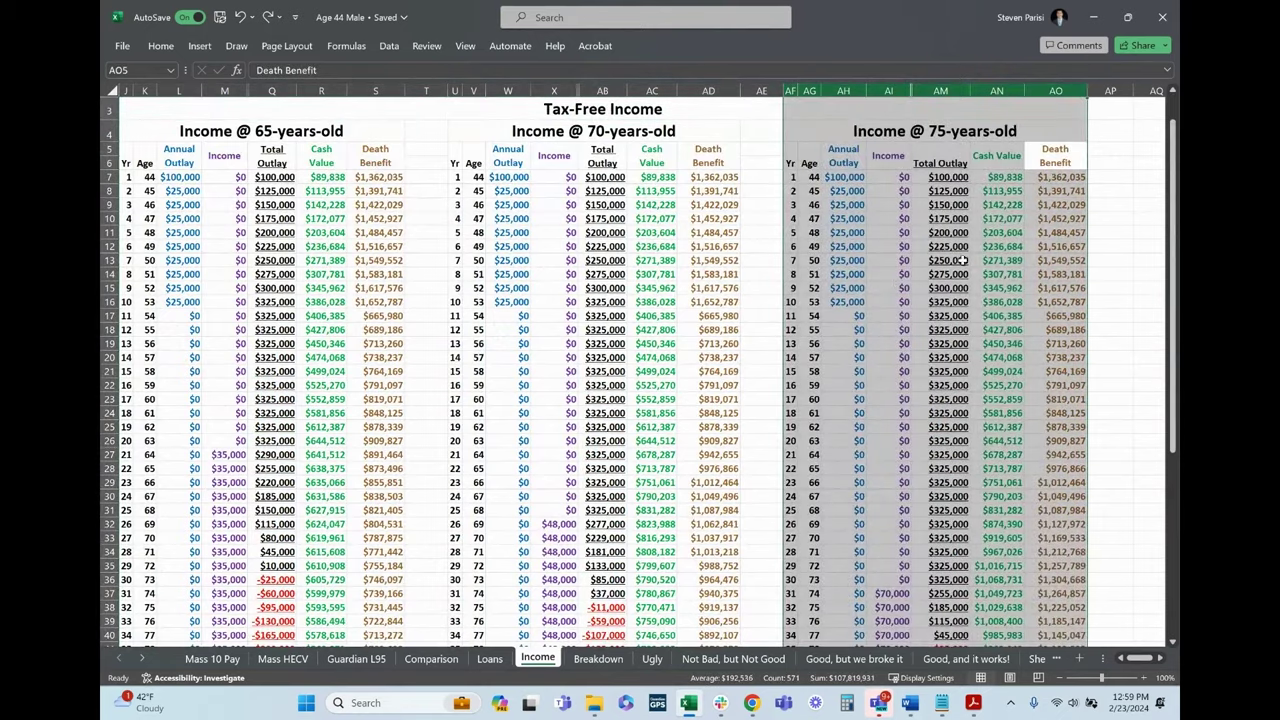
key(Up)
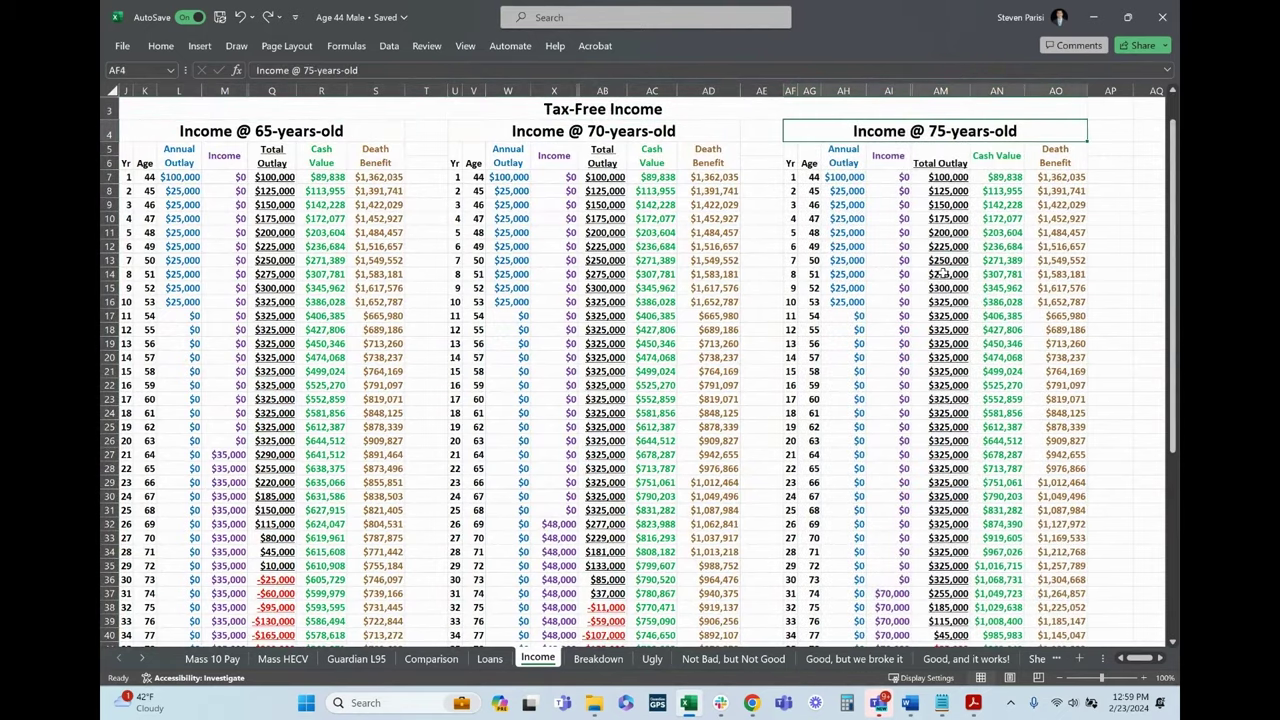
Step: Compare the year-50 cash values of the age-75, age-70 and age-65 income tables
scroll(943, 272, down, 7)
click(1003, 566)
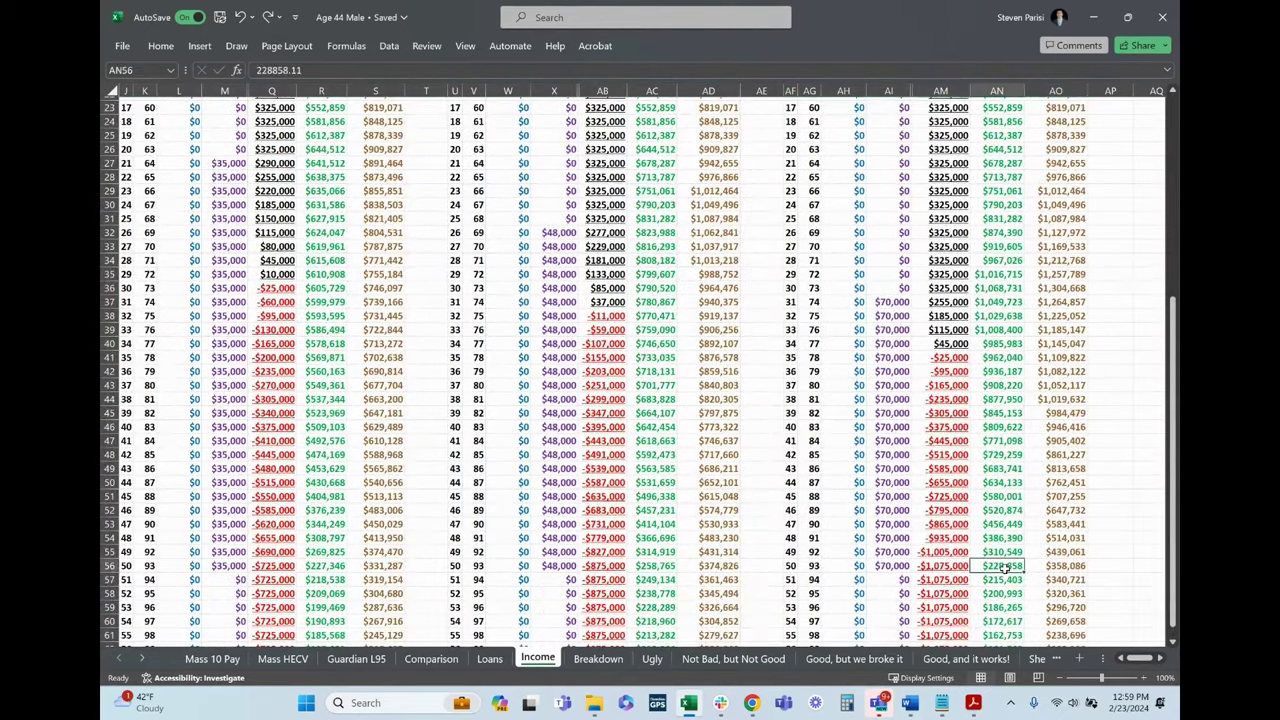
ctrl+click(662, 566)
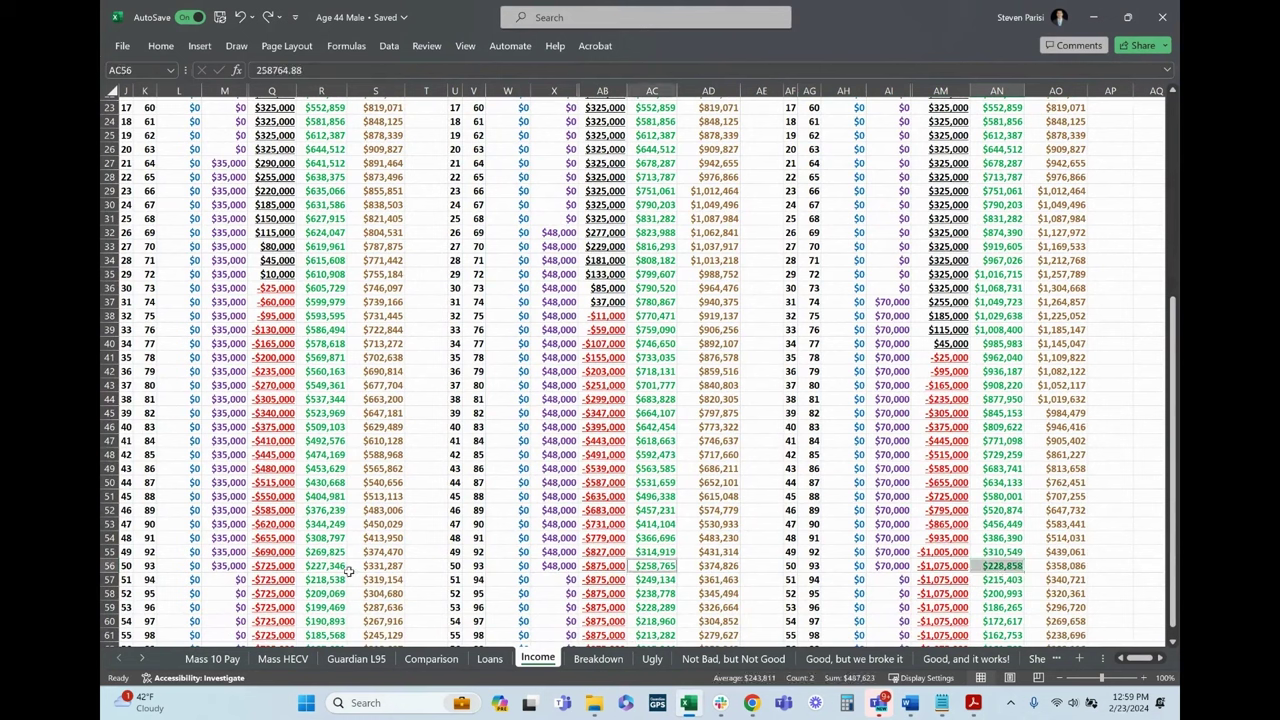
ctrl+click(380, 566)
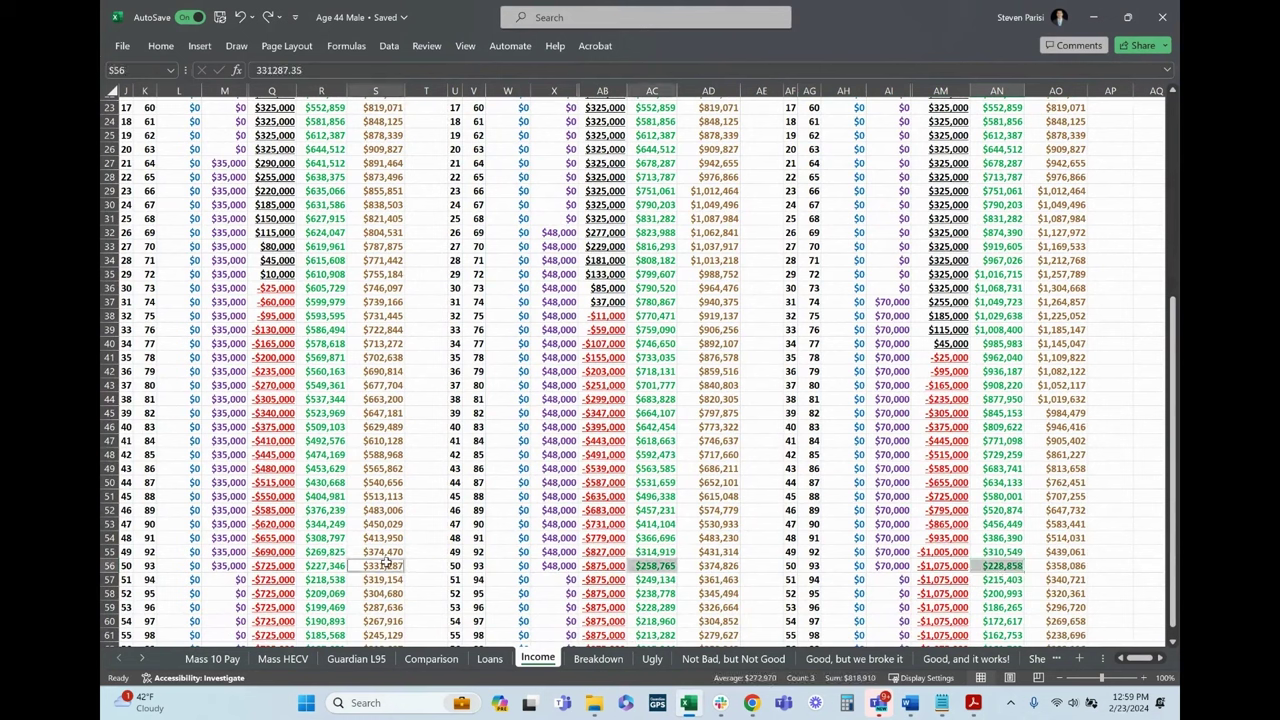
ctrl+click(382, 564)
ctrl+click(340, 567)
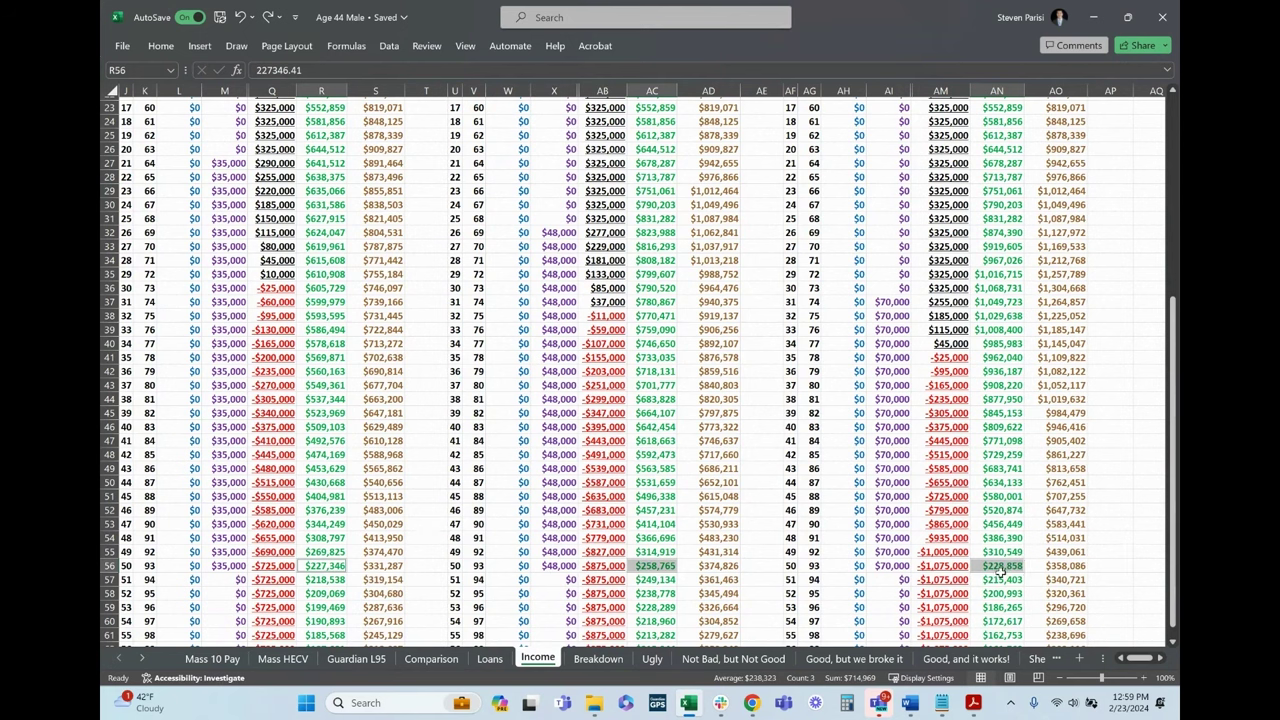
Step: Total the age-75 table's income for years 46 to 50 and check its last years before income starts
click(886, 568)
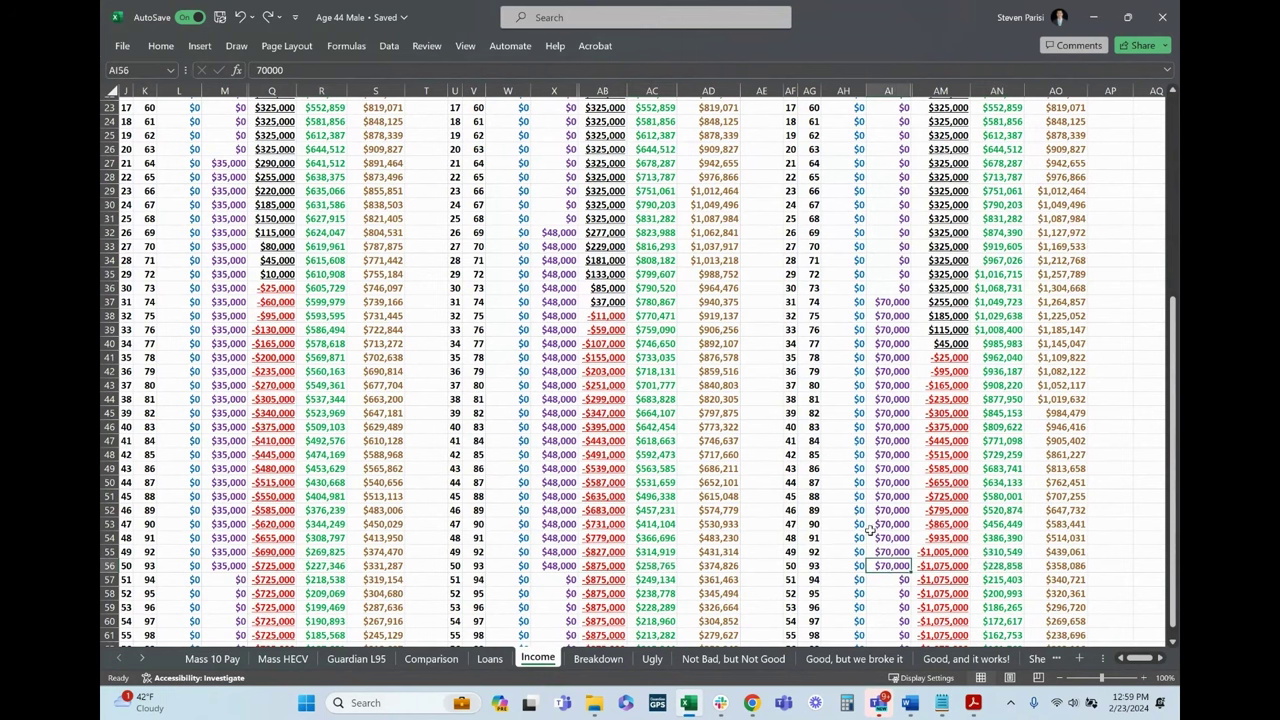
drag(894, 509, 904, 568)
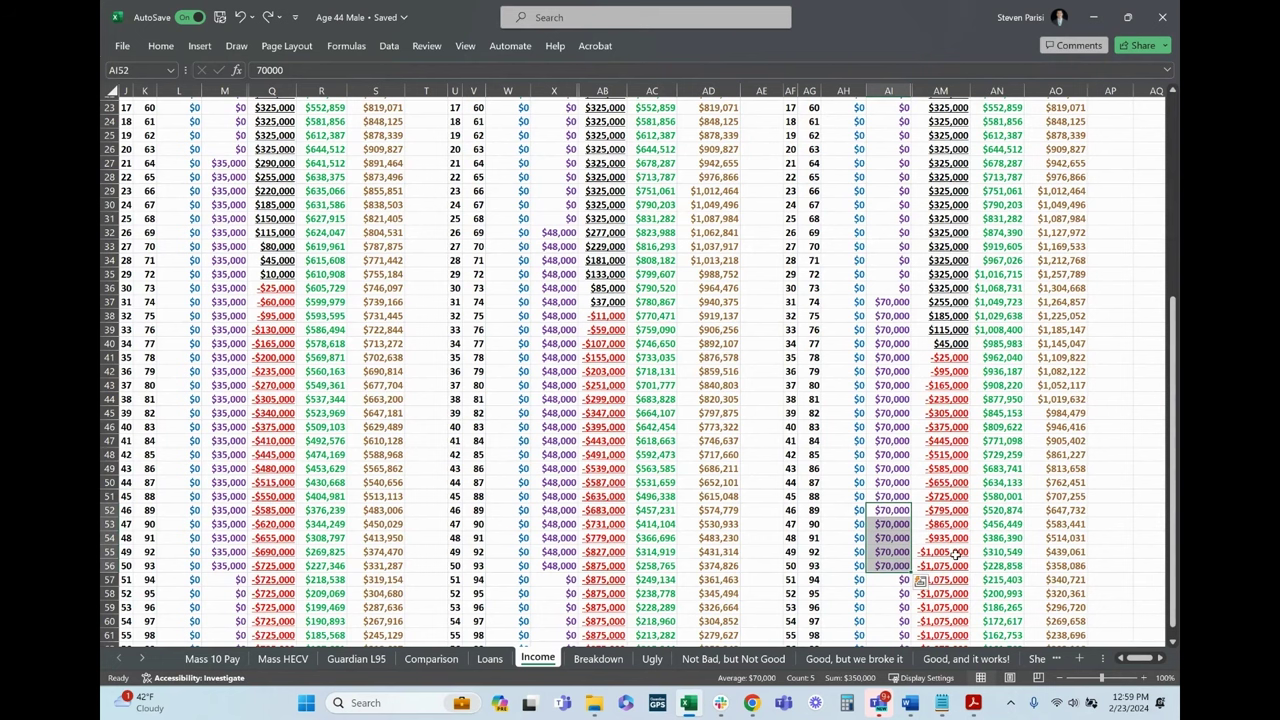
click(888, 276)
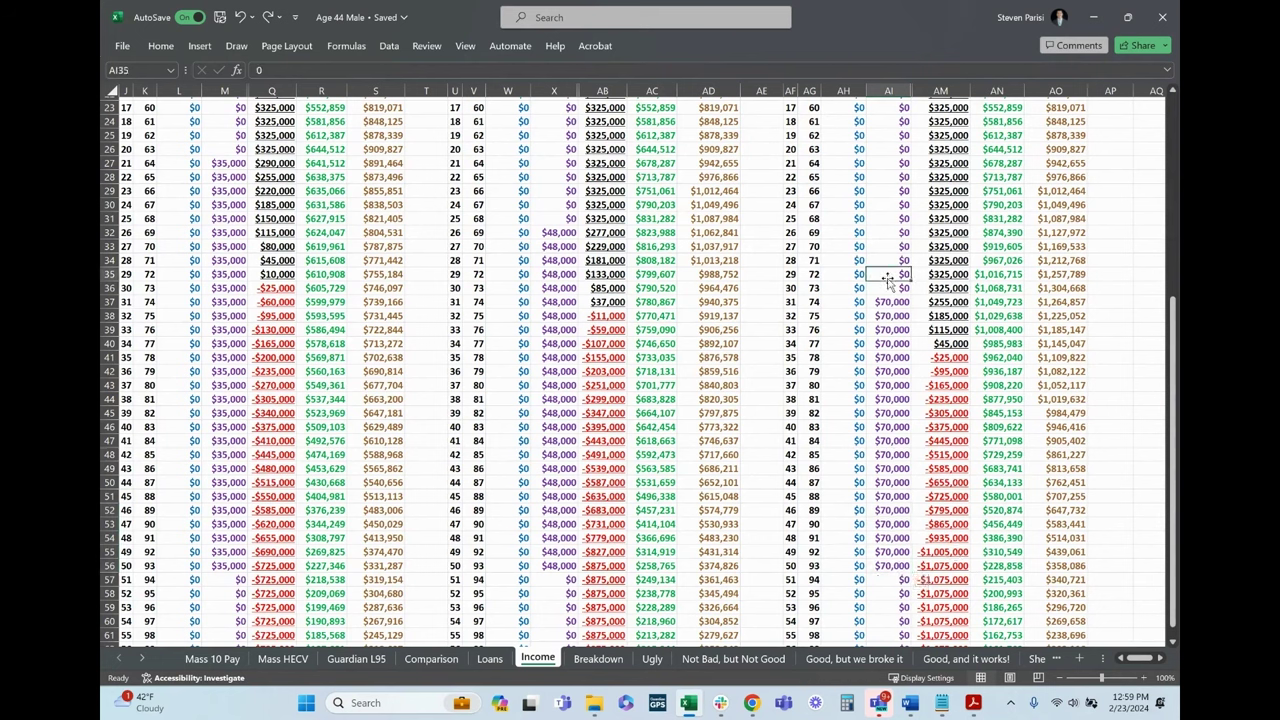
right_click(755, 410)
key(Escape)
click(763, 372)
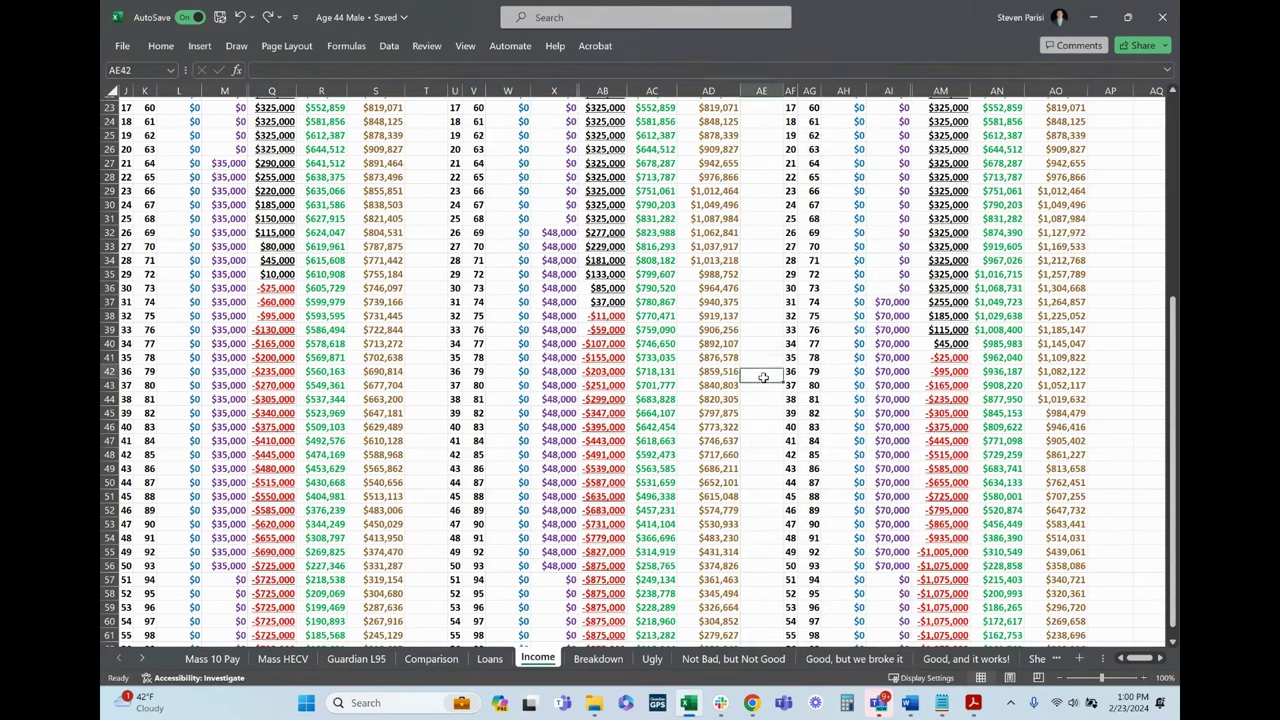
scroll(770, 391, up, 5)
scroll(771, 391, up, 3)
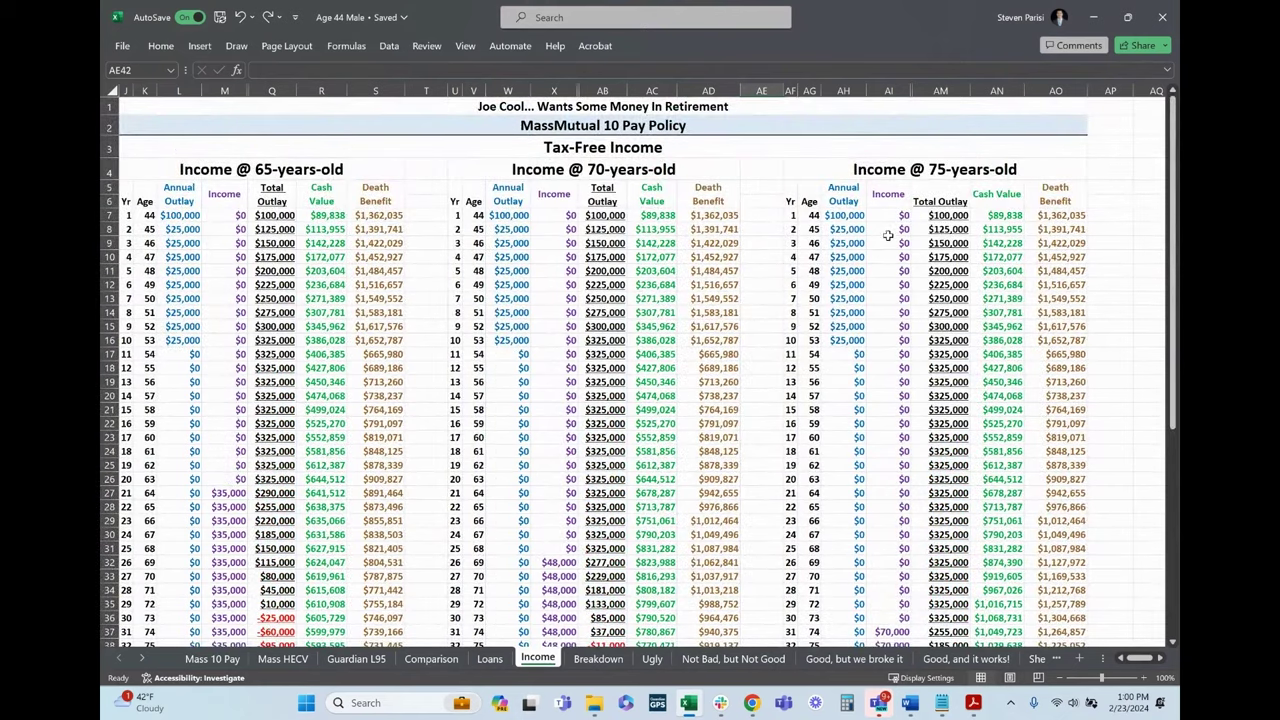
scroll(886, 236, down, 3)
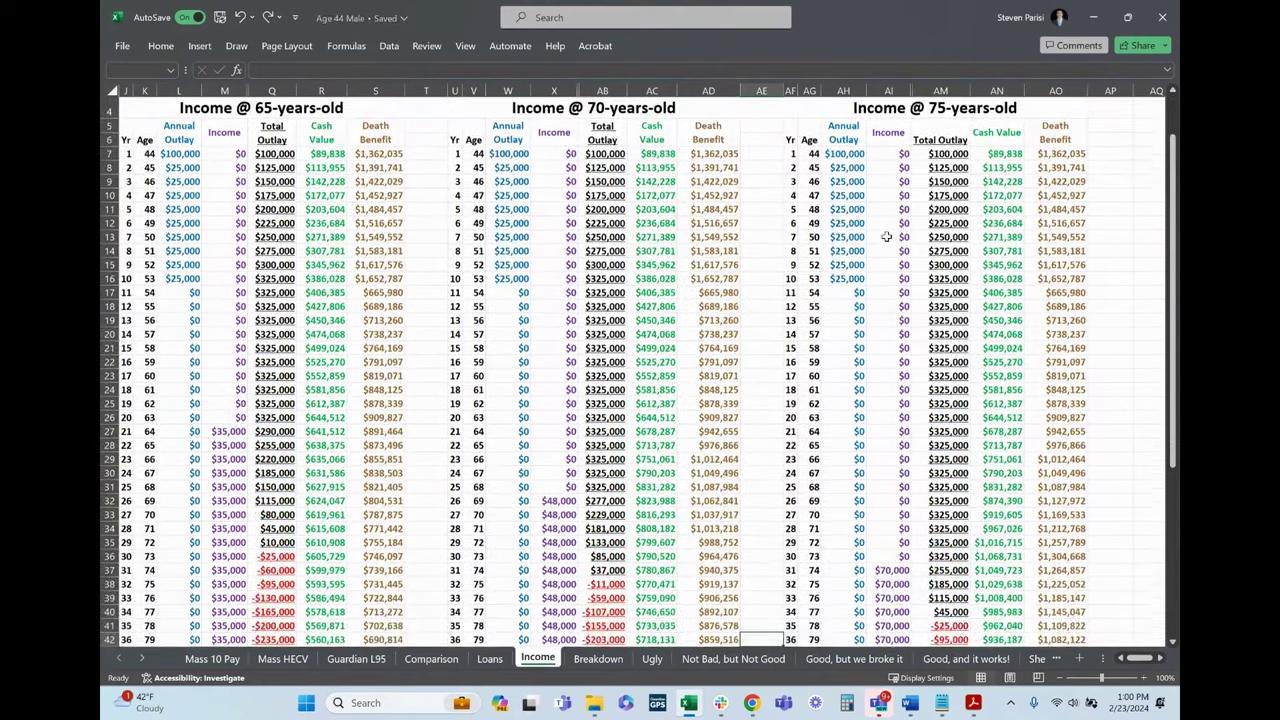
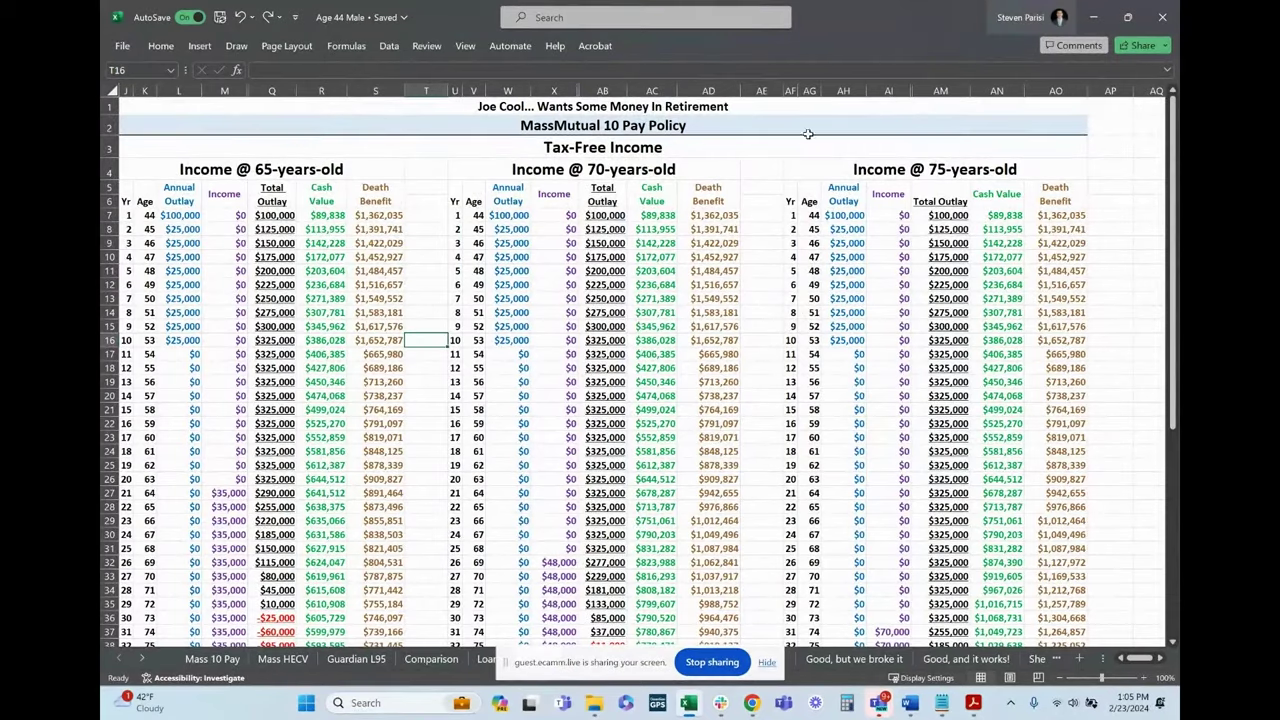
scroll(850, 240, down, 1)
scroll(857, 173, up, 1)
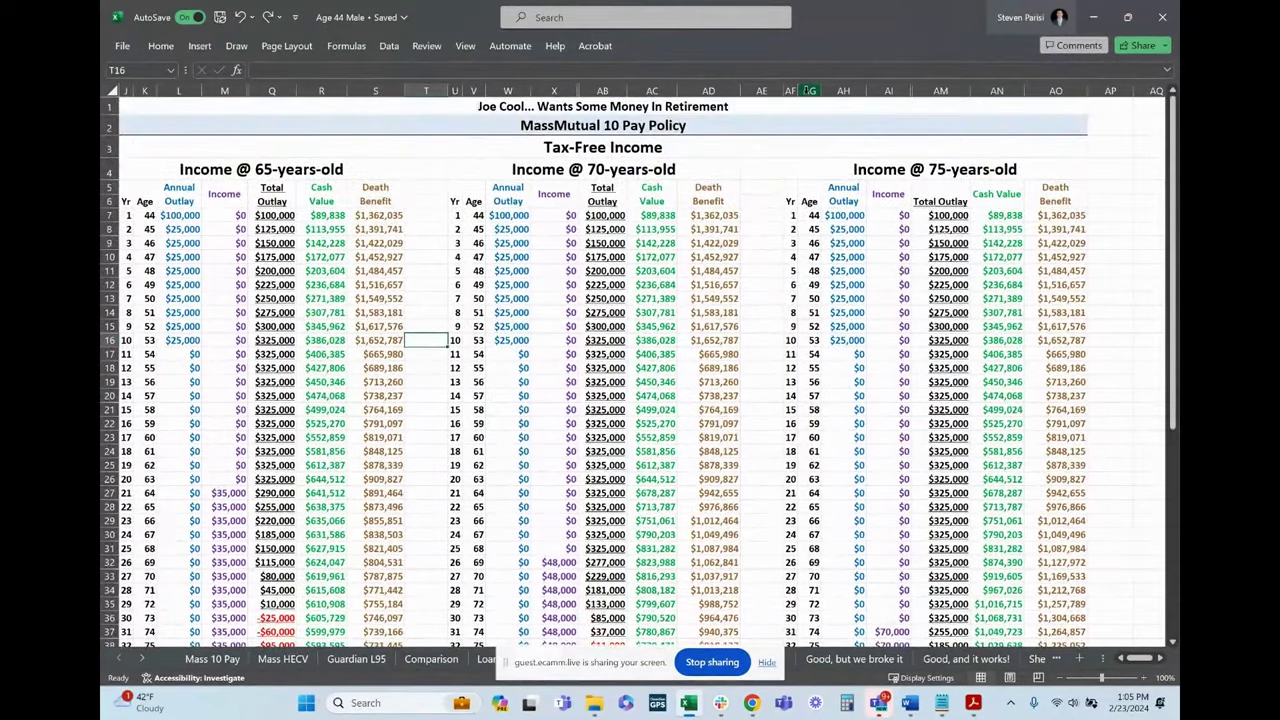
Step: Enlarge the Income @ 75-years-old table and examine its death benefit from year 31 to year 35
drag(790, 90, 1085, 96)
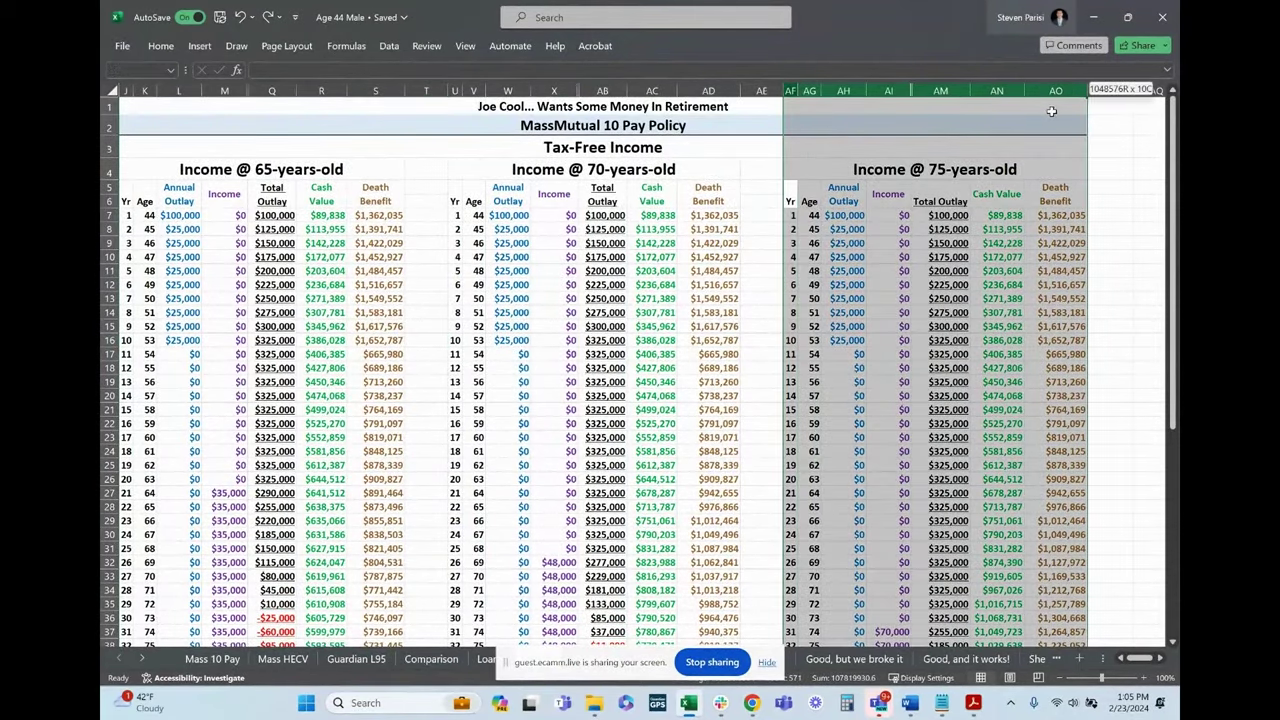
scroll(1055, 199, right, 1)
scroll(1055, 199, up, 7)
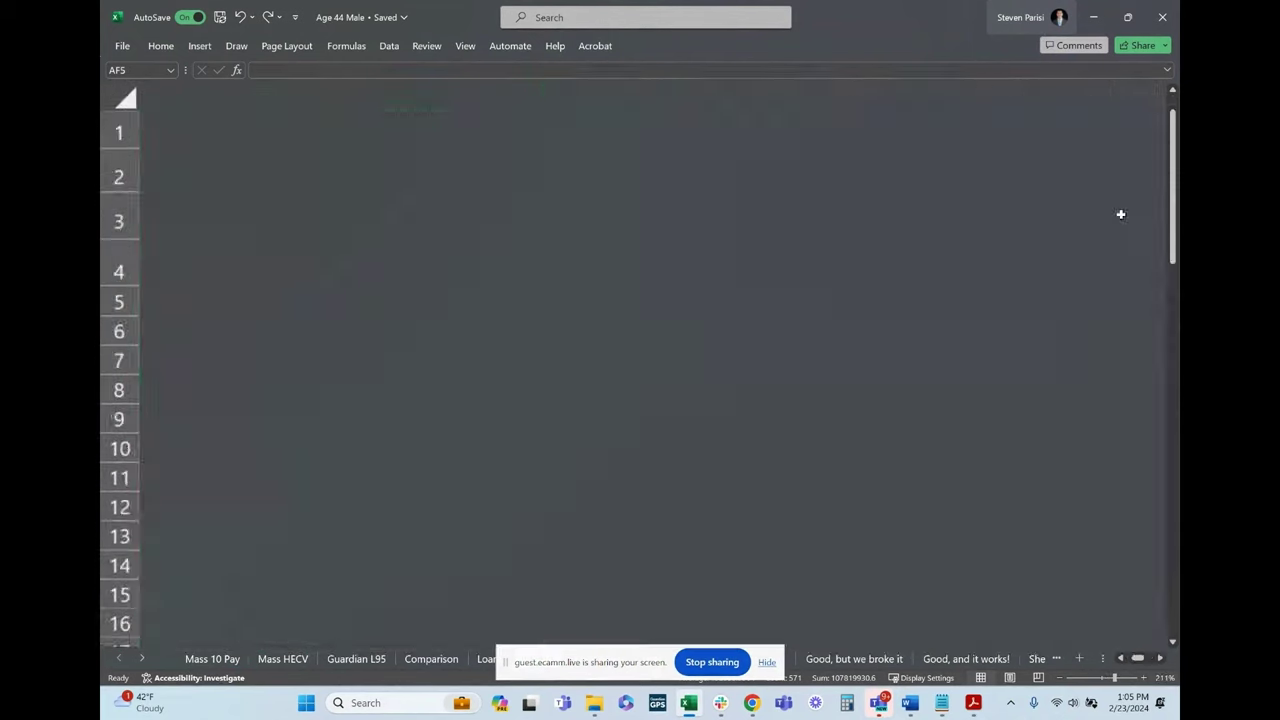
click(724, 284)
scroll(724, 284, up, 1)
scroll(724, 284, down, 6)
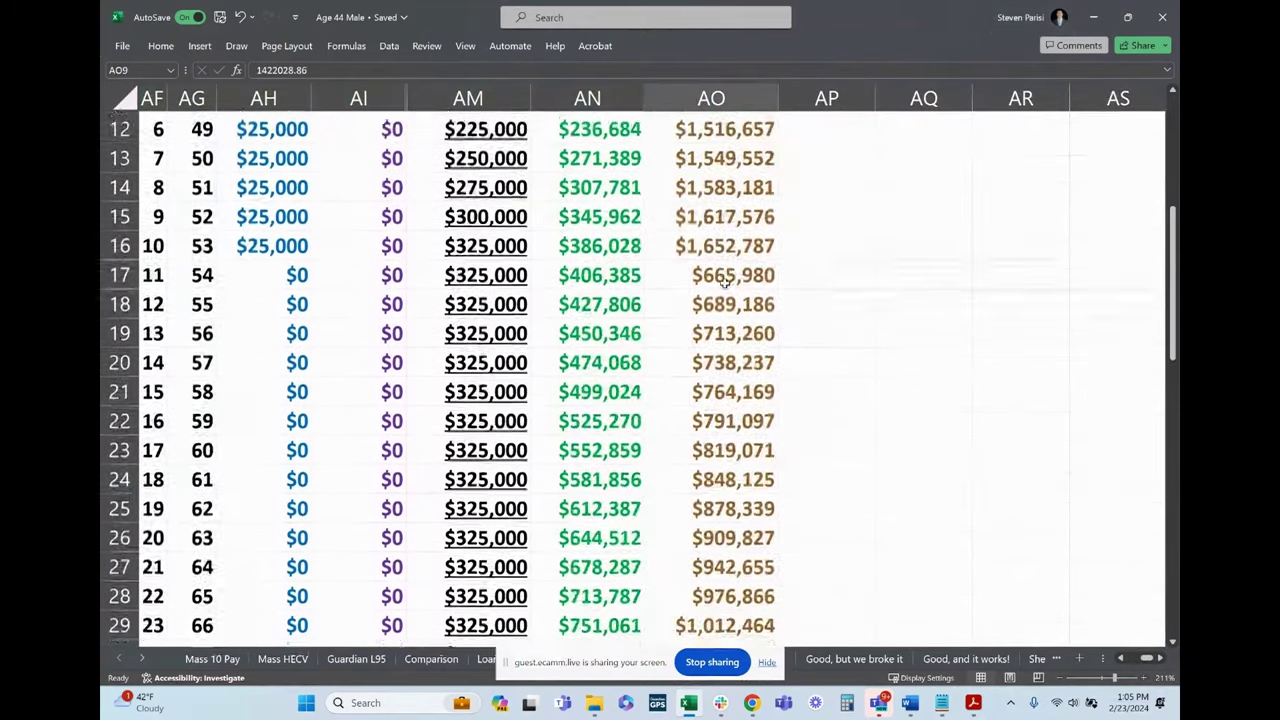
scroll(724, 284, down, 2)
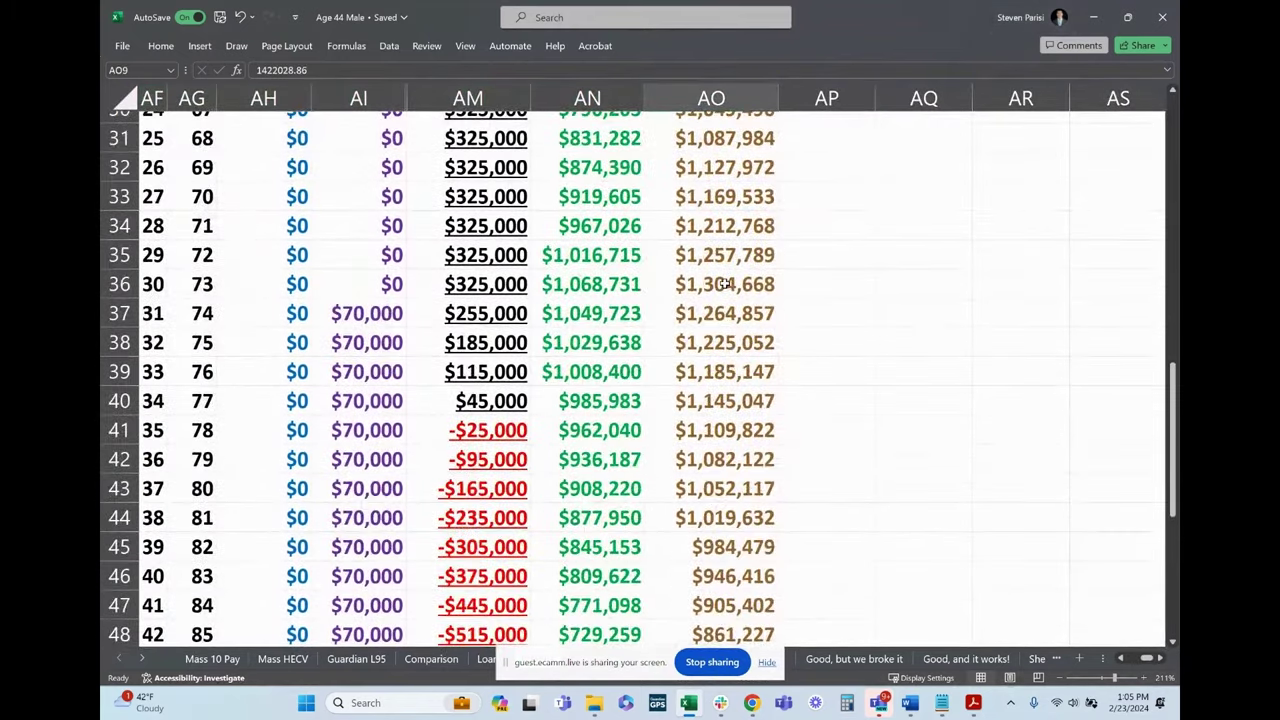
click(717, 313)
drag(717, 313, 718, 440)
Step: Unhide the columns between Income and Total Outlay in the age-75 table
click(505, 255)
drag(395, 97, 519, 100)
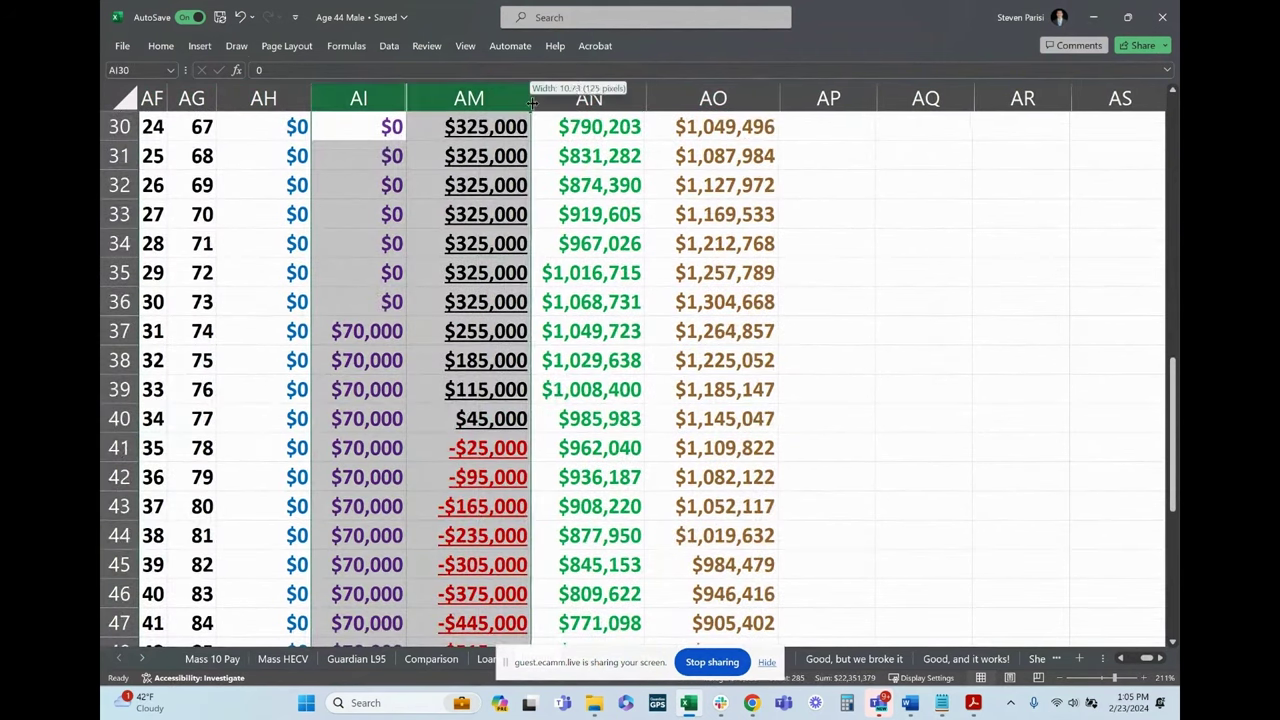
double_click(524, 99)
click(757, 275)
scroll(803, 323, right, 5)
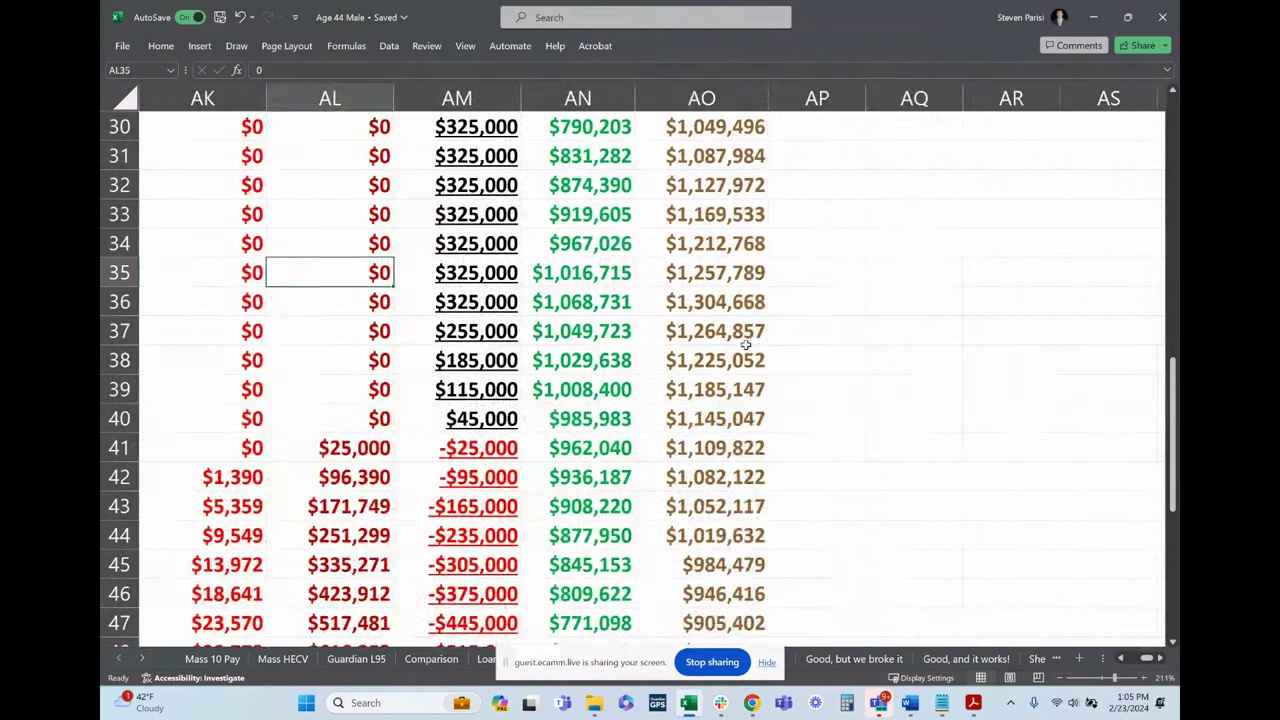
Step: Examine how the loan balance in column AL grows from year 35 to year 50 beside the income and total outlay
drag(365, 448, 365, 580)
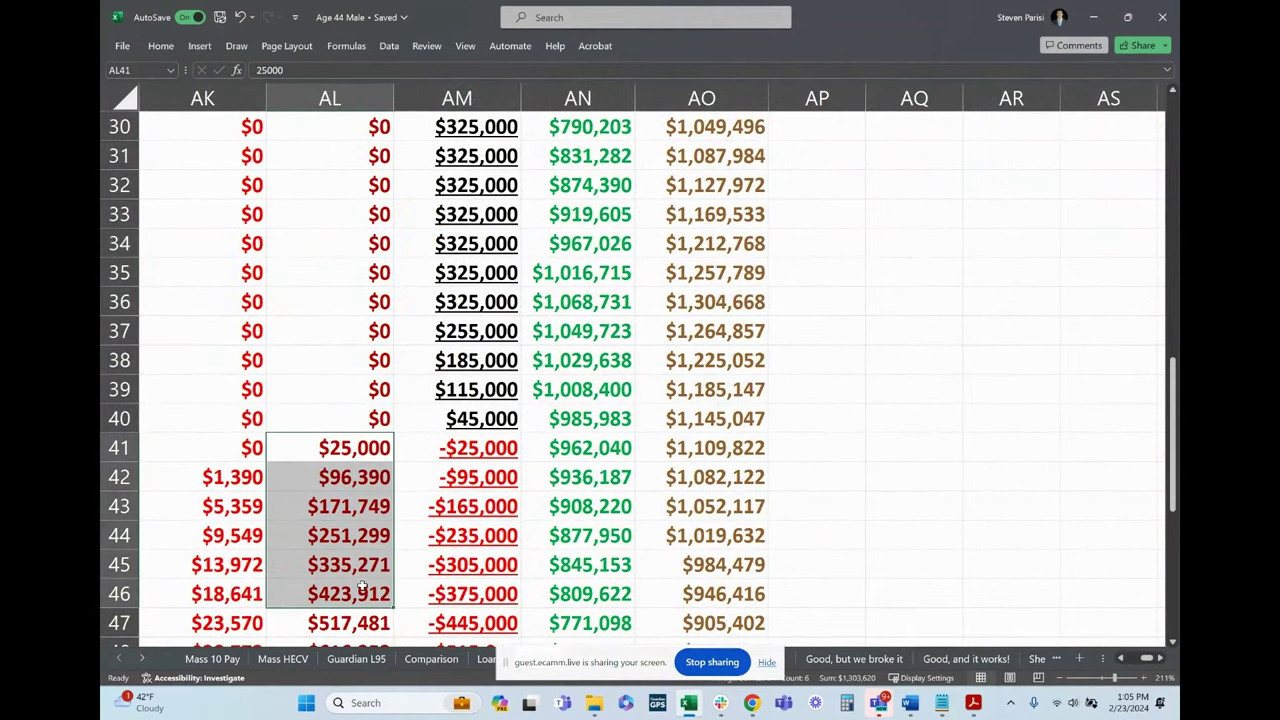
scroll(364, 566, down, 2)
scroll(363, 566, down, 2)
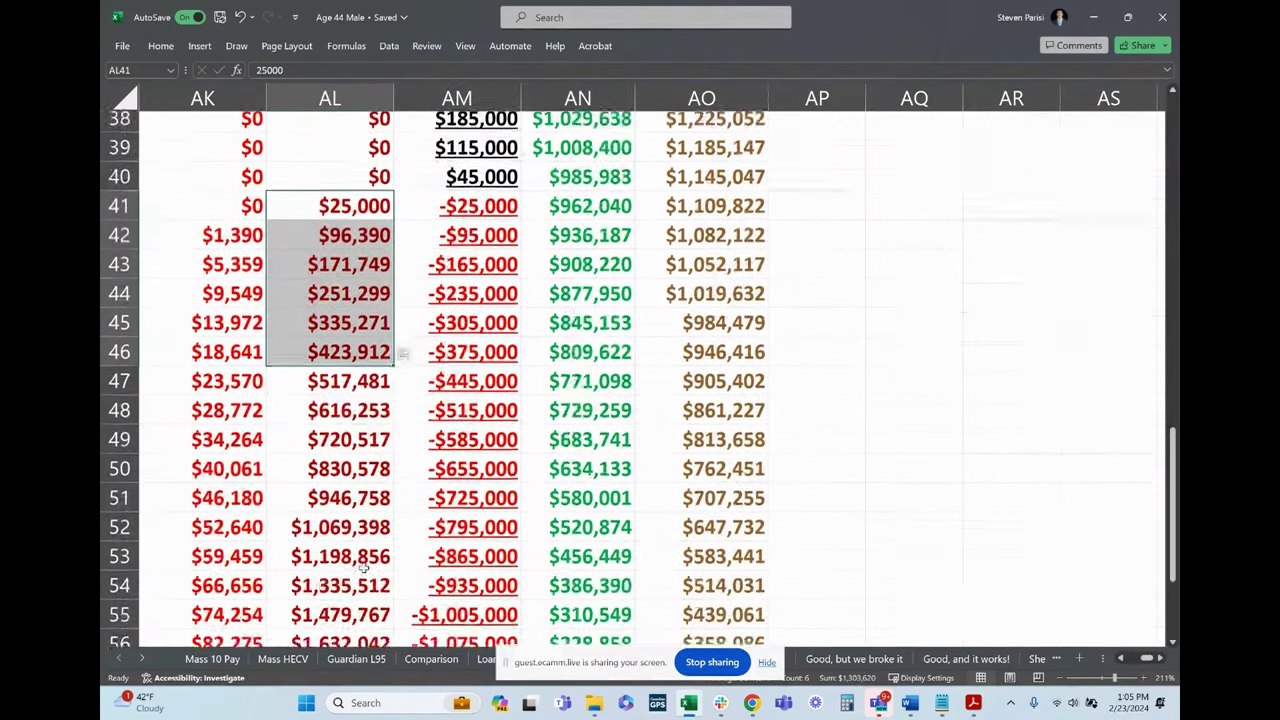
scroll(363, 566, left, 3)
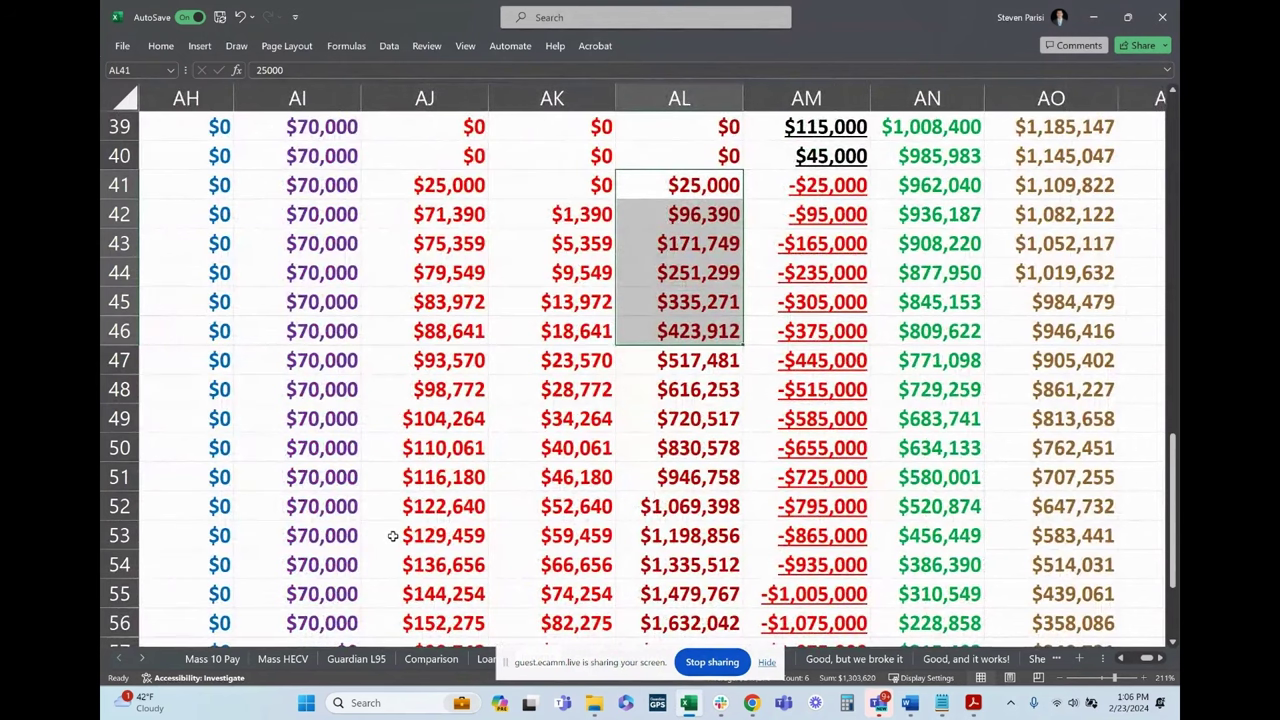
click(806, 448)
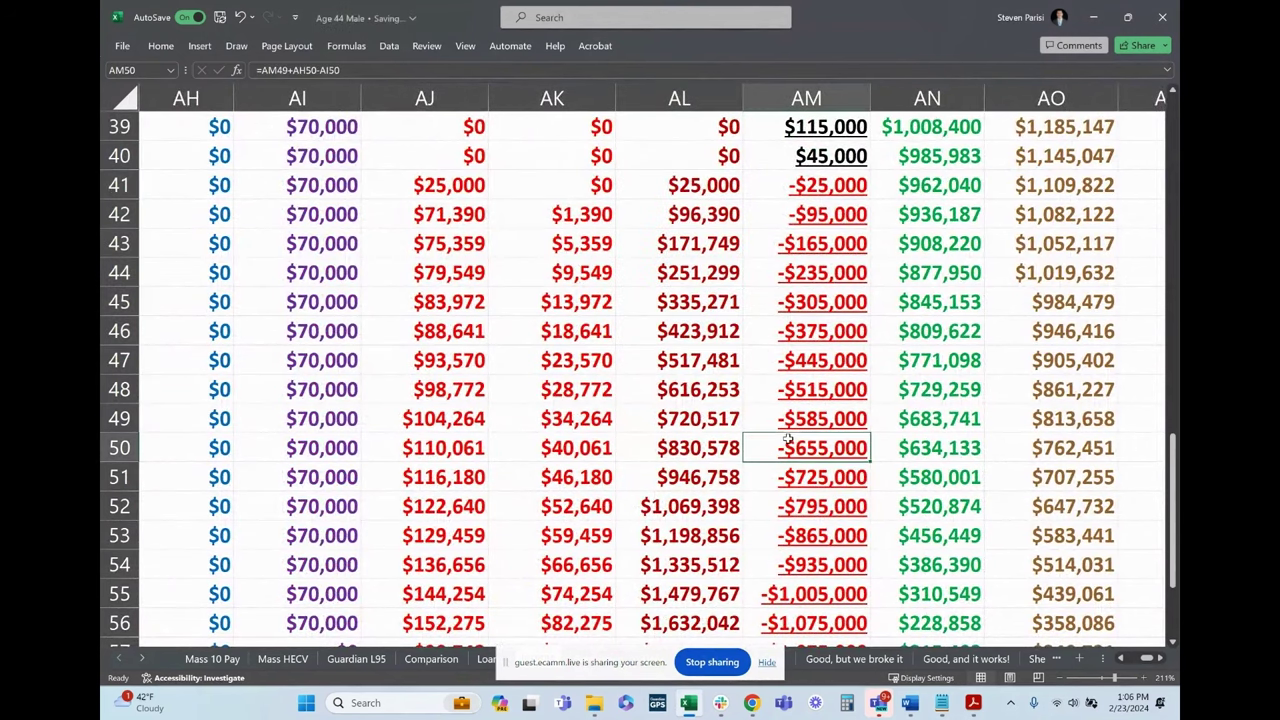
Step: Underline the age-75 death benefits for years 34 to 36 in red ink and write an underlined "L.B." above the loan balance
click(238, 47)
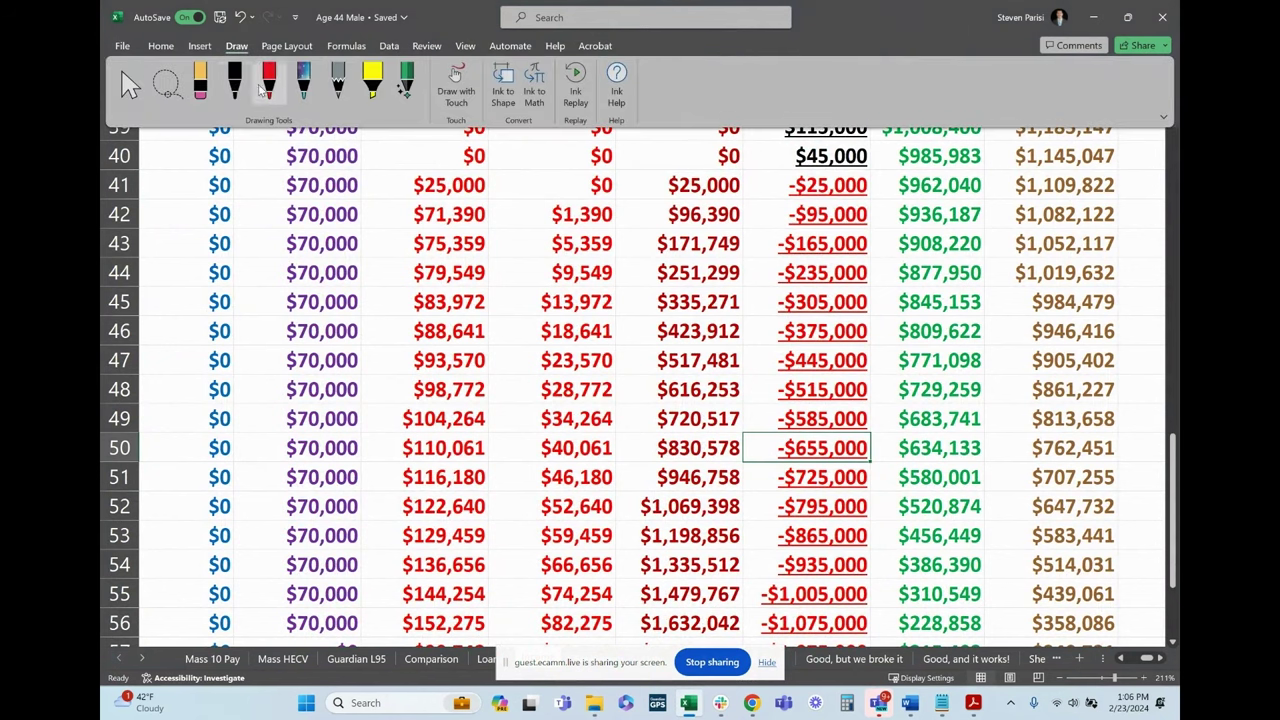
click(130, 84)
drag(1018, 168, 1110, 168)
drag(1018, 198, 1125, 198)
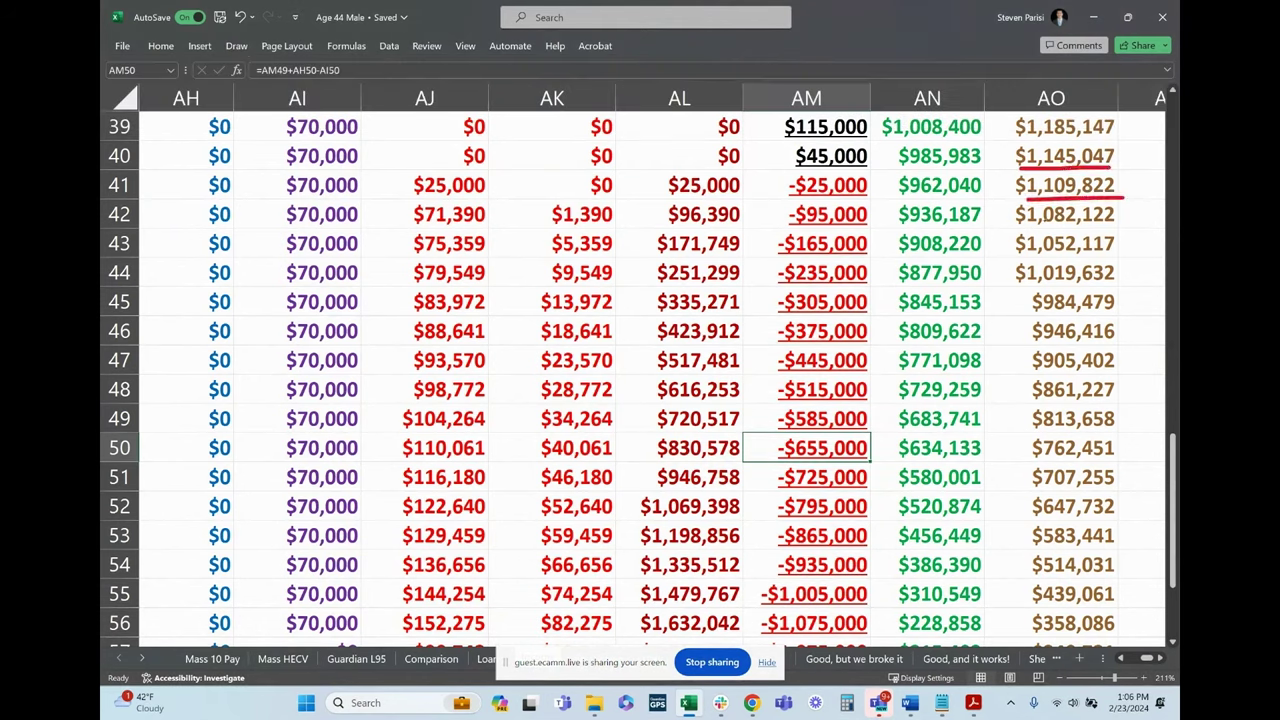
drag(1018, 229, 1112, 229)
mouse_move(678, 142)
mouse_down()
mouse_move(680, 162)
mouse_move(735, 155)
mouse_up()
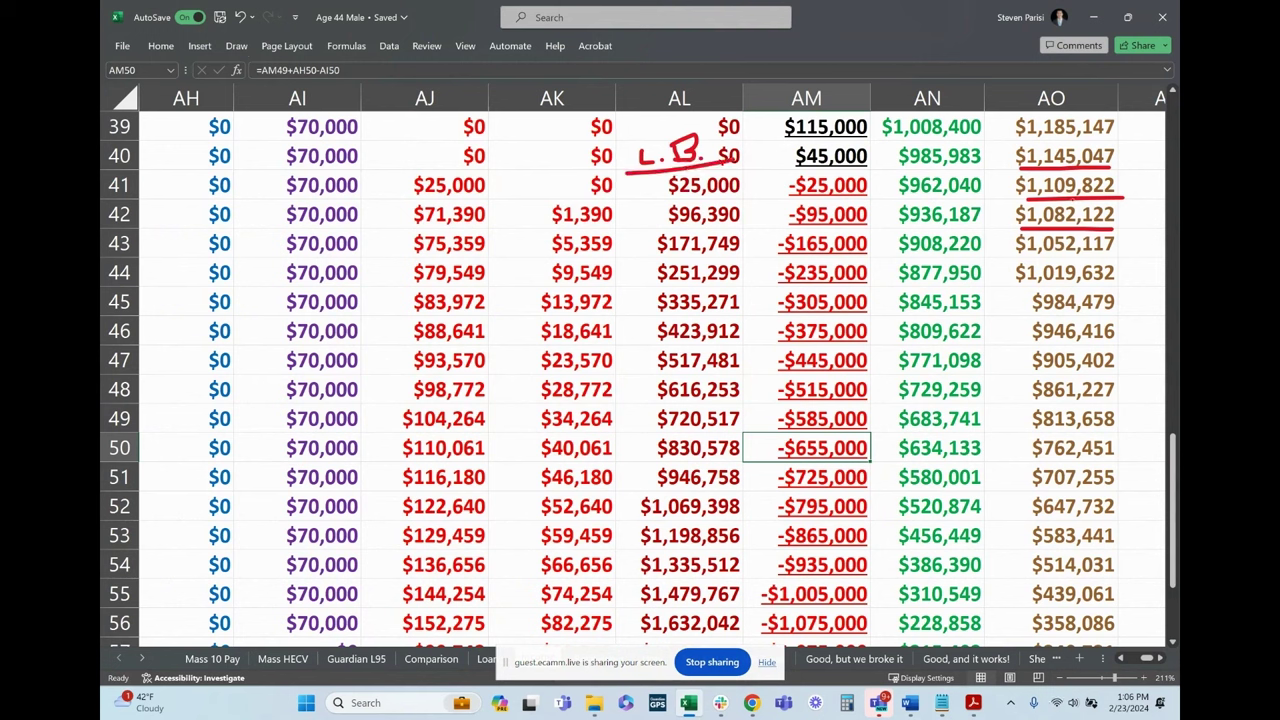
Step: Underline the death benefits for years 37 and 38 in red ink and write an underlined "Net" beside the year-42 death benefit
drag(1026, 253, 1118, 256)
drag(1027, 289, 1114, 287)
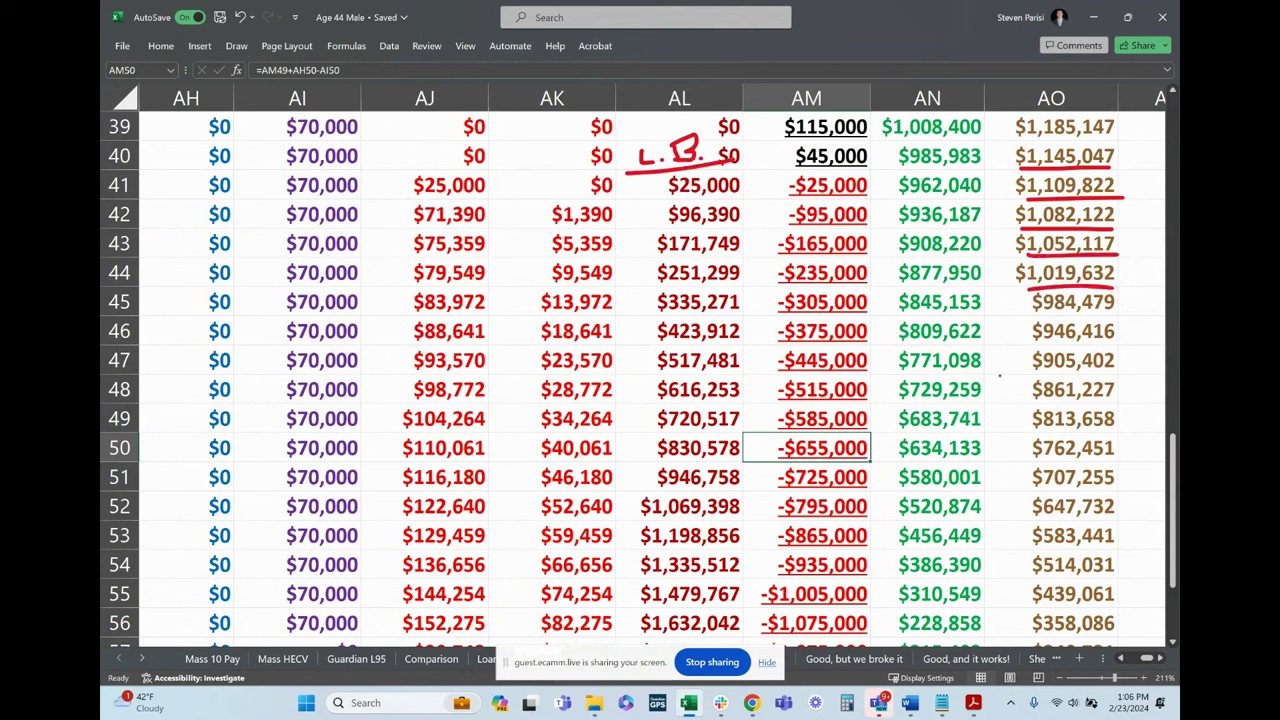
mouse_move(995, 399)
mouse_down()
mouse_move(1013, 376)
mouse_move(1042, 385)
mouse_move(1060, 373)
mouse_up()
drag(984, 412, 1066, 403)
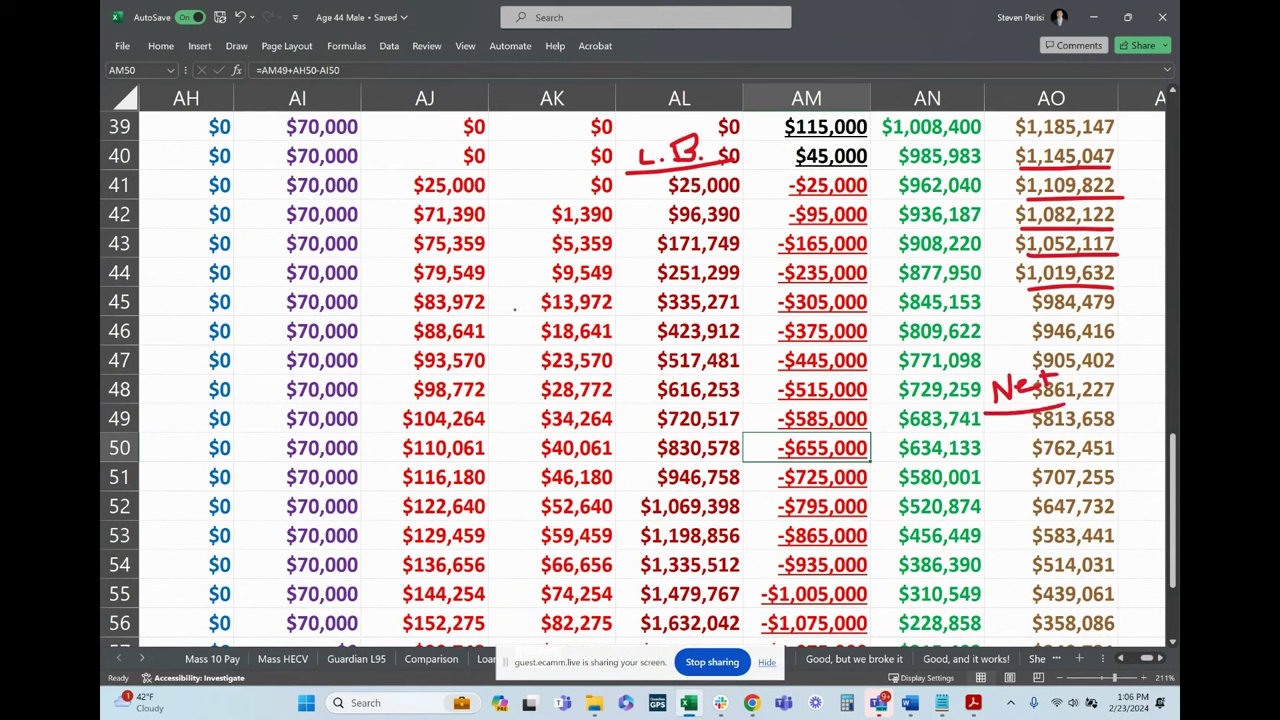
Step: Erase all the red ink annotations from the age-75 table
click(237, 46)
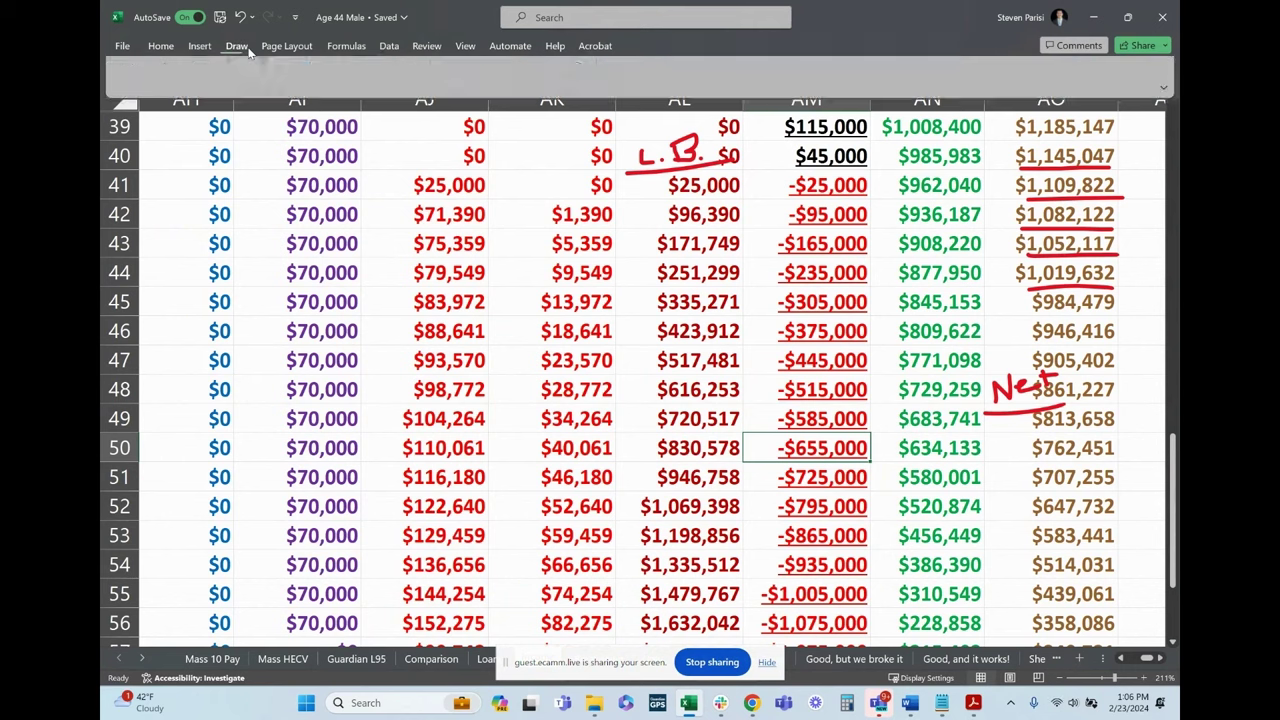
click(1036, 418)
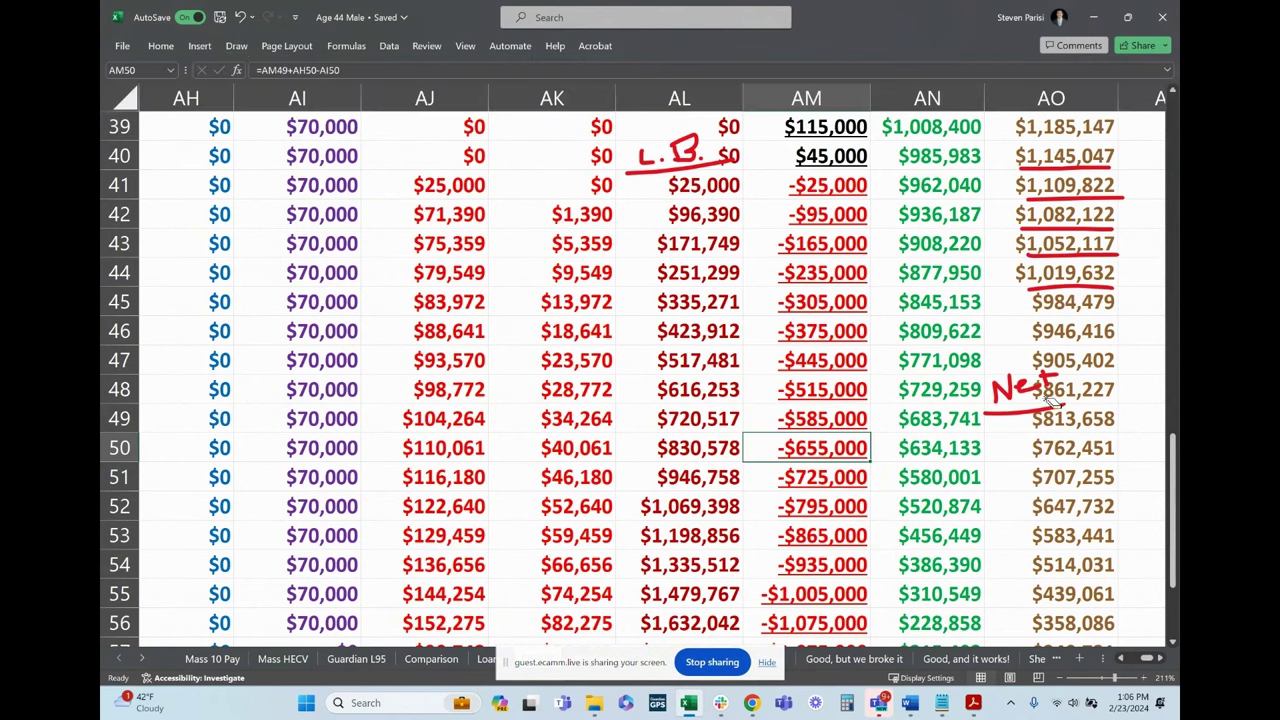
mouse_move(1040, 414)
mouse_down()
mouse_move(1058, 376)
mouse_move(1012, 400)
mouse_move(1095, 288)
mouse_move(1088, 148)
mouse_move(648, 204)
mouse_move(587, 184)
mouse_move(674, 166)
mouse_move(650, 158)
mouse_up()
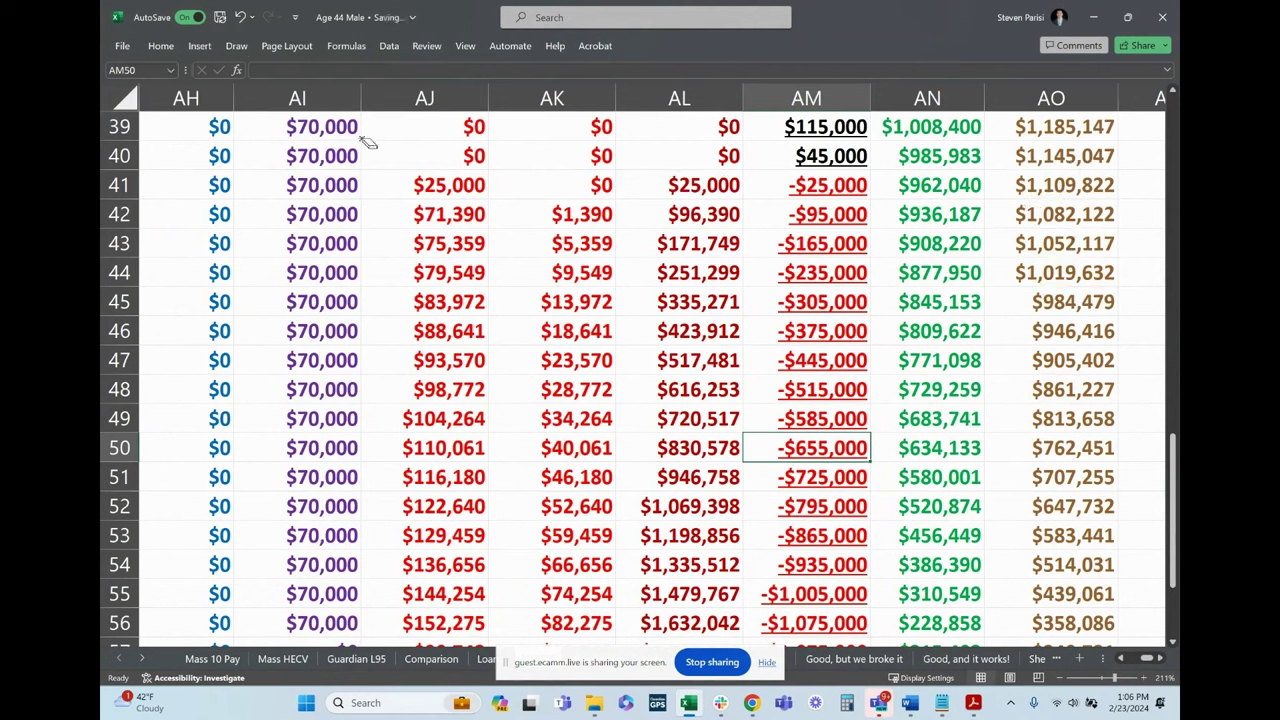
click(236, 46)
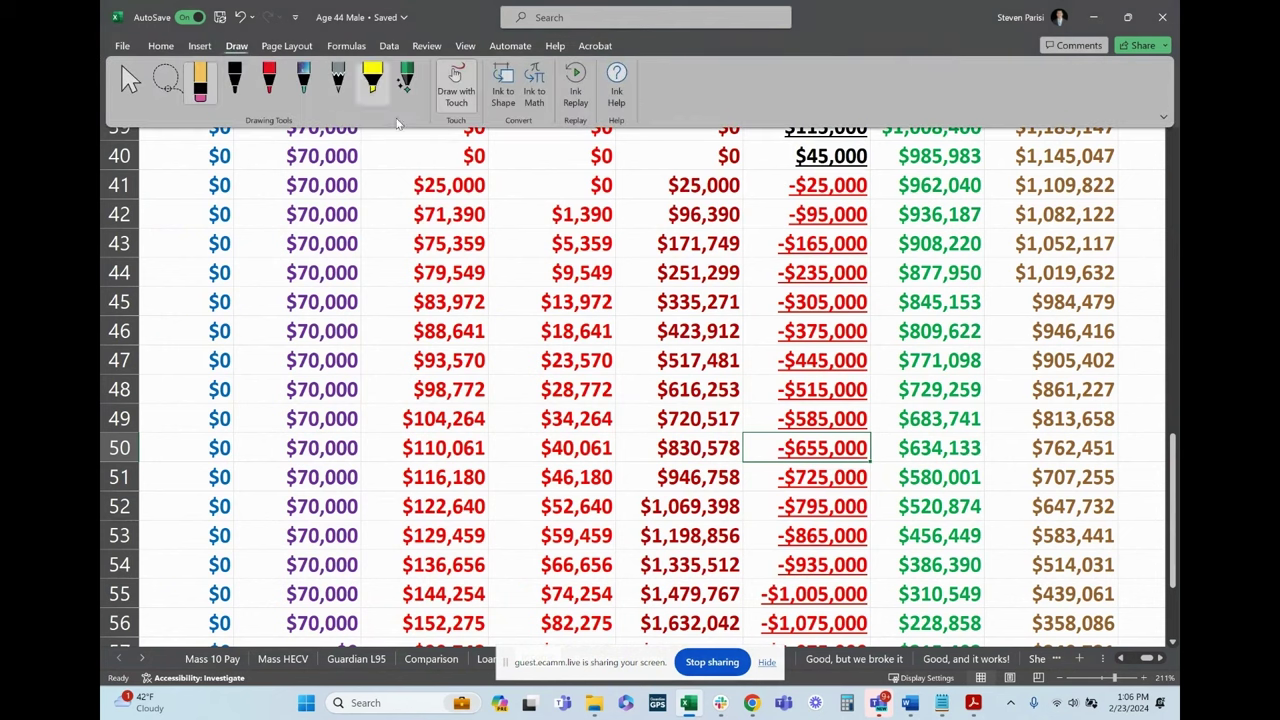
click(272, 88)
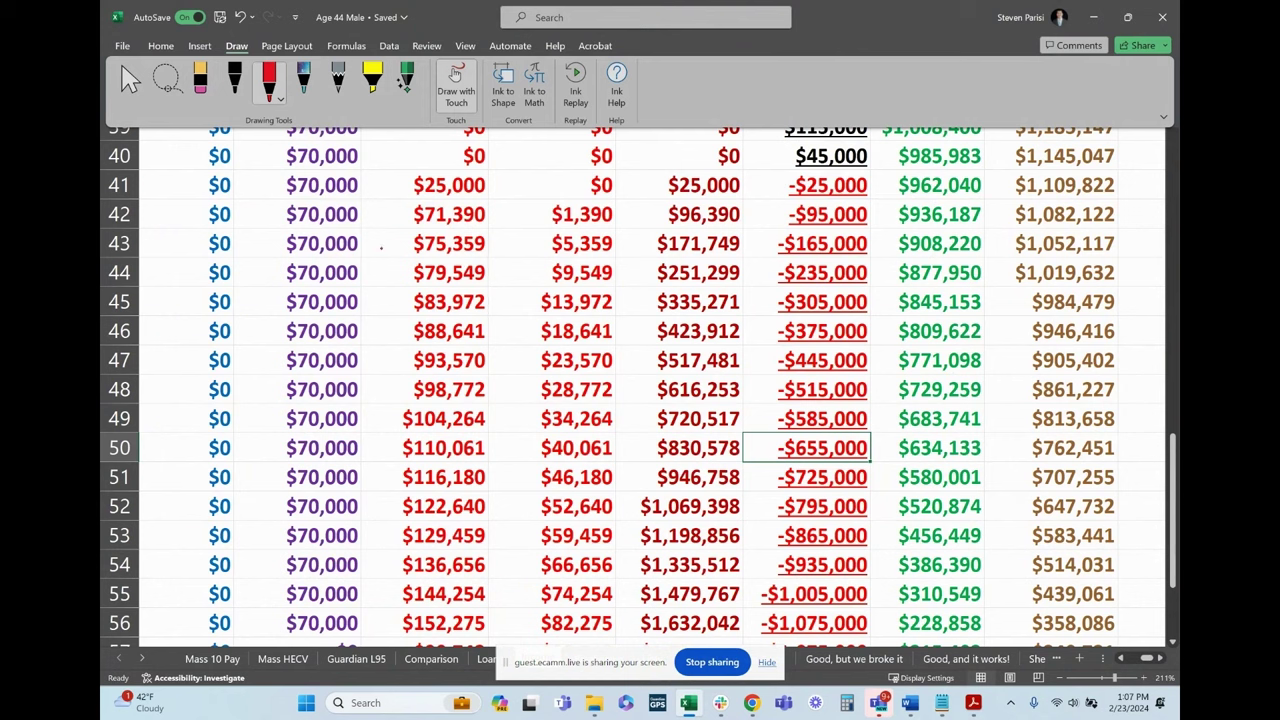
click(130, 80)
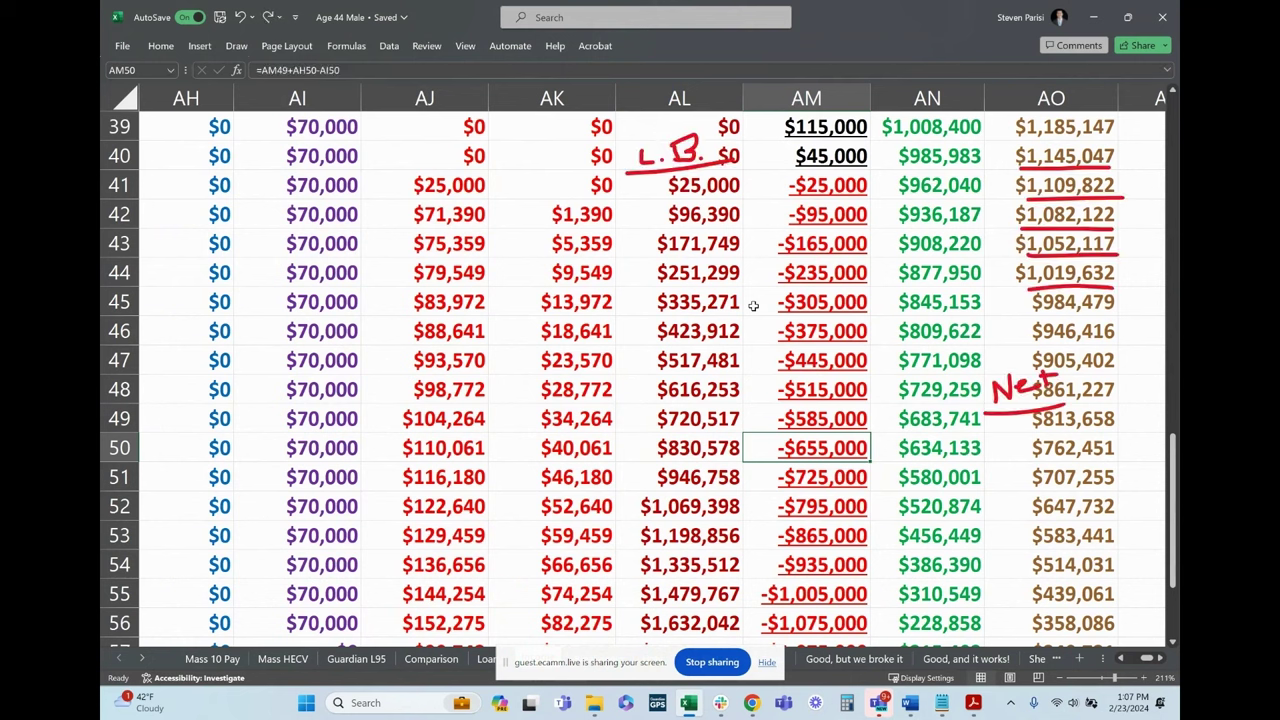
Step: Undo all the ink changes until the age-75 table is free of handwritten marks
key(ctrl+z)
key(ctrl+z)
key(ctrl+z)
key(ctrl+z)
key(ctrl+z)
key(ctrl+z)
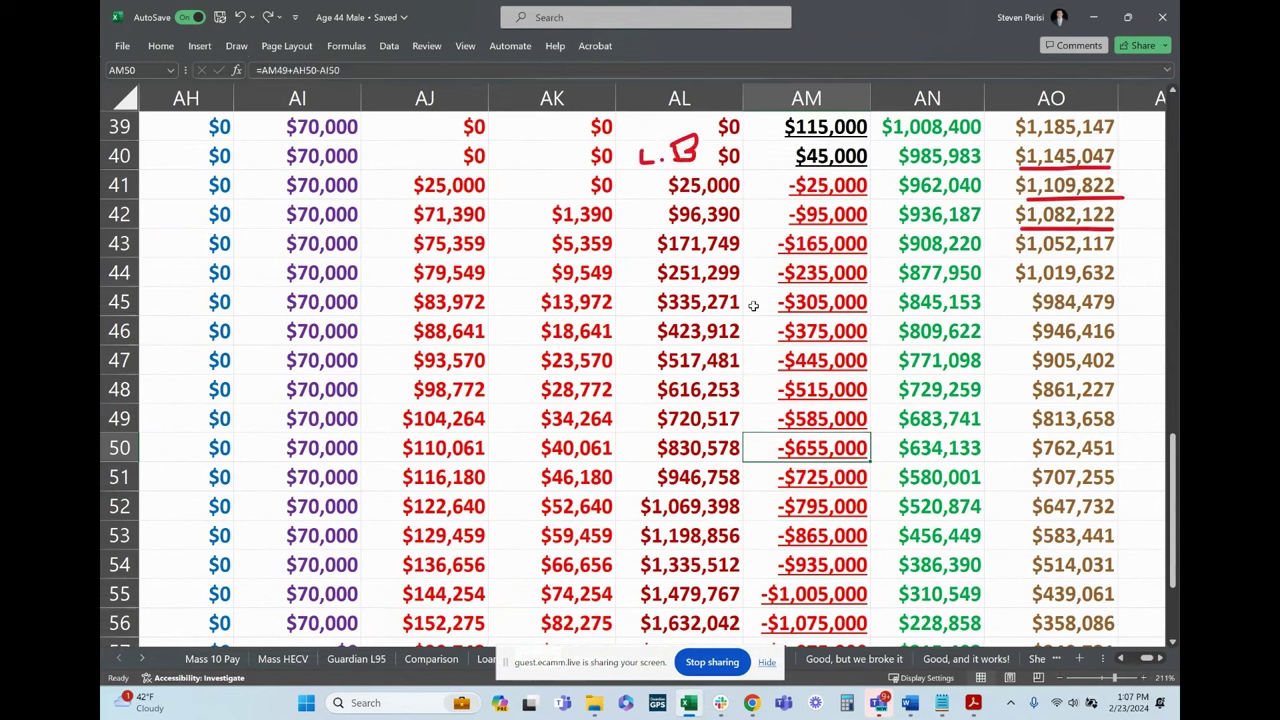
key(ctrl+z)
key(ctrl+z)
key(ctrl+z)
key(ctrl+z)
key(ctrl+z)
key(ctrl+z)
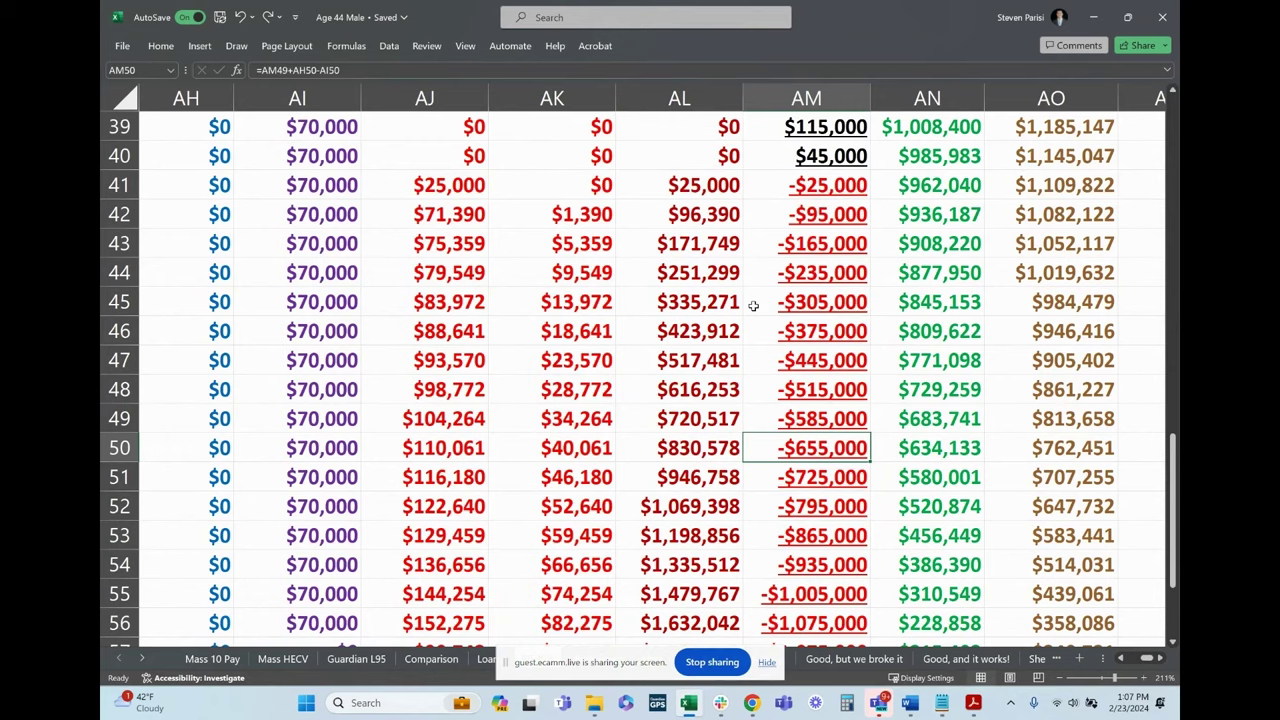
Step: Undo the unhiding of columns AJ to AL and select the first $70,000 income value in the age-75 table
key(ctrl+z)
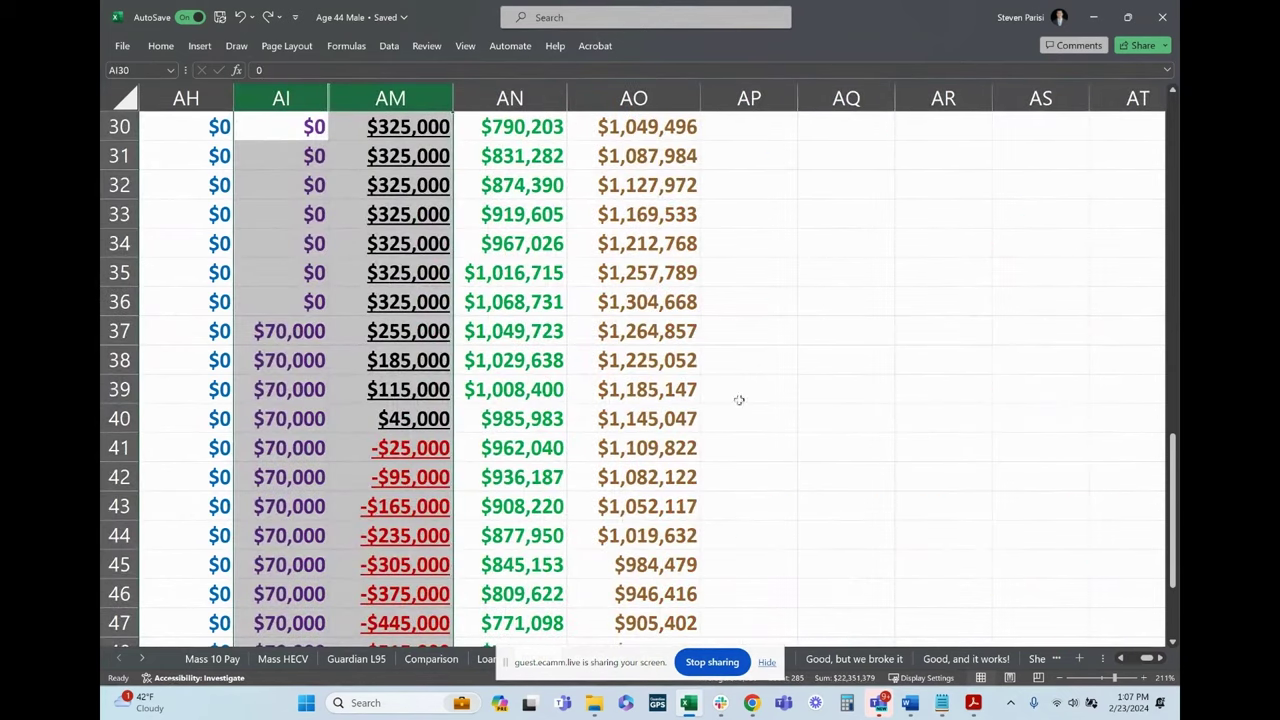
key(ctrl+z)
click(273, 323)
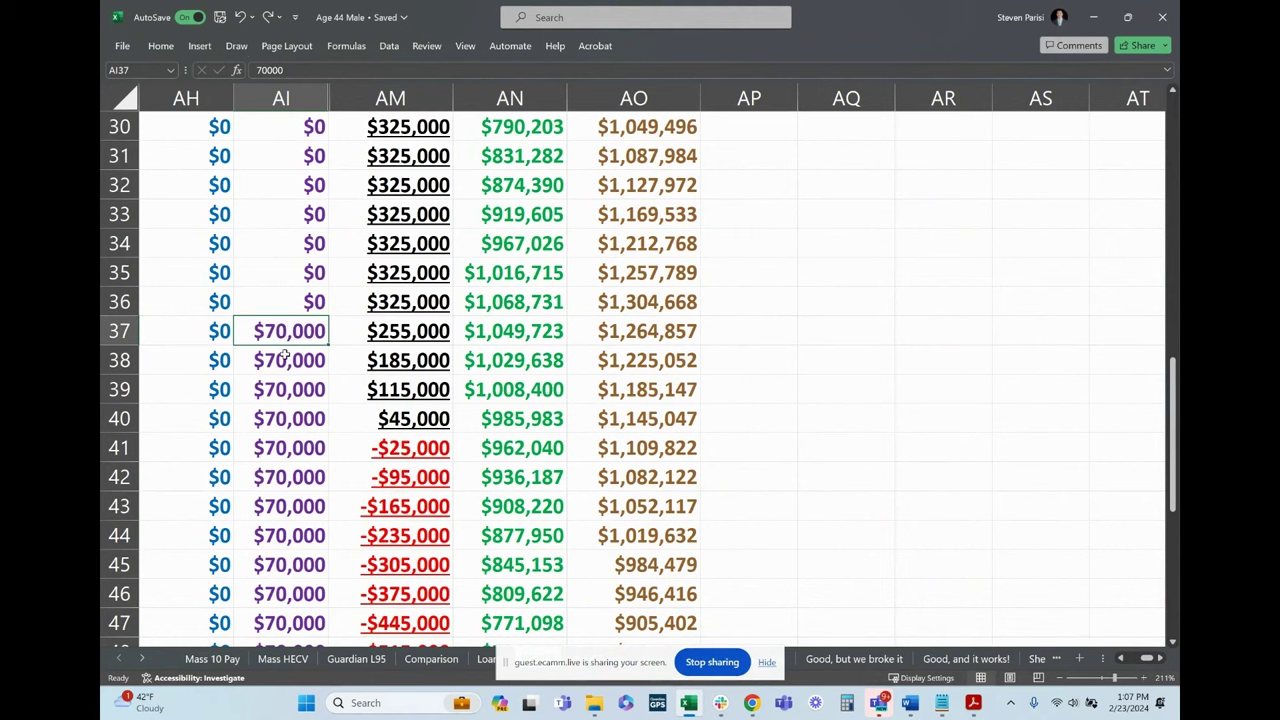
Step: Examine the age-75 income and total outlay from row 37 down and compare the three income tables side by side at 100% zoom
drag(300, 331, 326, 337)
mouse_move(281, 344)
mouse_down()
mouse_move(281, 362)
mouse_move(283, 345)
mouse_up()
scroll(340, 455, down, 4)
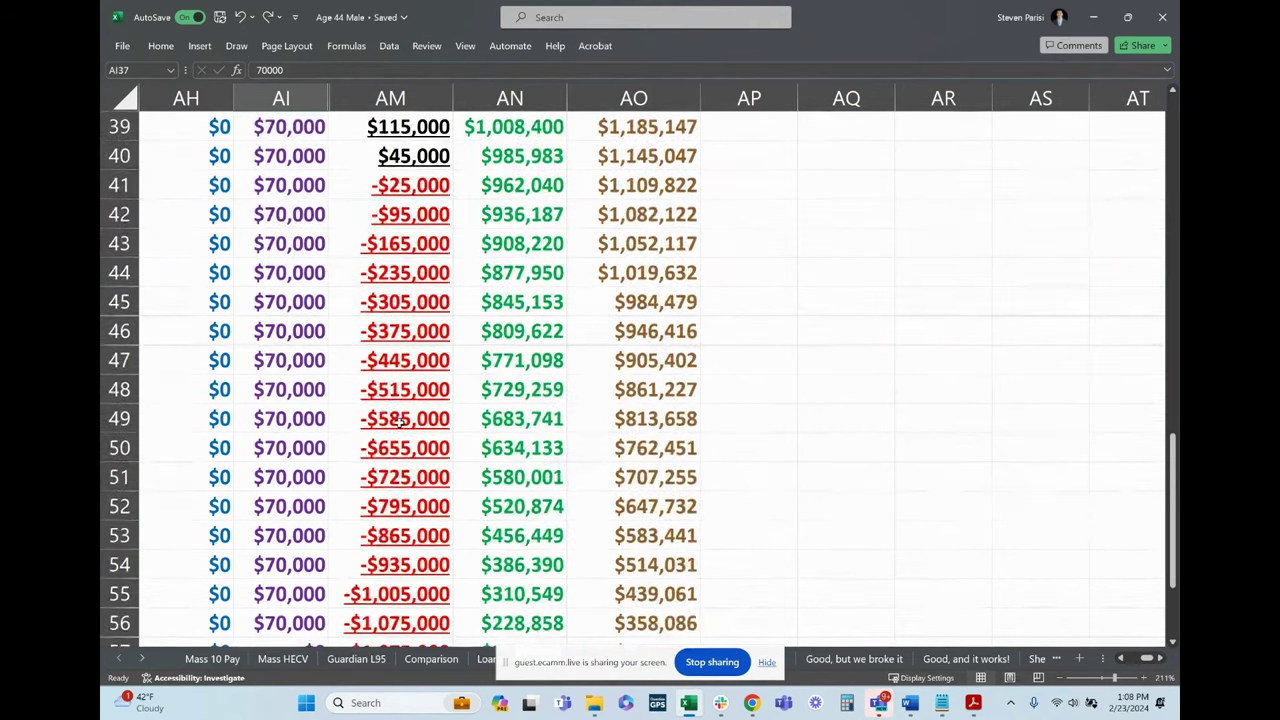
scroll(310, 515, up, 4)
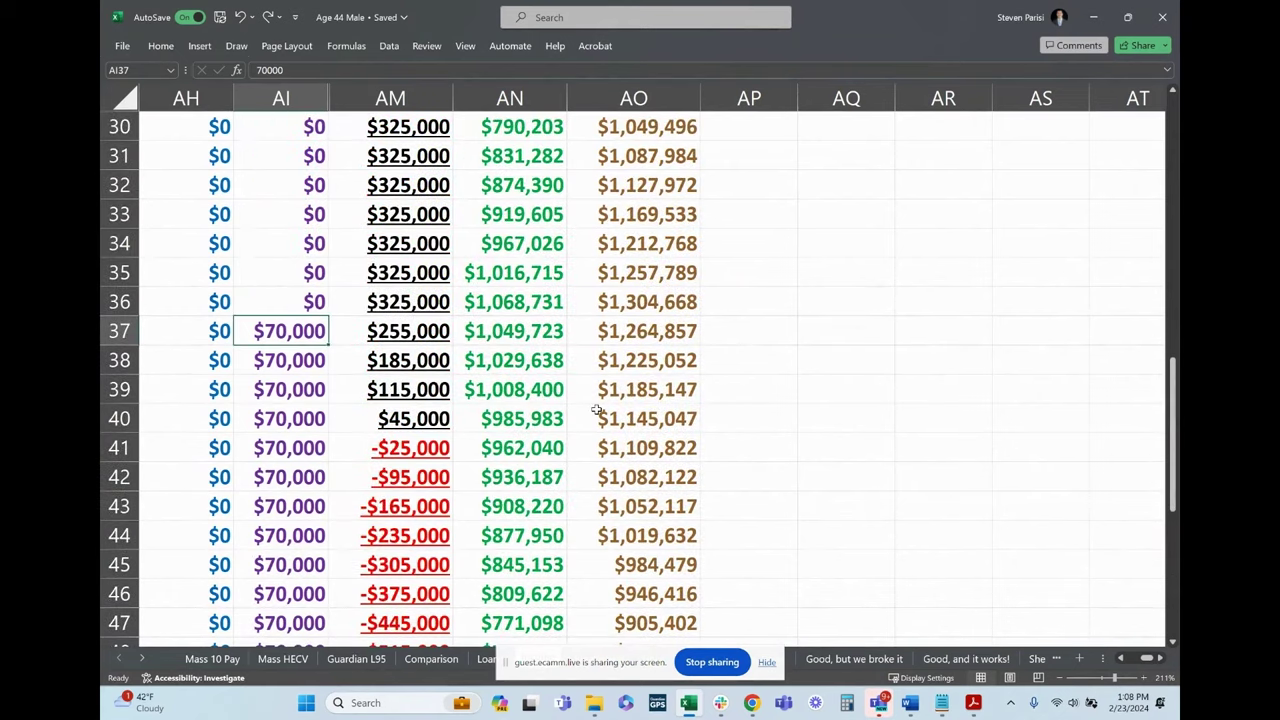
ctrl+scroll(600, 420, down, 7)
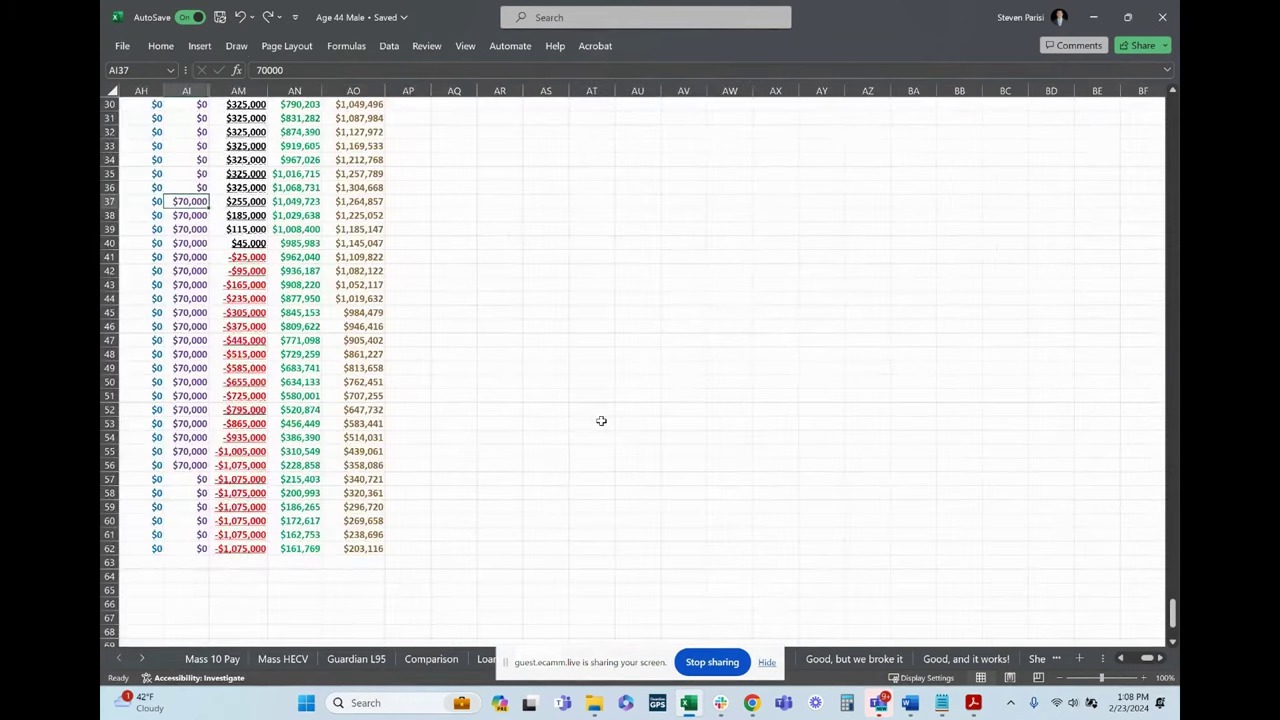
scroll(607, 431, up, 10)
scroll(620, 428, left, 8)
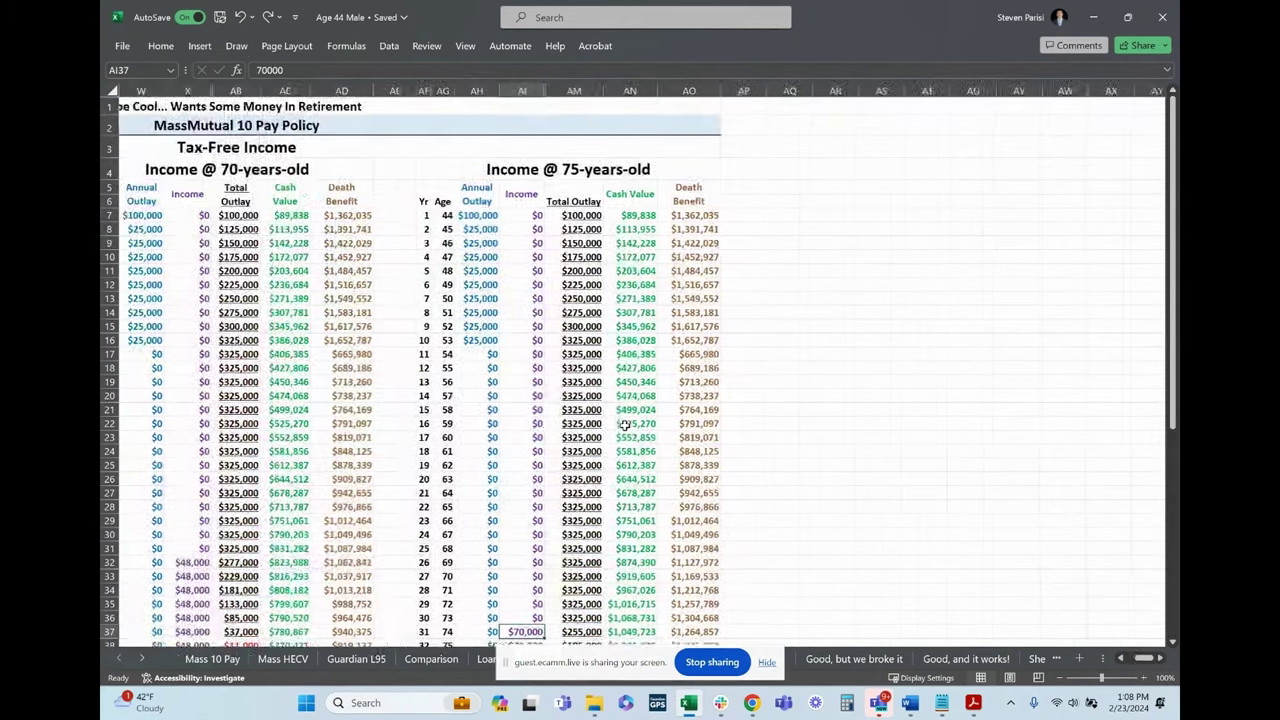
scroll(628, 425, down, 5)
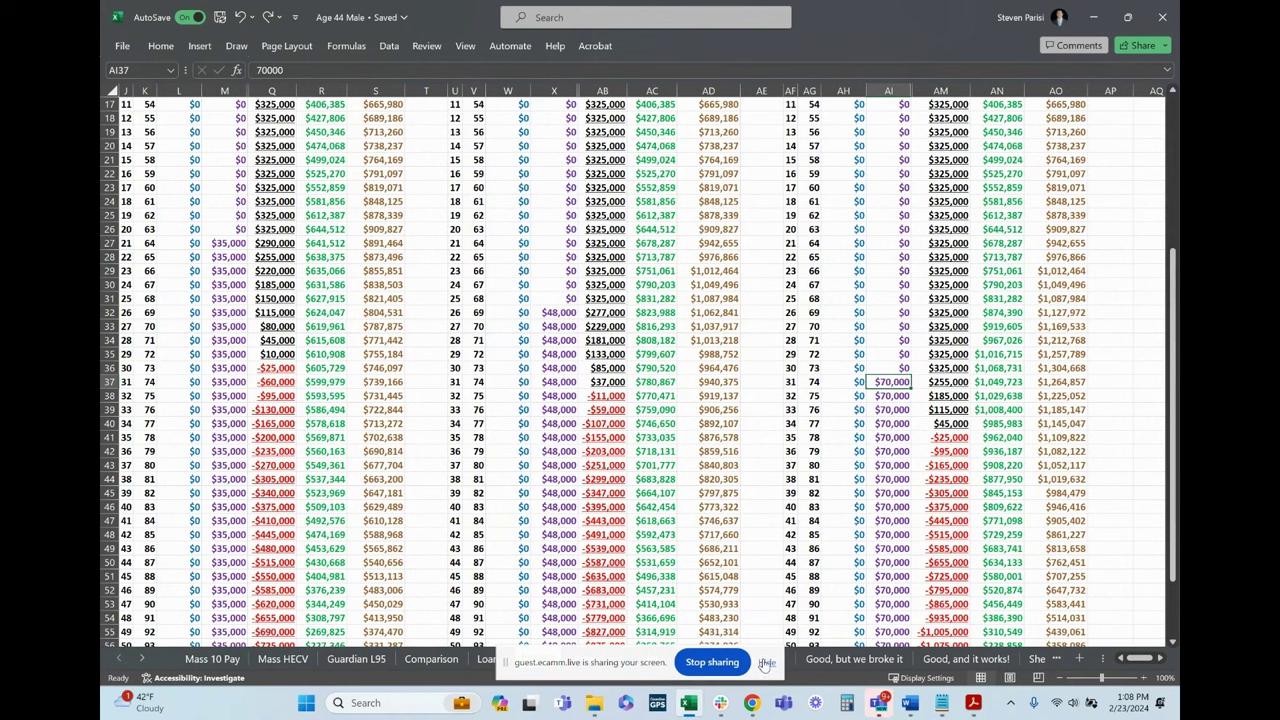
Step: Hide the screen-sharing notice covering the sheet names and return to cell AH39 in the Income sheet
click(766, 663)
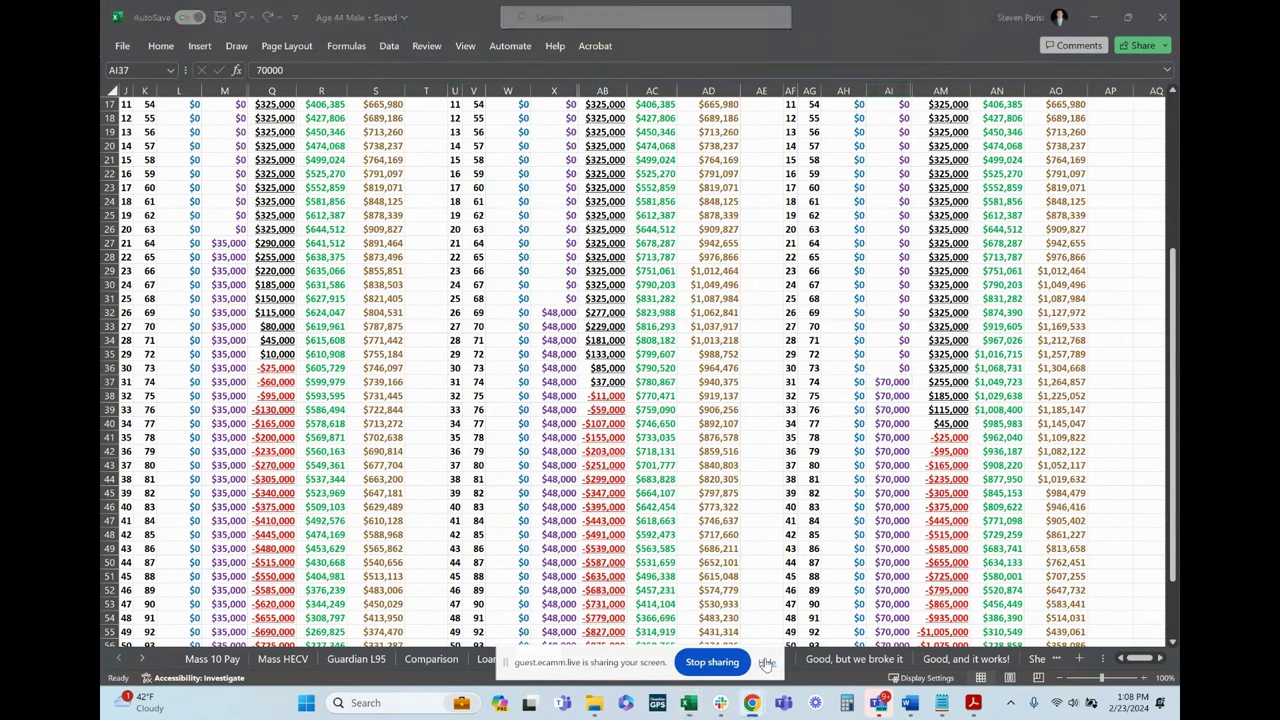
click(766, 663)
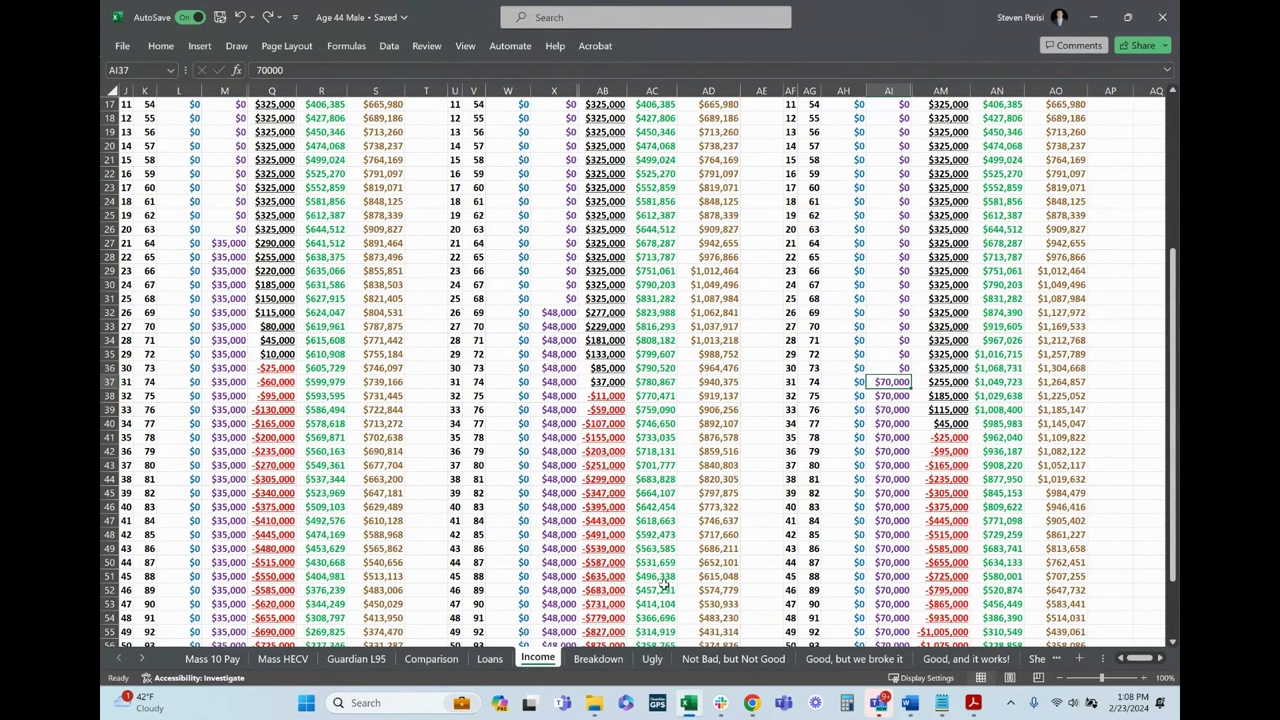
click(845, 410)
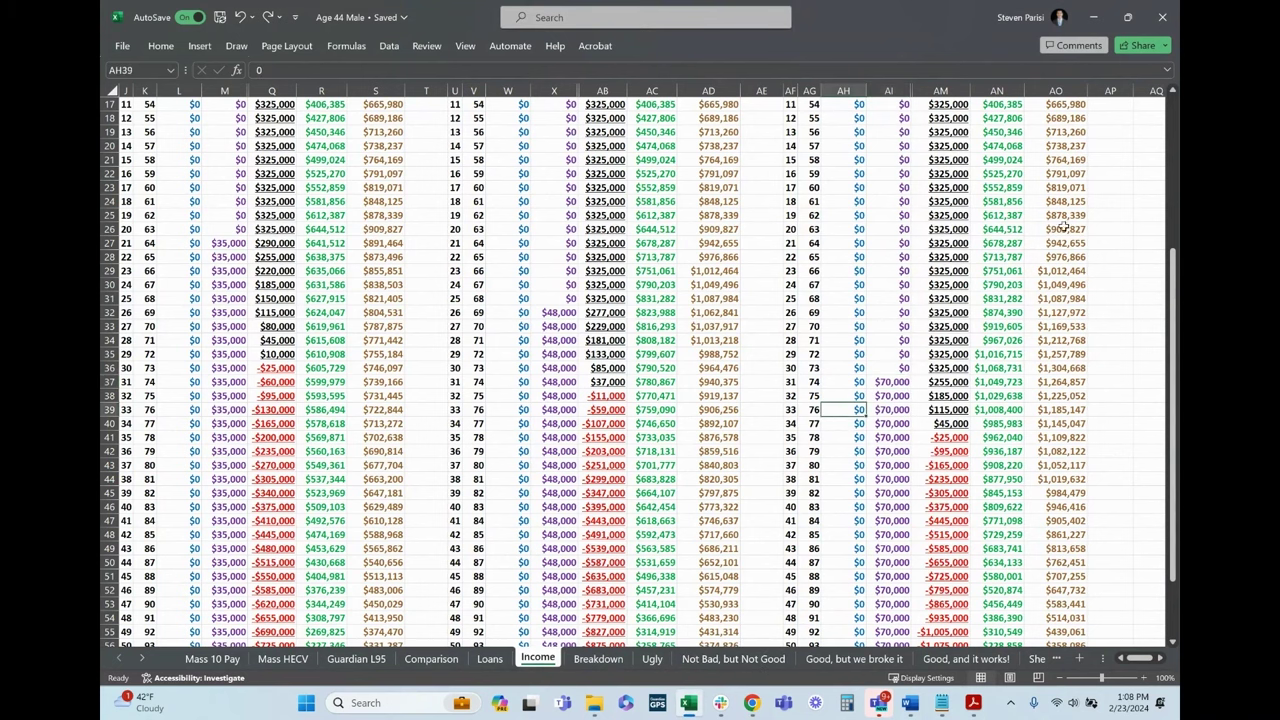
Step: Minimize the workbook and the Gmail PDF preview, and switch to the Ecamm guest page in Chrome
click(1091, 21)
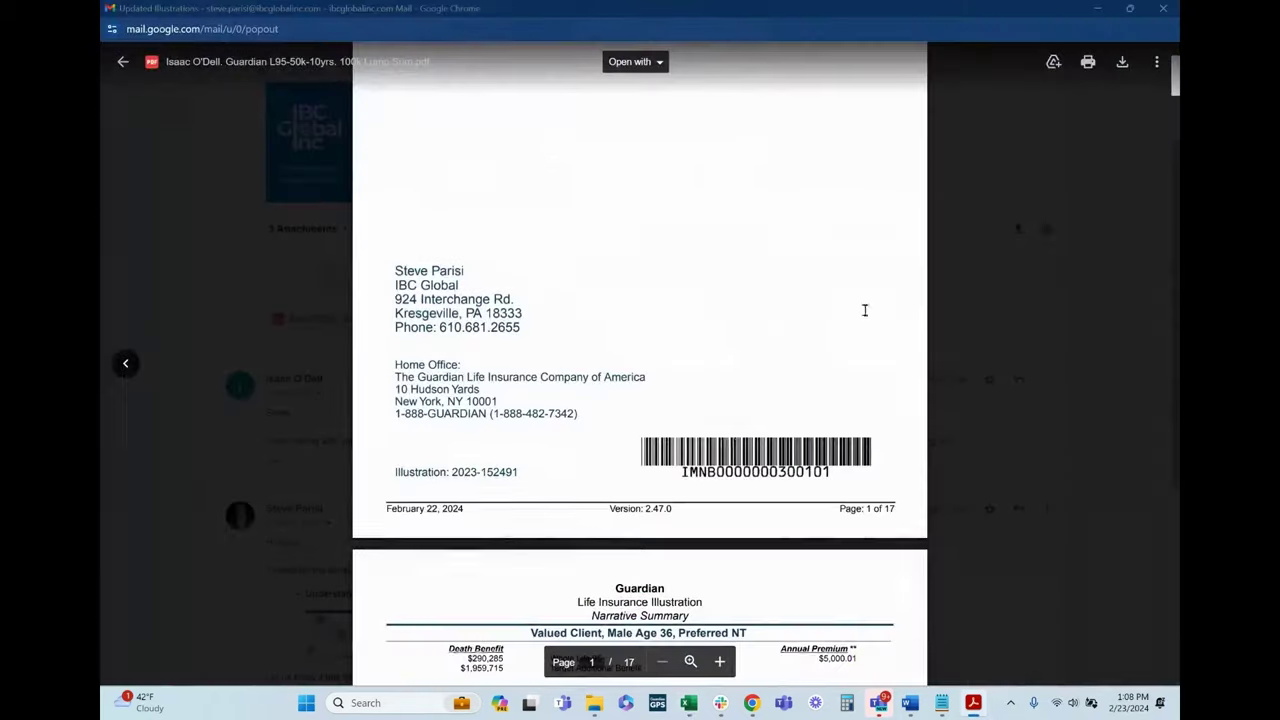
click(1112, 8)
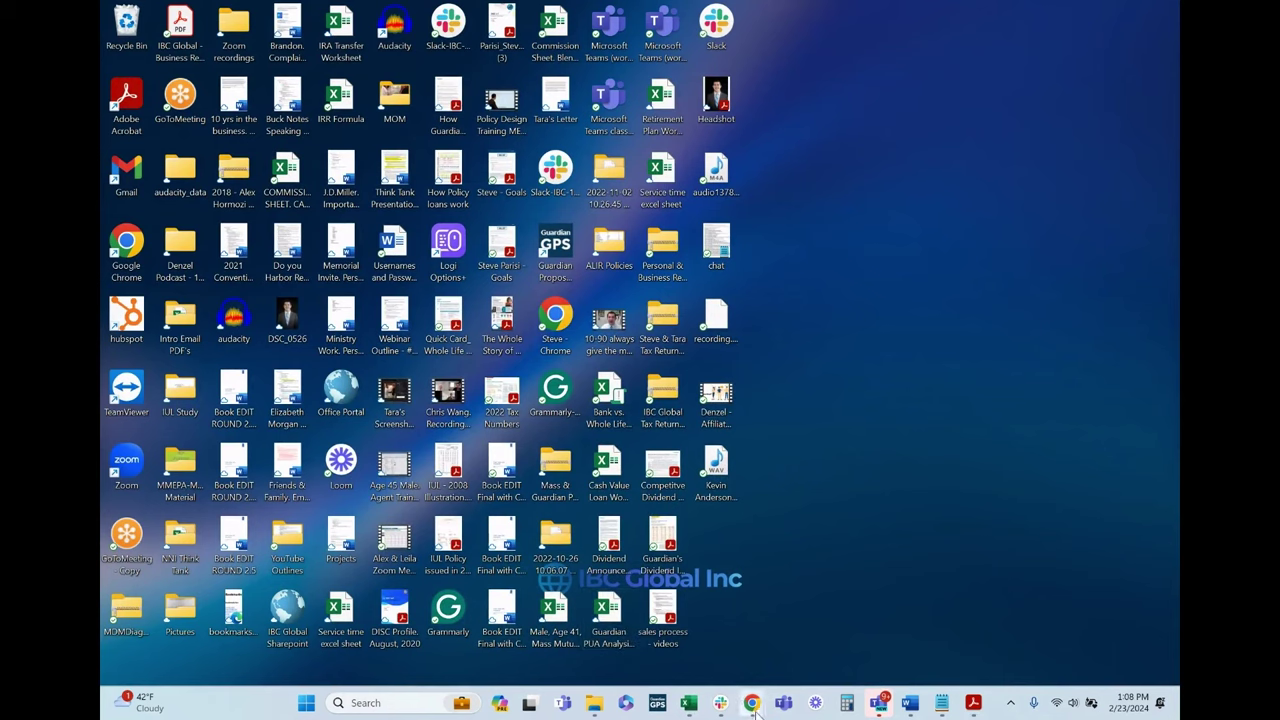
key(alt+Tab)
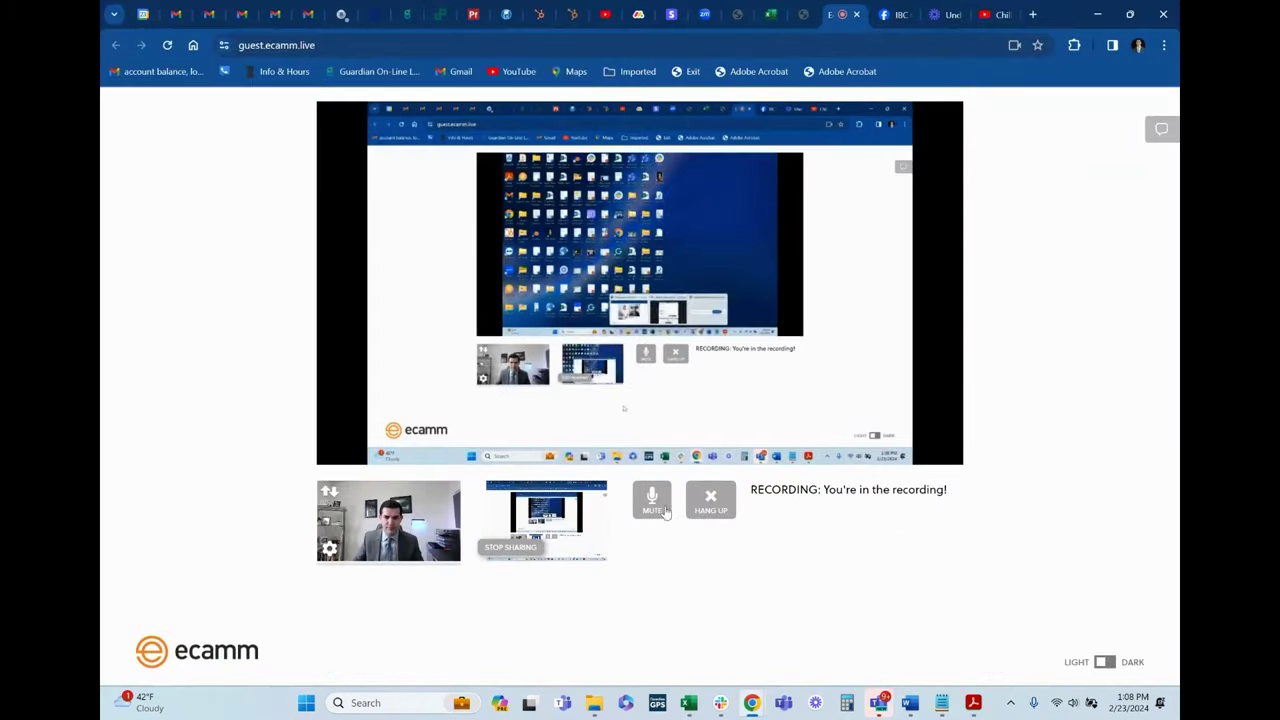